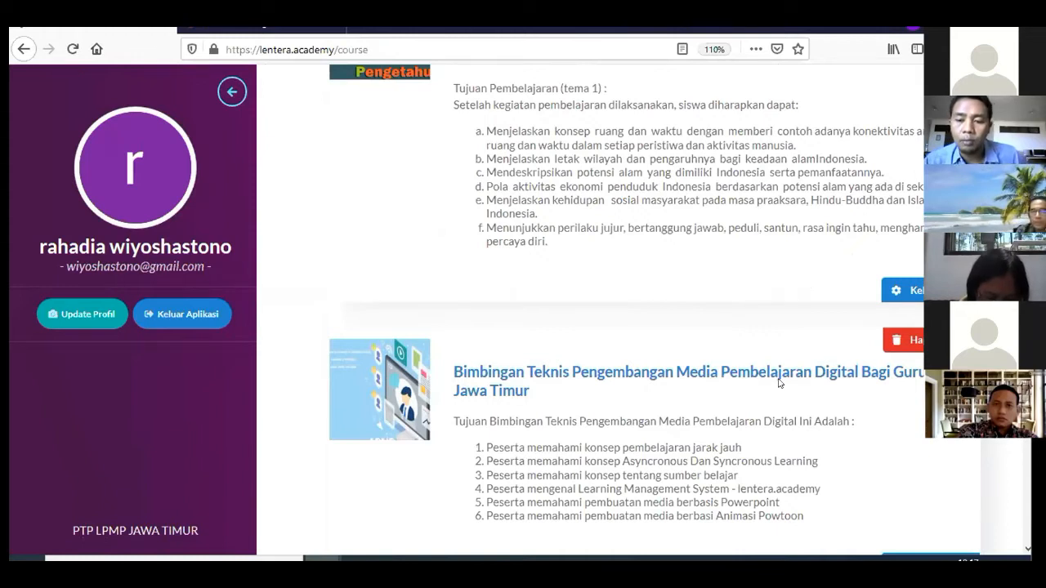
scroll(765, 384, down, 3)
scroll(760, 396, down, 2)
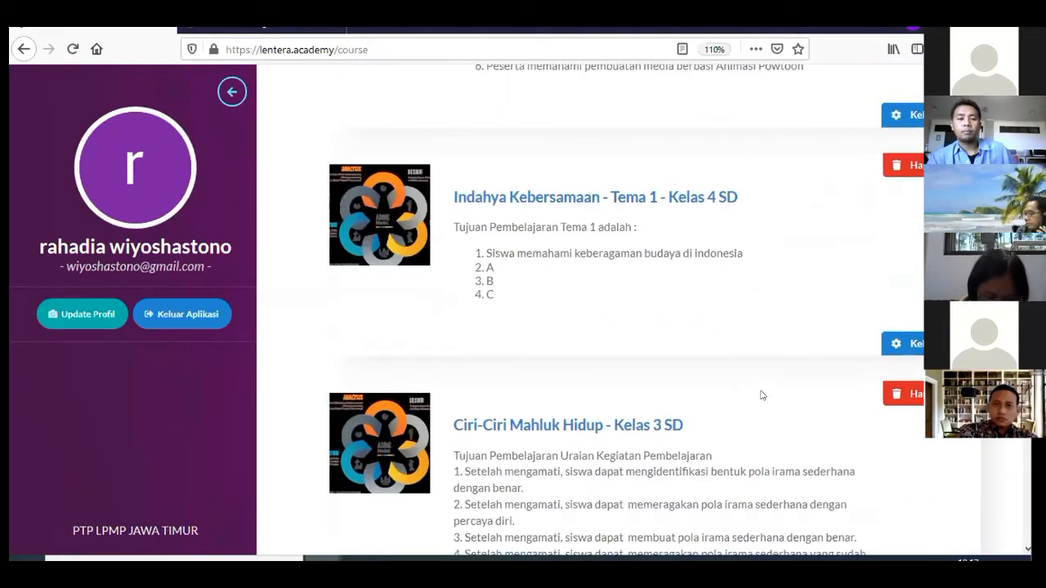
scroll(760, 396, down, 4)
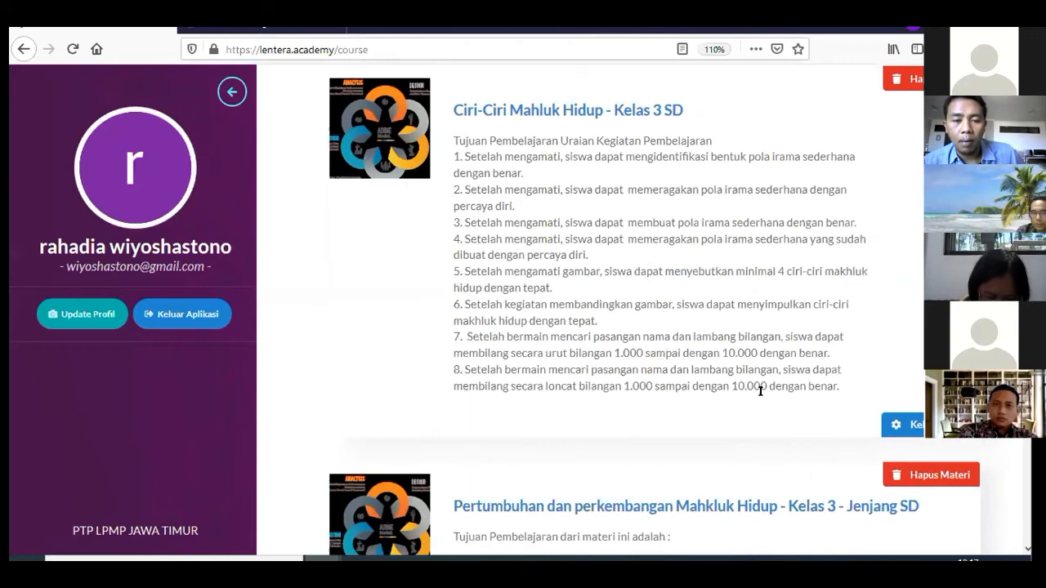
scroll(760, 390, down, 8)
scroll(712, 385, up, 10)
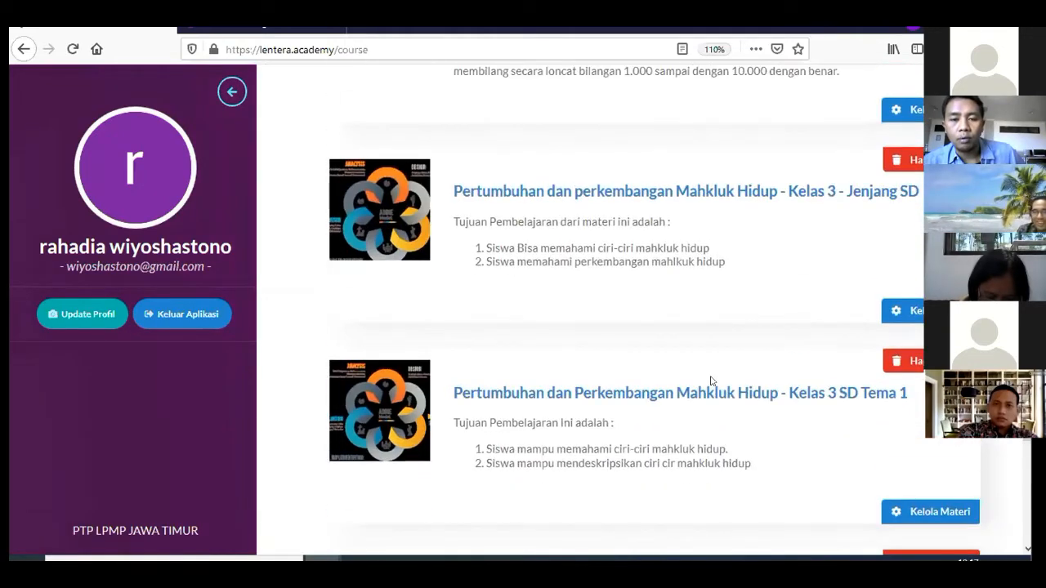
scroll(712, 381, up, 10)
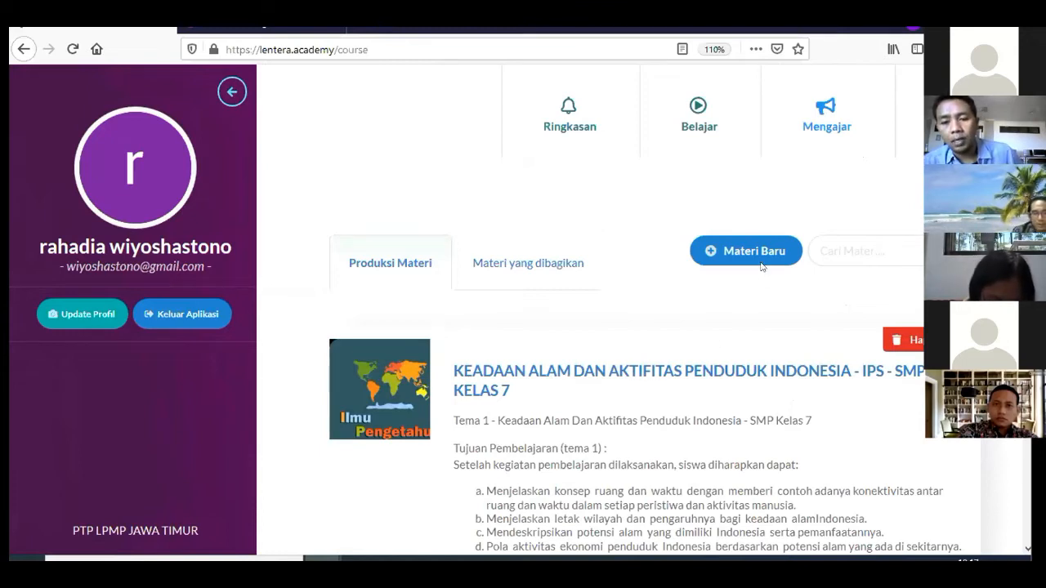
Start a blank new course form, then bring the IPA_Terpadu_VII_Kelas_7 PDF's table of contents forward
click(740, 251)
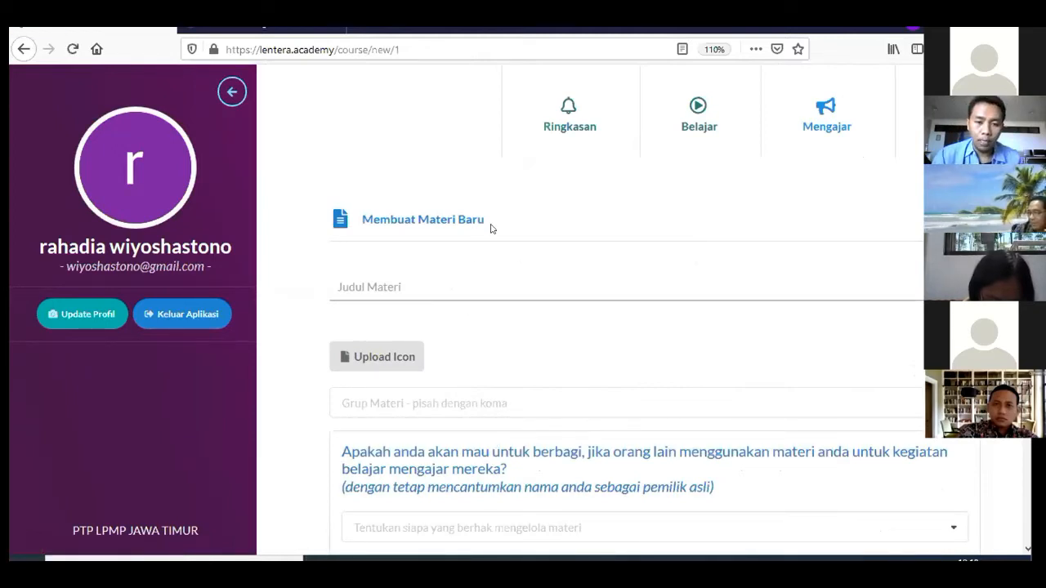
scroll(423, 287, down, 3)
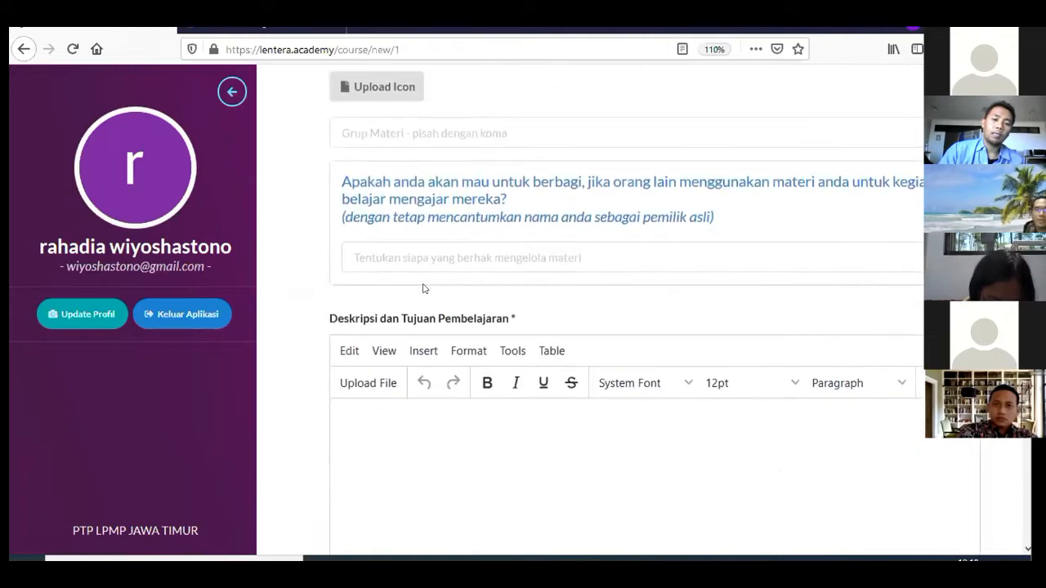
scroll(423, 286, down, 4)
scroll(424, 286, up, 3)
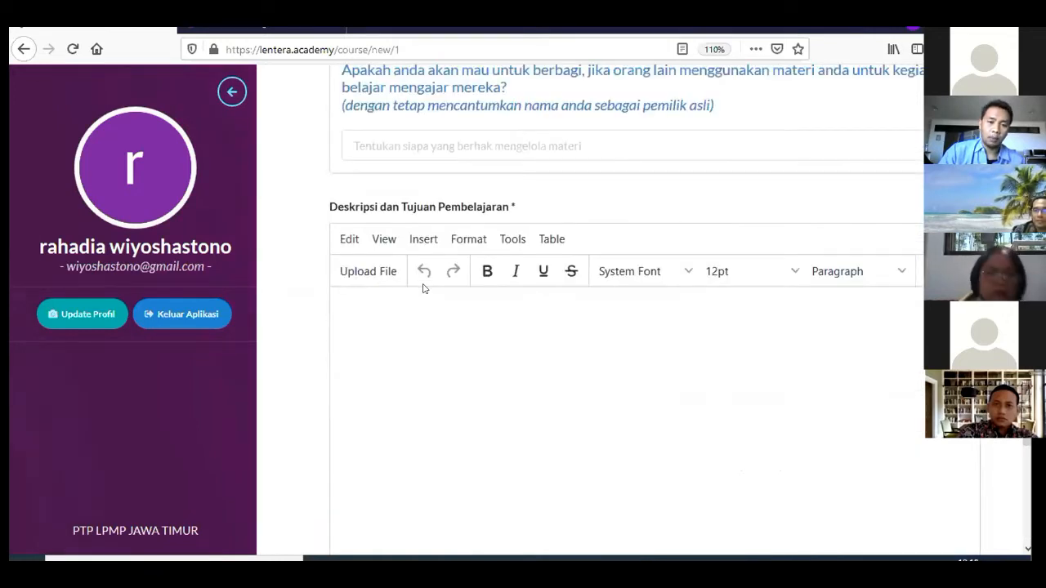
scroll(425, 284, up, 4)
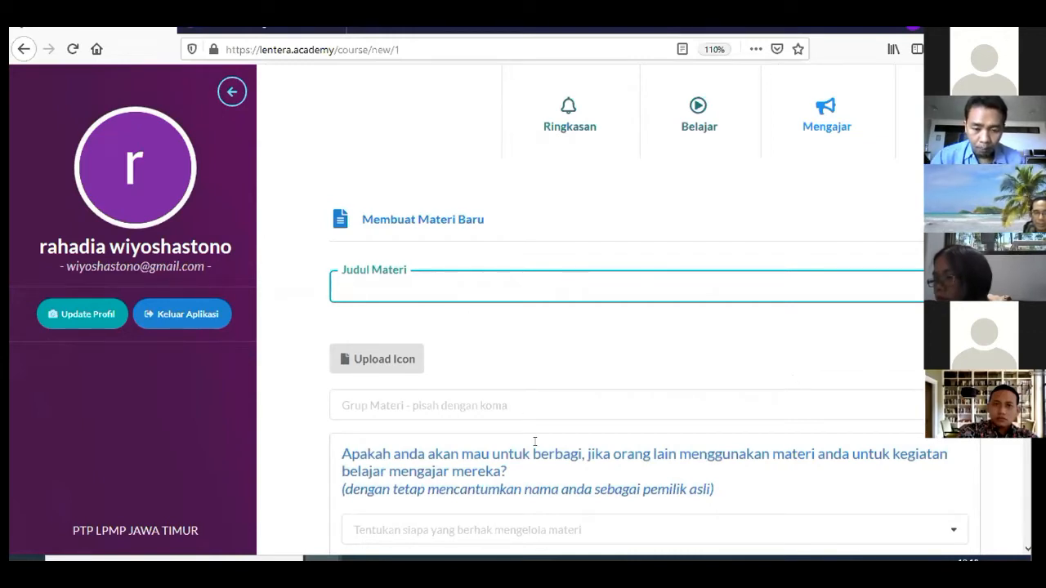
click(507, 559)
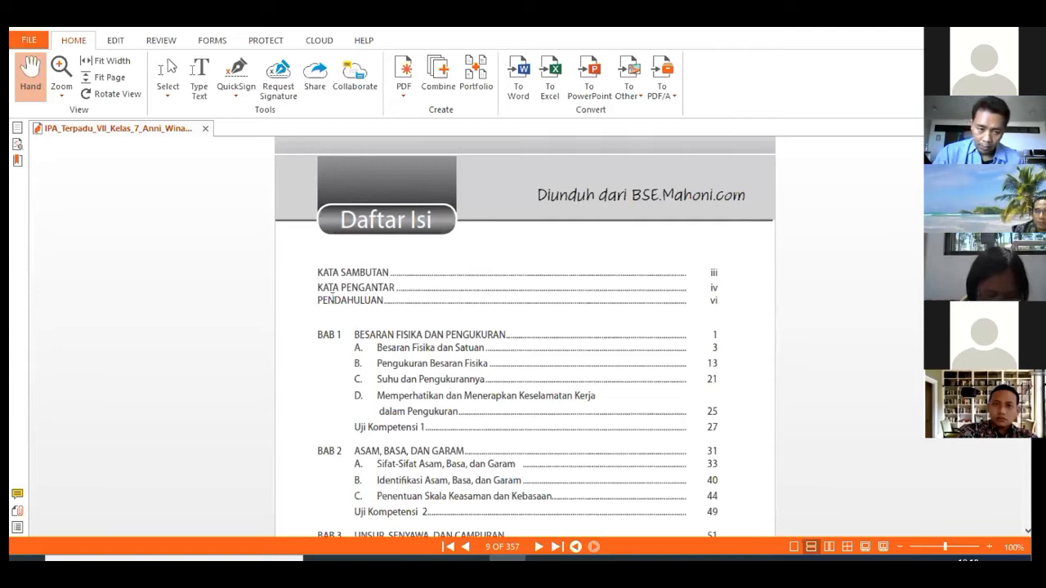
Copy the BAB 1 title 'BESARAN FISIKA DAN PENGUKURAN' from the PDF and return to the course form
click(167, 75)
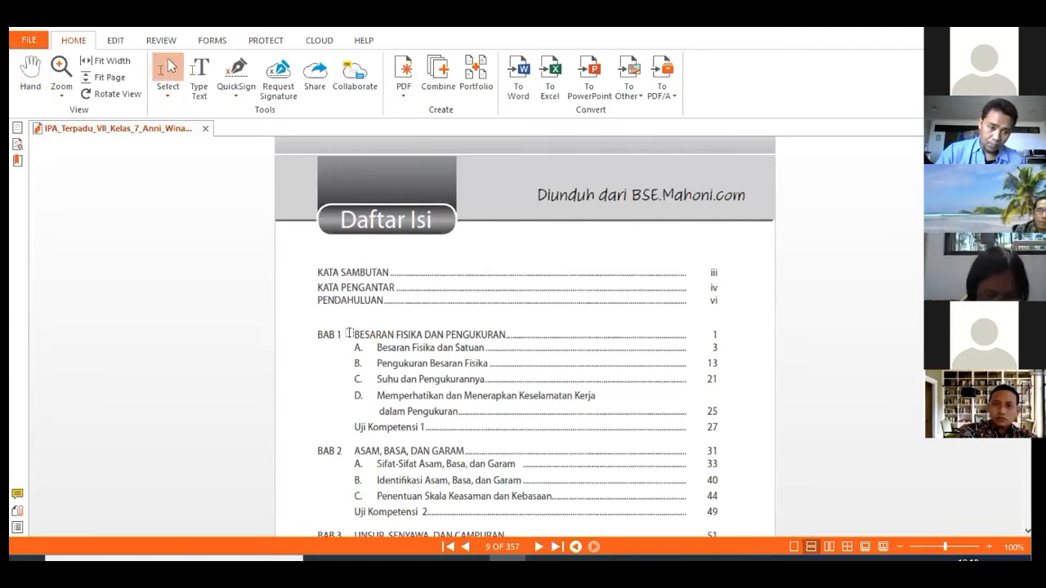
drag(351, 329, 497, 330)
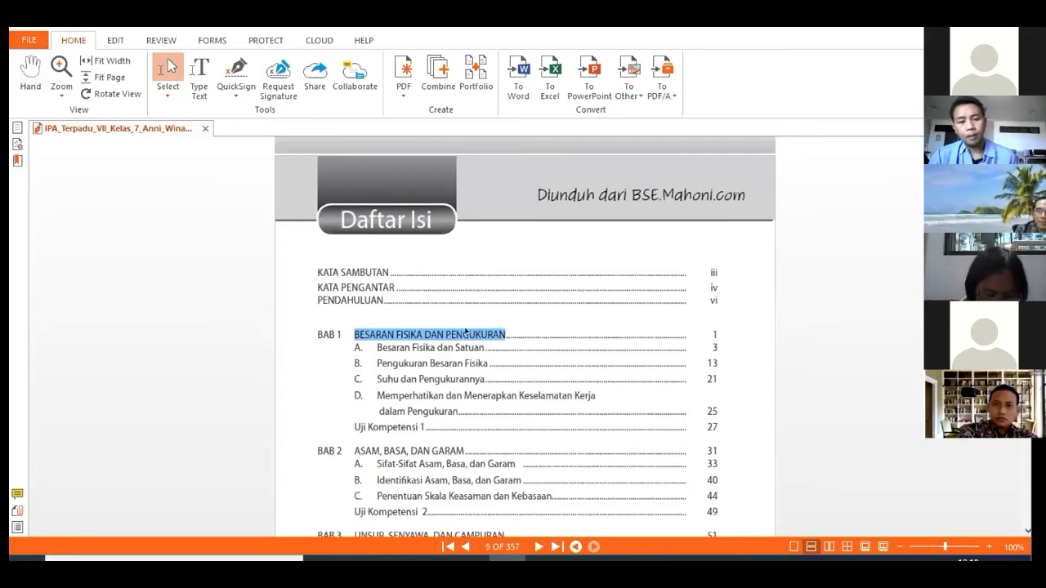
right_click(471, 335)
click(479, 340)
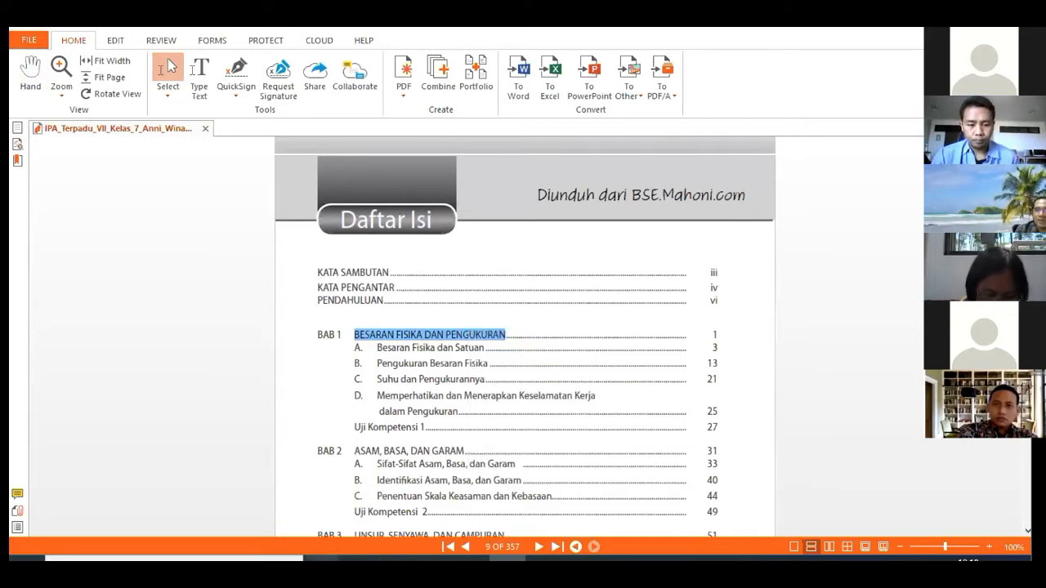
mouse_move(318, 559)
click(384, 513)
Paste 'BESARAN FISIKA DAN PENGUKURAN' into Judul Materi and bring up the icon file picker
click(459, 288)
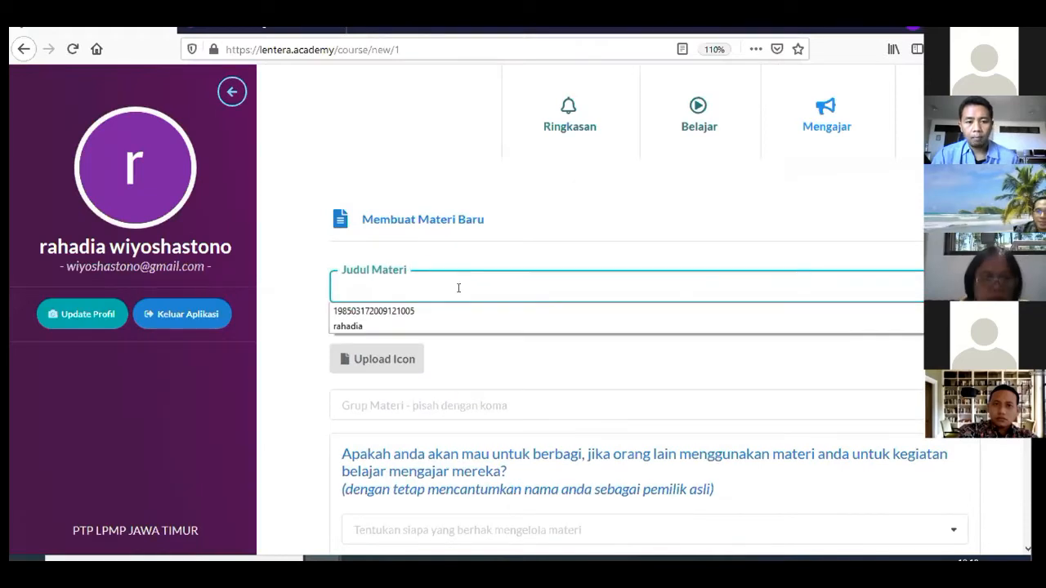
right_click(460, 293)
click(476, 358)
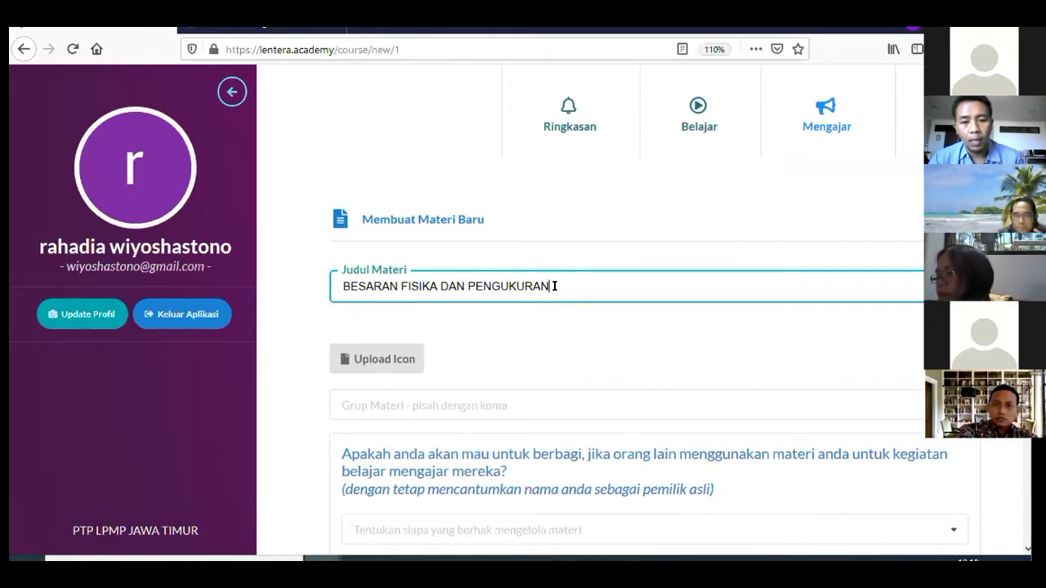
scroll(409, 344, down, 2)
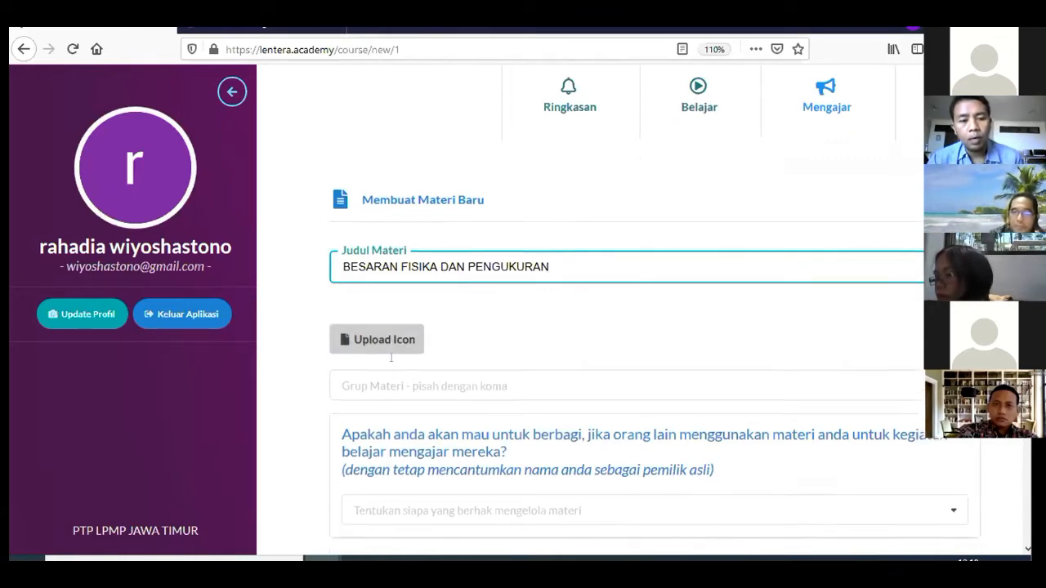
click(368, 274)
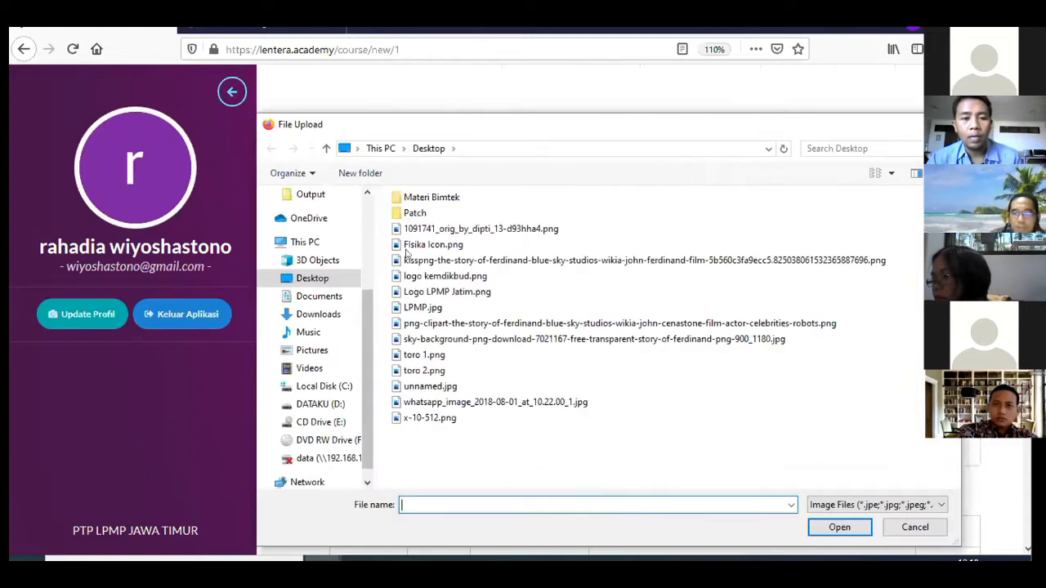
Upload Fisika Icon.png from the Desktop as the course icon and confirm its crop
click(897, 178)
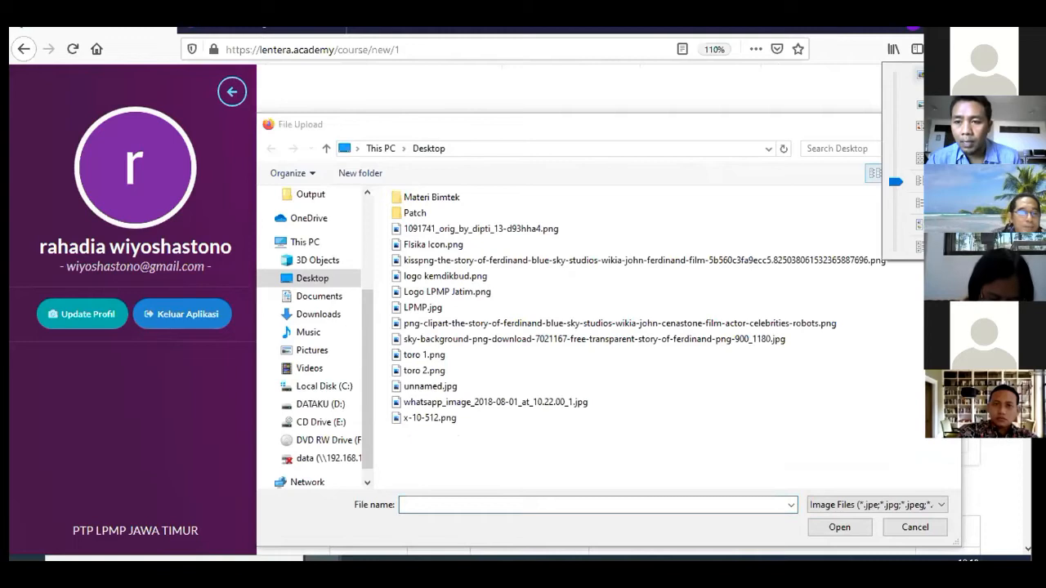
click(916, 105)
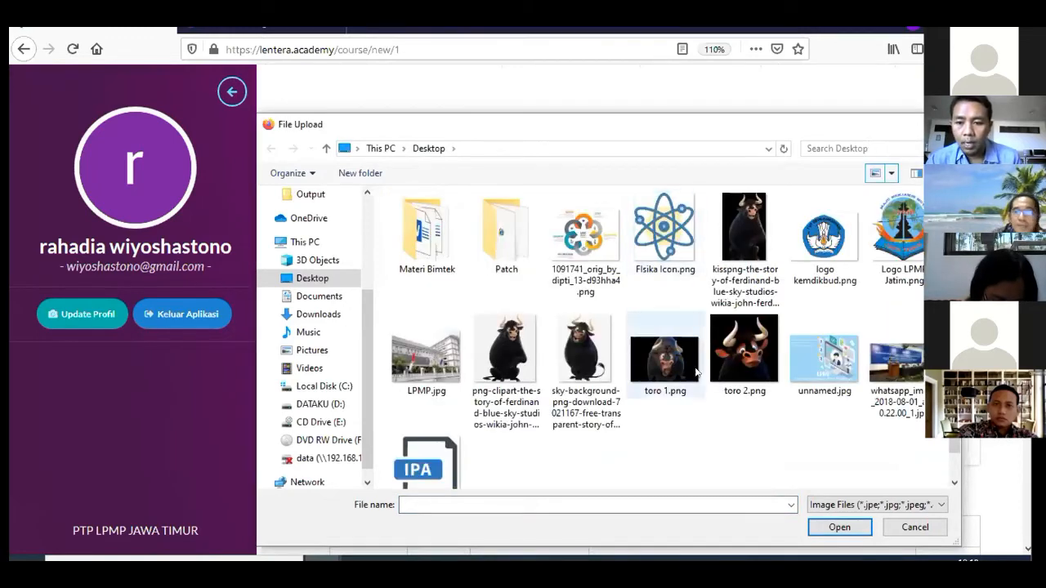
scroll(635, 384, down, 1)
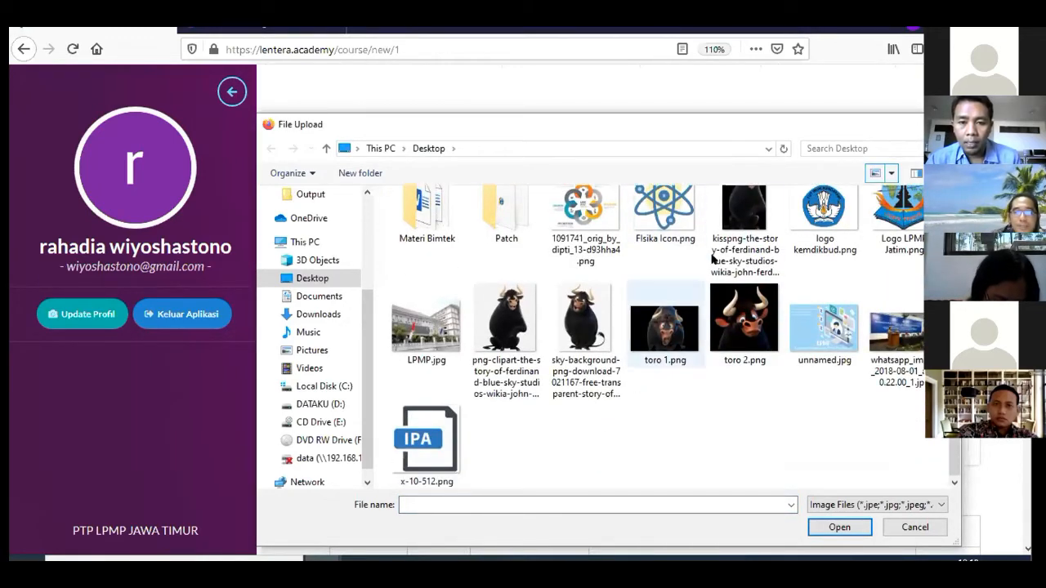
double_click(683, 223)
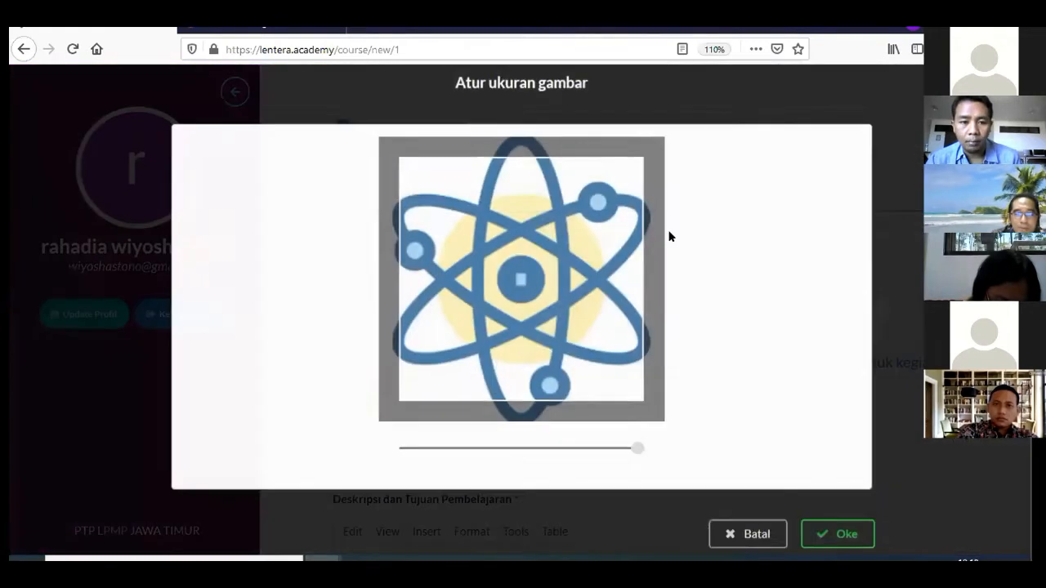
drag(582, 250, 574, 256)
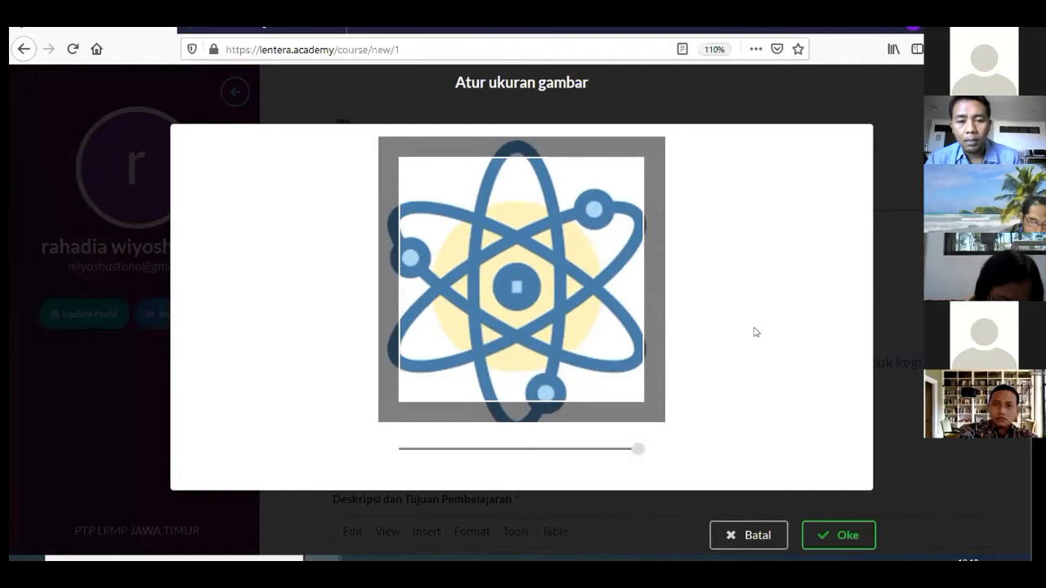
click(770, 532)
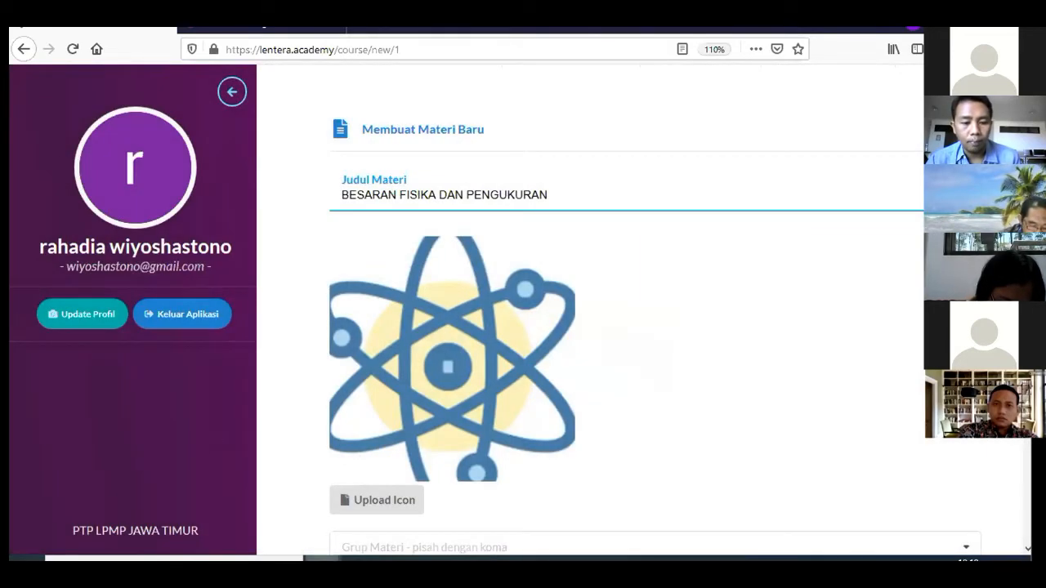
Replace the course icon with the toro 1.png bull image
scroll(499, 341, down, 3)
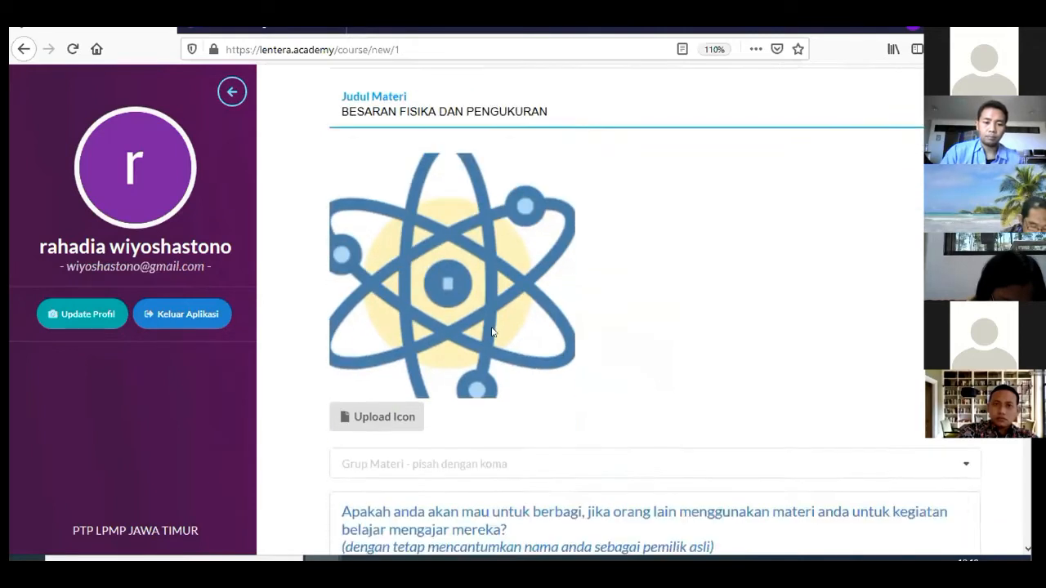
scroll(475, 334, up, 2)
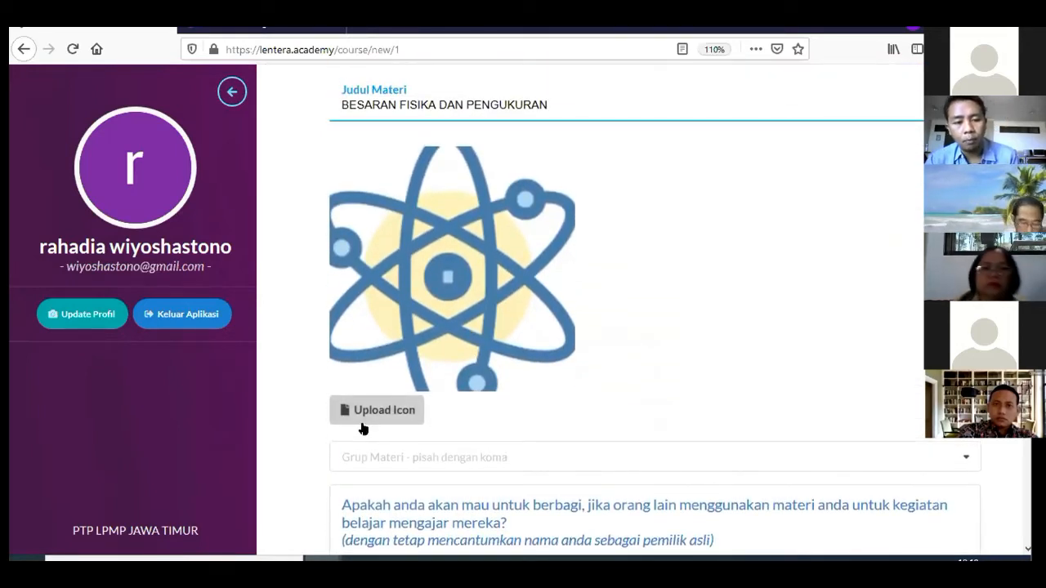
click(369, 411)
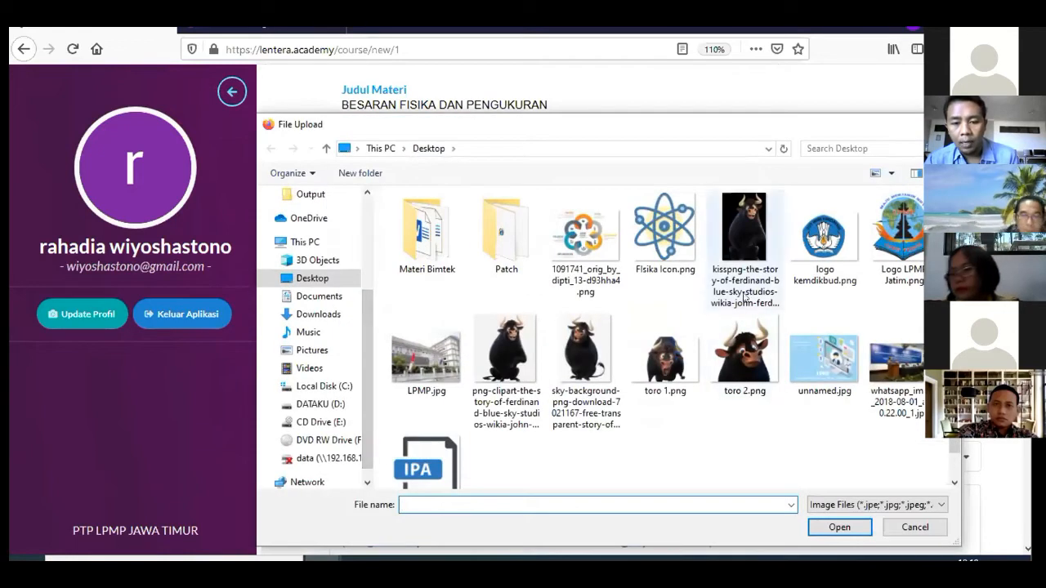
click(678, 363)
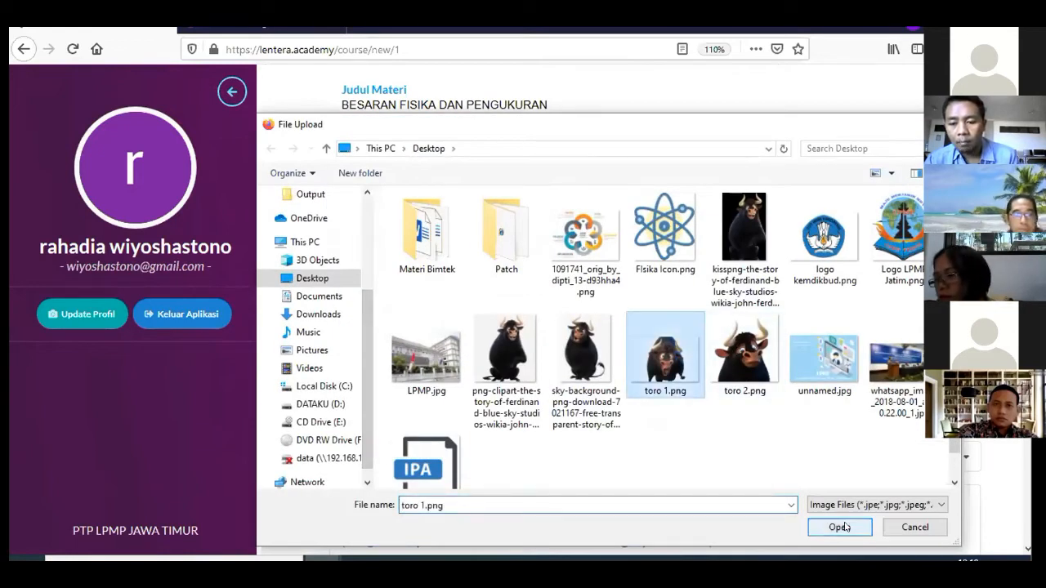
click(818, 515)
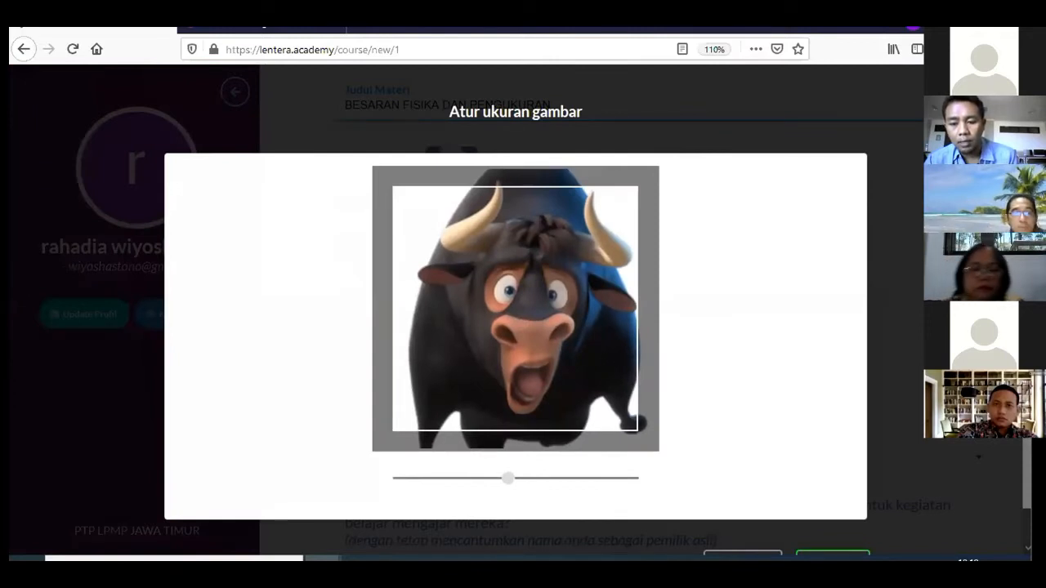
click(831, 554)
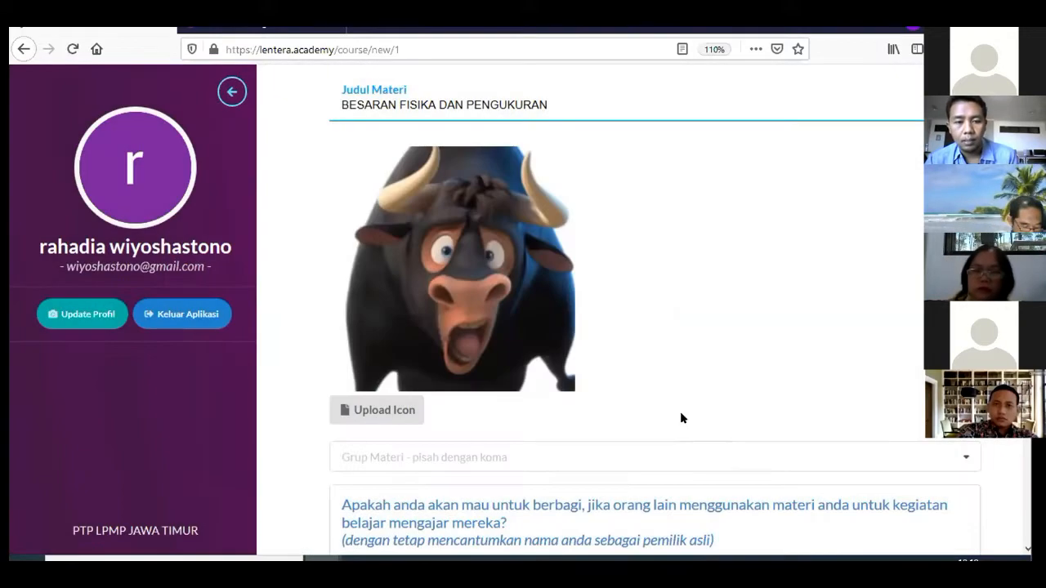
Switch the course icon back to the Fisika Icon.png atom image
click(363, 406)
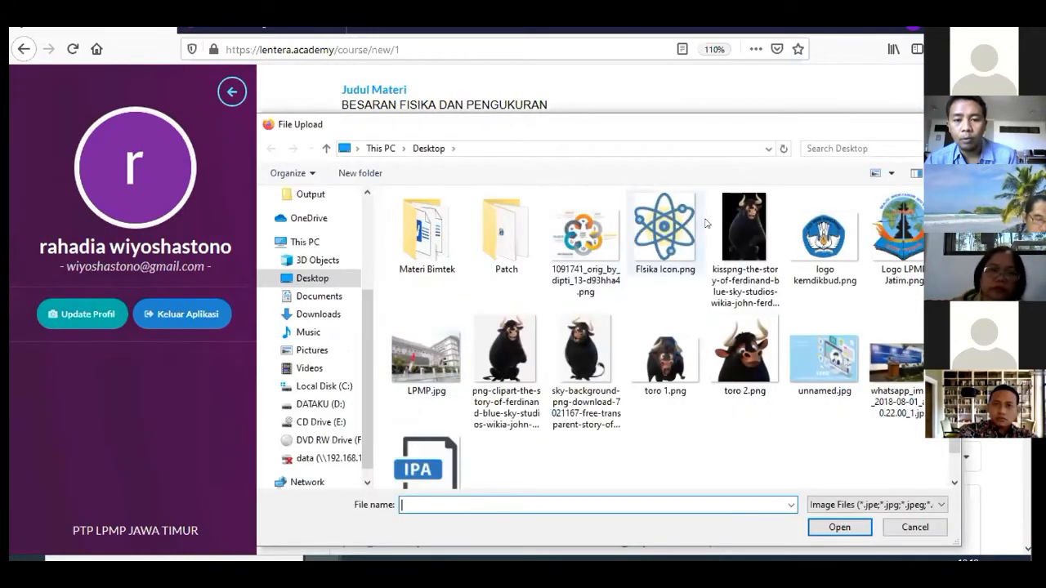
double_click(673, 228)
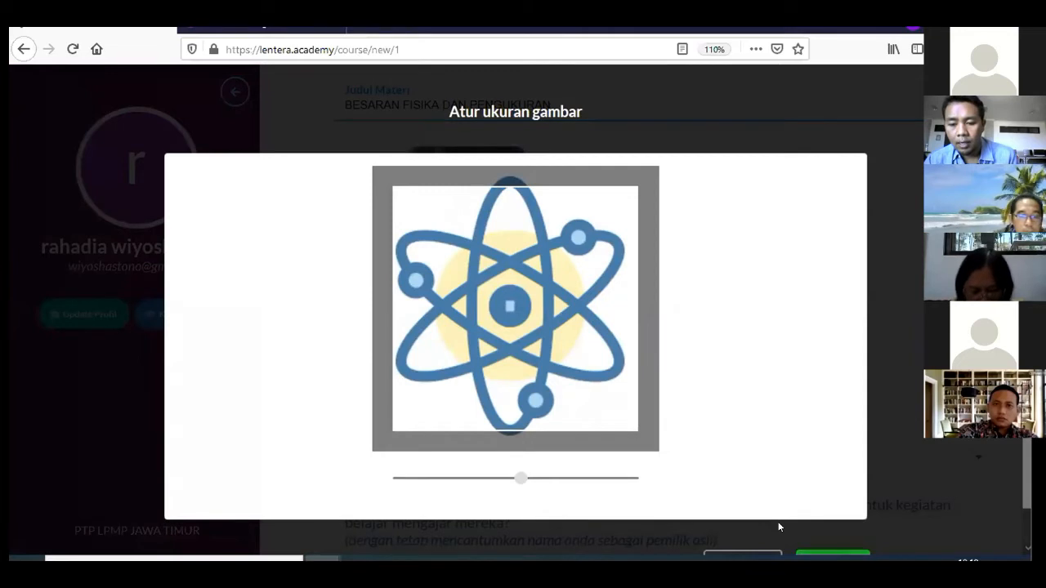
click(831, 555)
scroll(442, 229, down, 4)
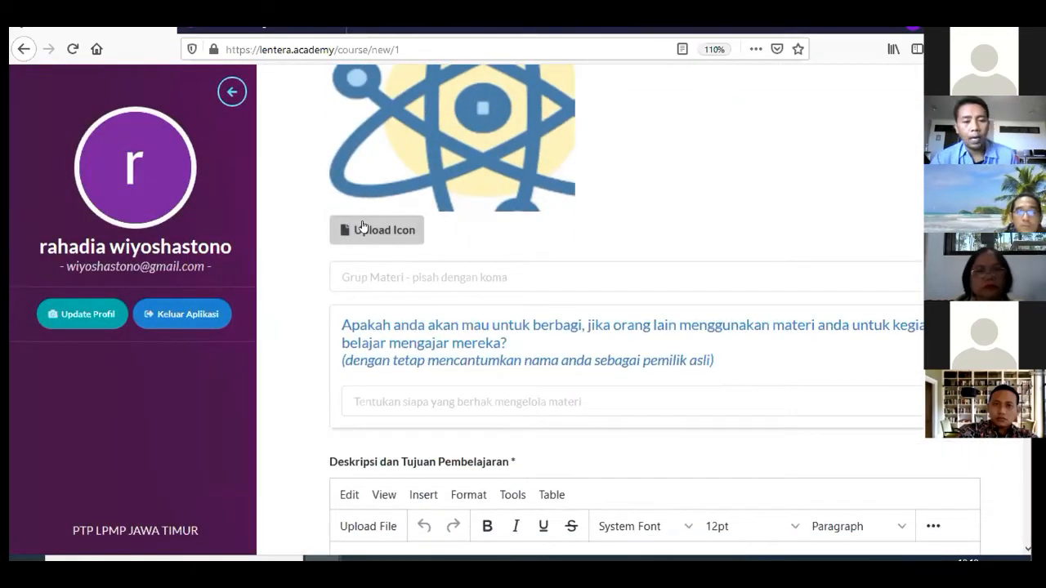
Set Grup Materi to Ilmu Pengetahuan Alam, chosen from the suggestions for 'i'
click(375, 277)
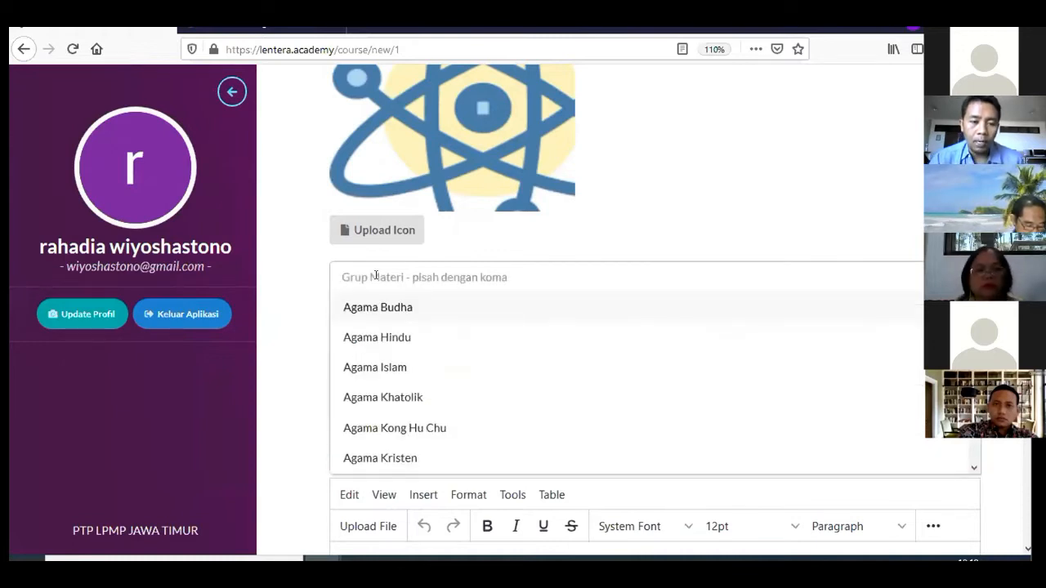
text(i)
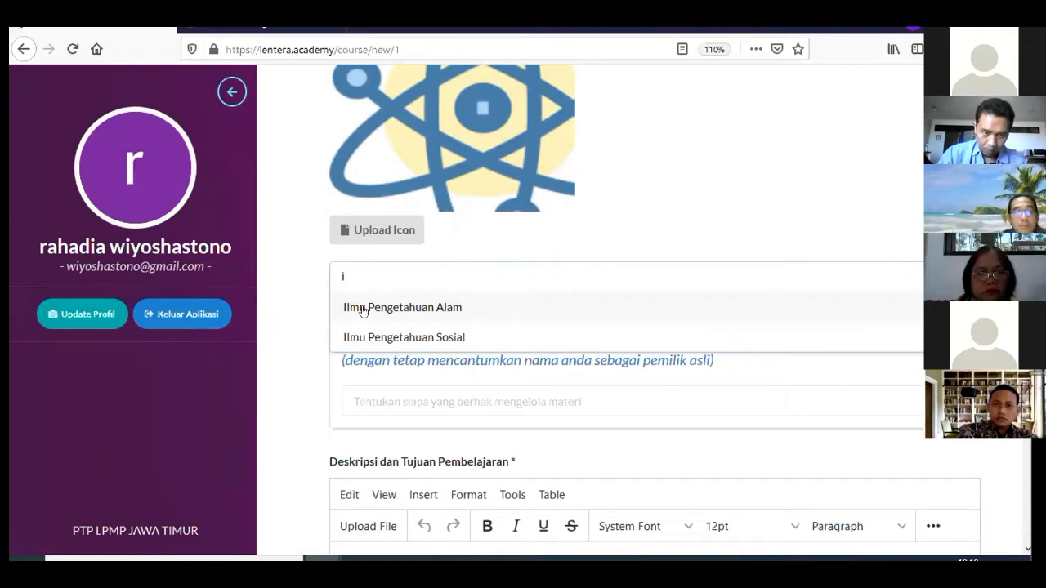
click(362, 309)
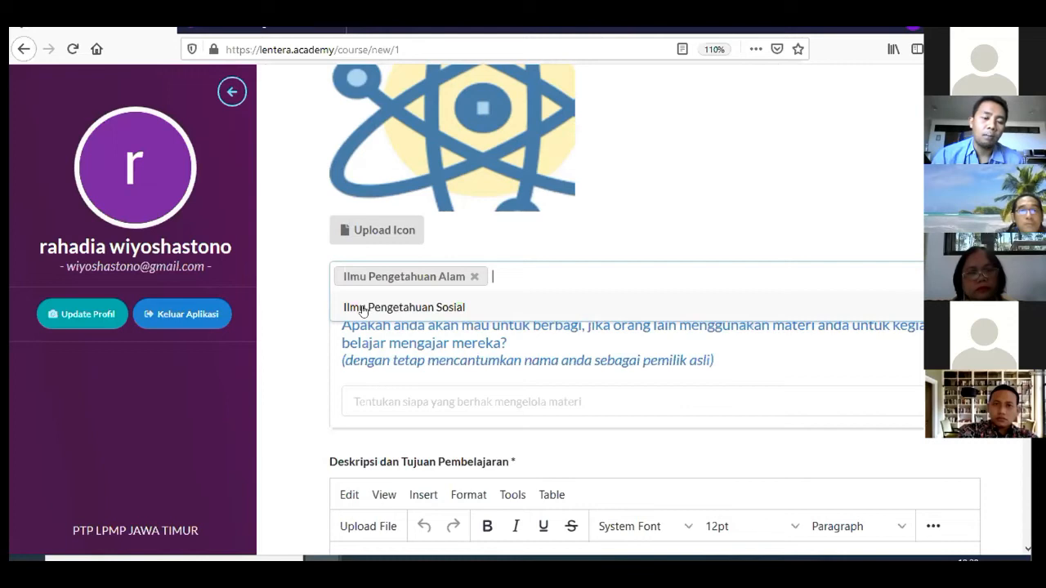
click(634, 224)
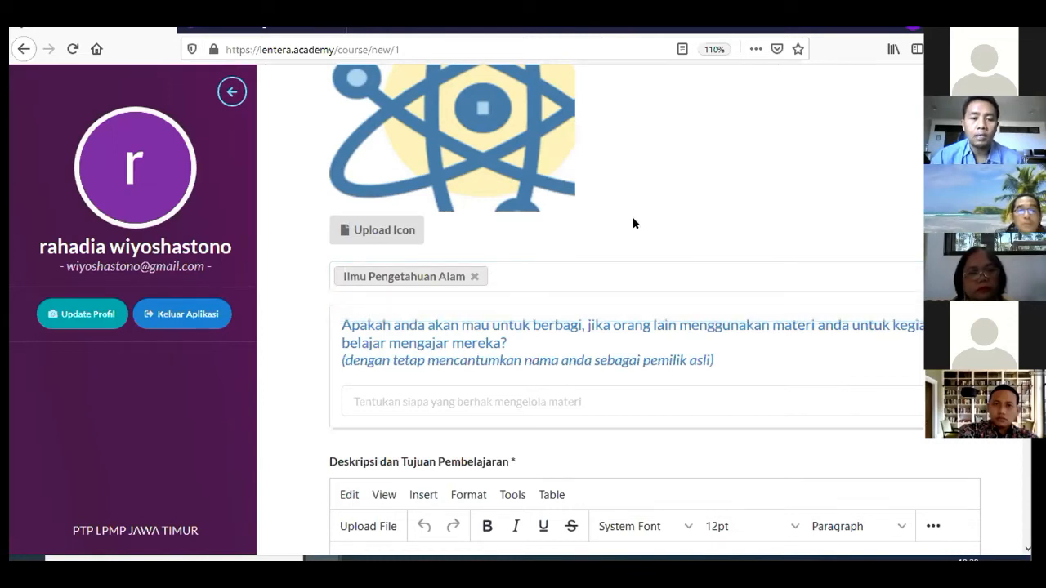
Set sharing to 'Tidak, Materi ini hanya untuk kegiatan pembelajaran saya sendiri…'
scroll(616, 227, down, 2)
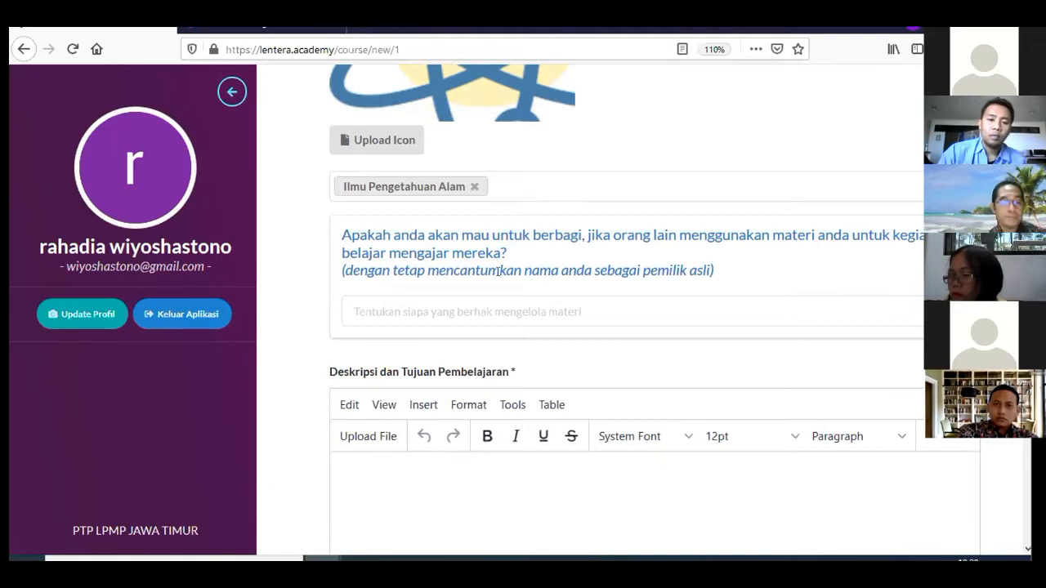
click(517, 316)
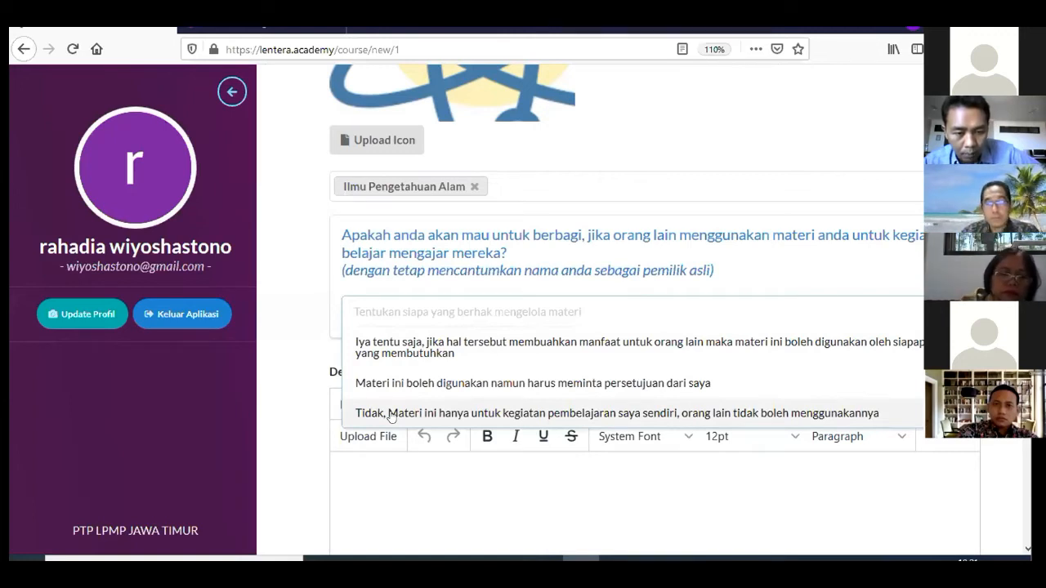
click(392, 415)
scroll(436, 383, down, 3)
scroll(442, 384, up, 3)
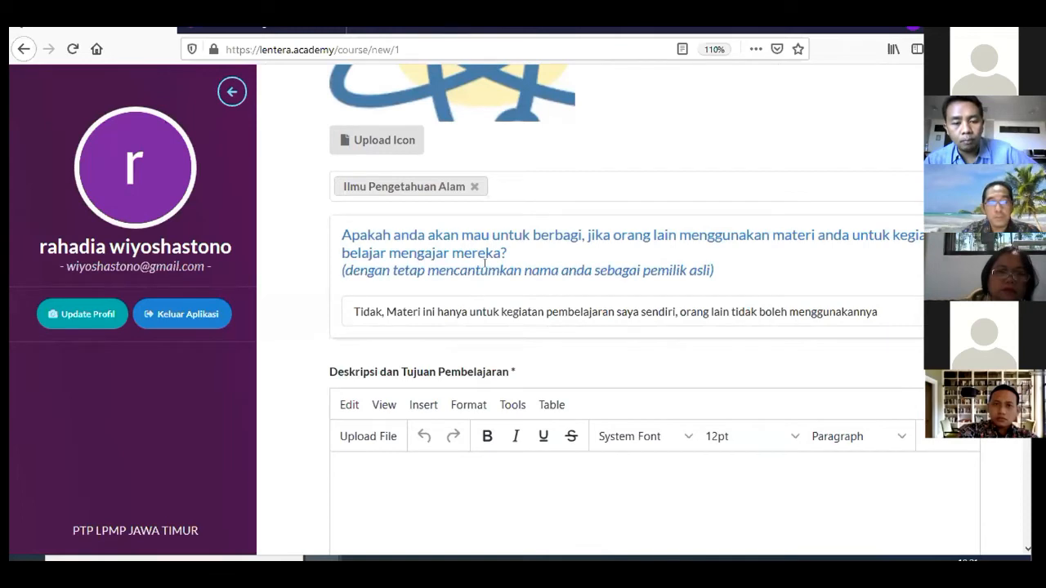
scroll(459, 295, down, 3)
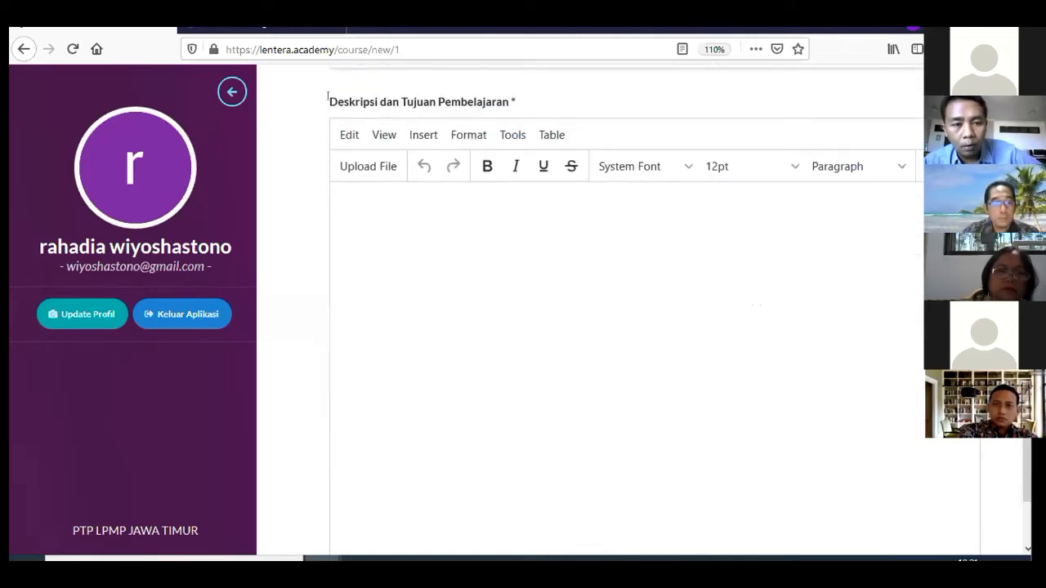
Expand the description editor's full toolbar and place the cursor in the Deskripsi dan Tujuan Pembelajaran body
click(931, 167)
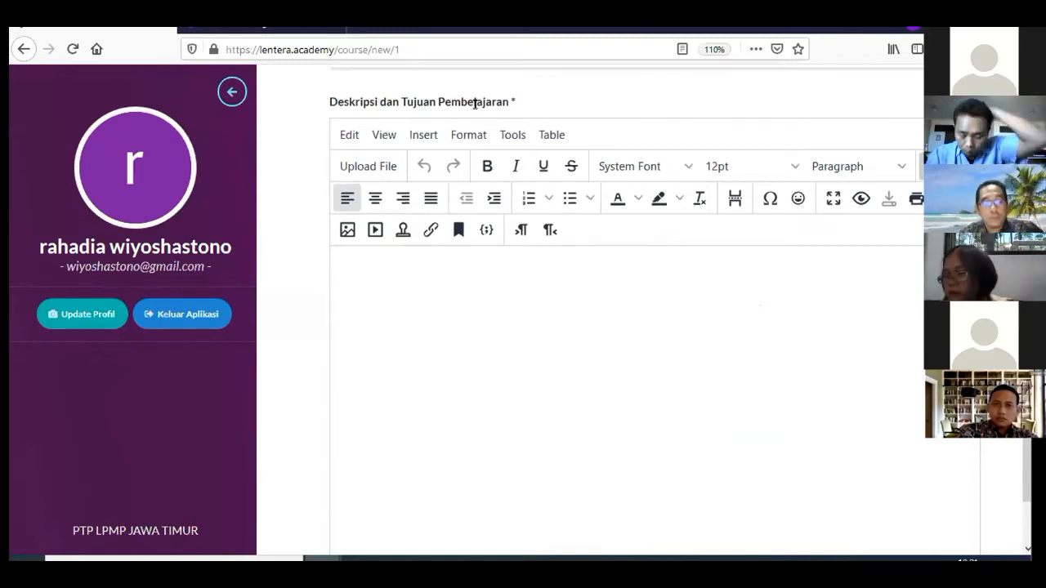
click(545, 345)
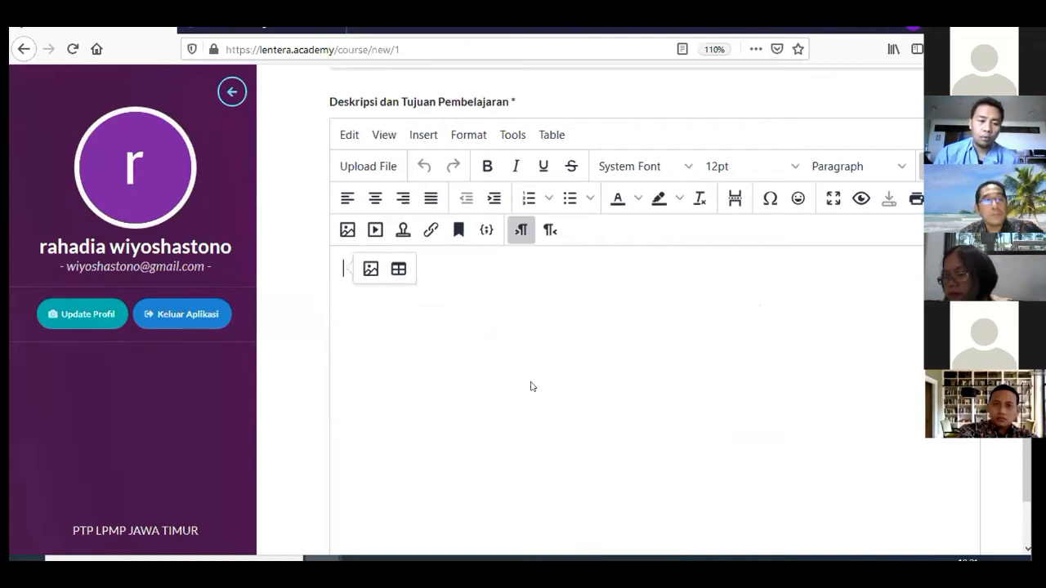
Copy chapter 1's Tujuan Pembelajaran passage from textbook page 12, then return to the browser
key(alt+Tab)
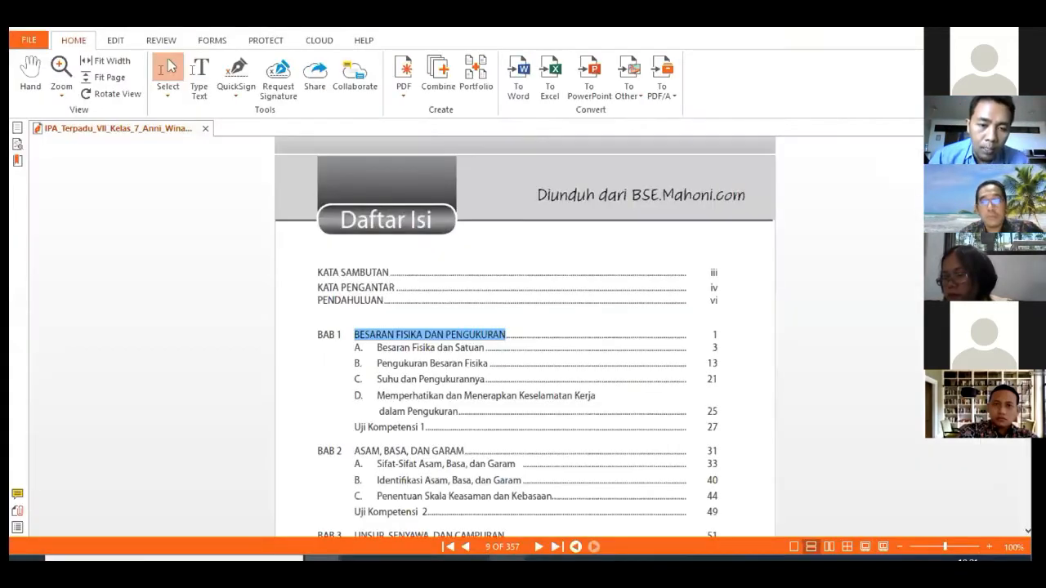
scroll(480, 291, down, 1)
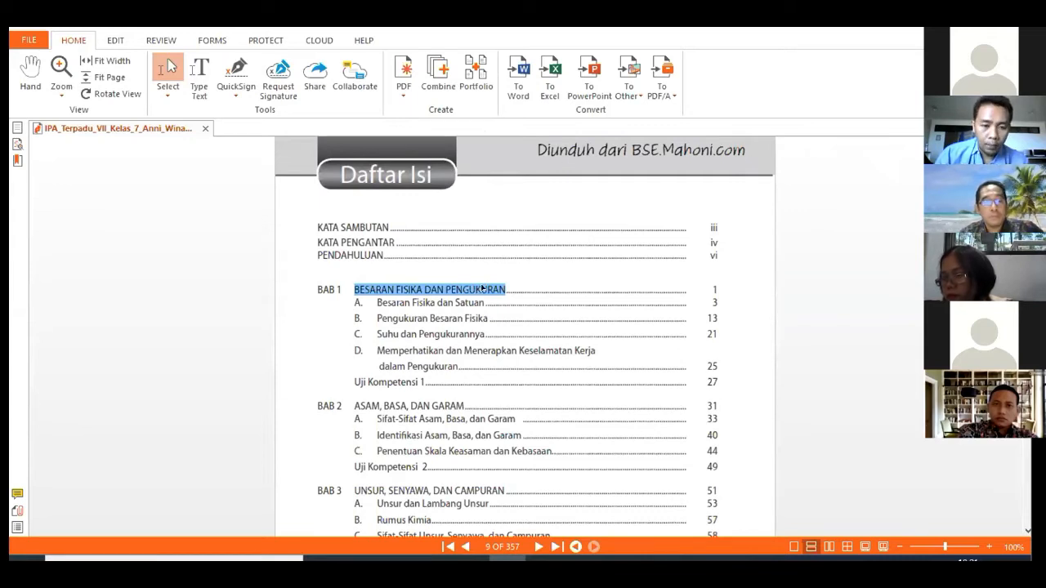
scroll(480, 290, down, 10)
scroll(484, 286, down, 15)
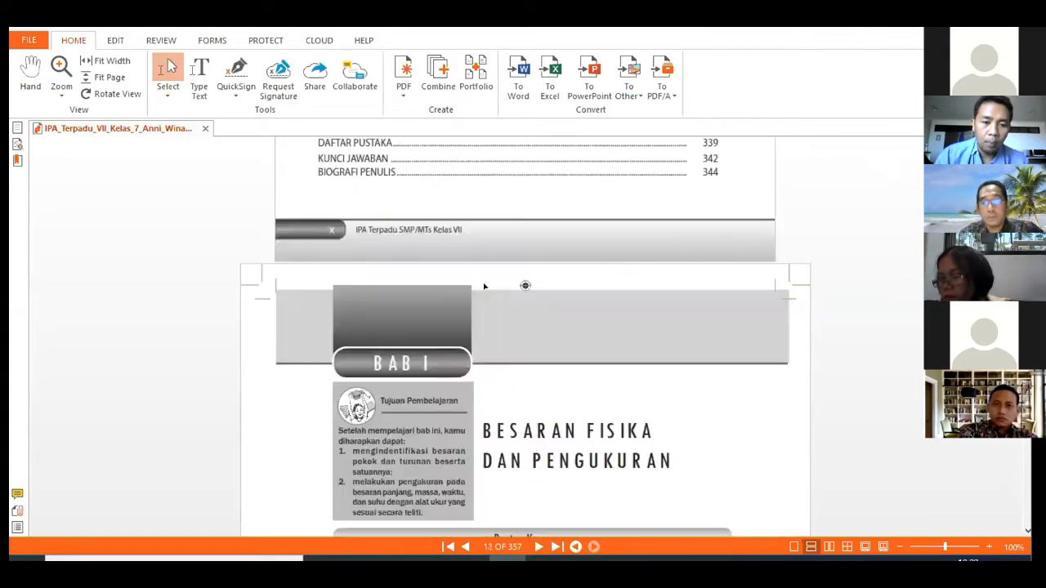
scroll(484, 286, up, 1)
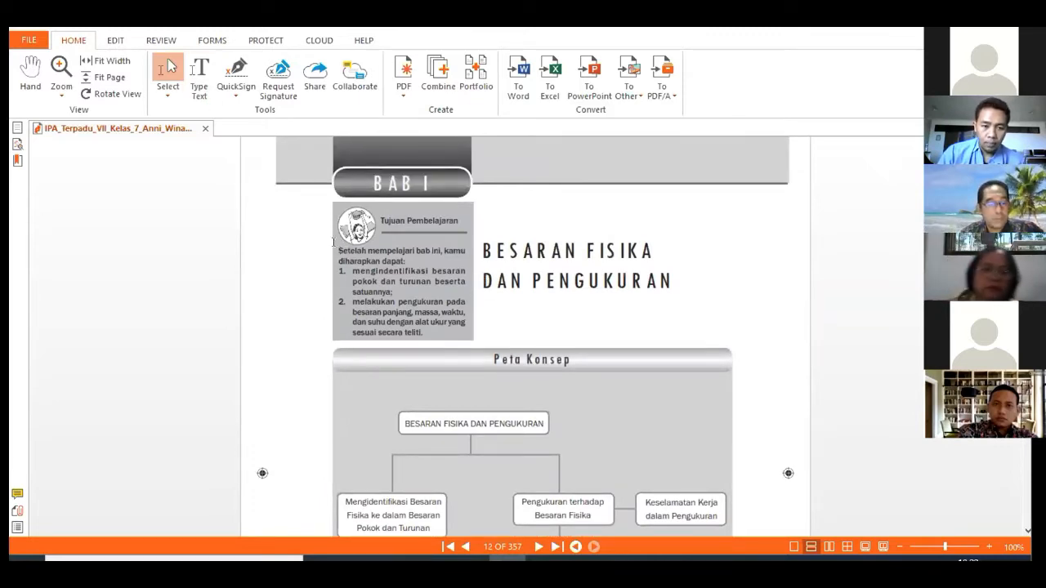
drag(337, 250, 425, 340)
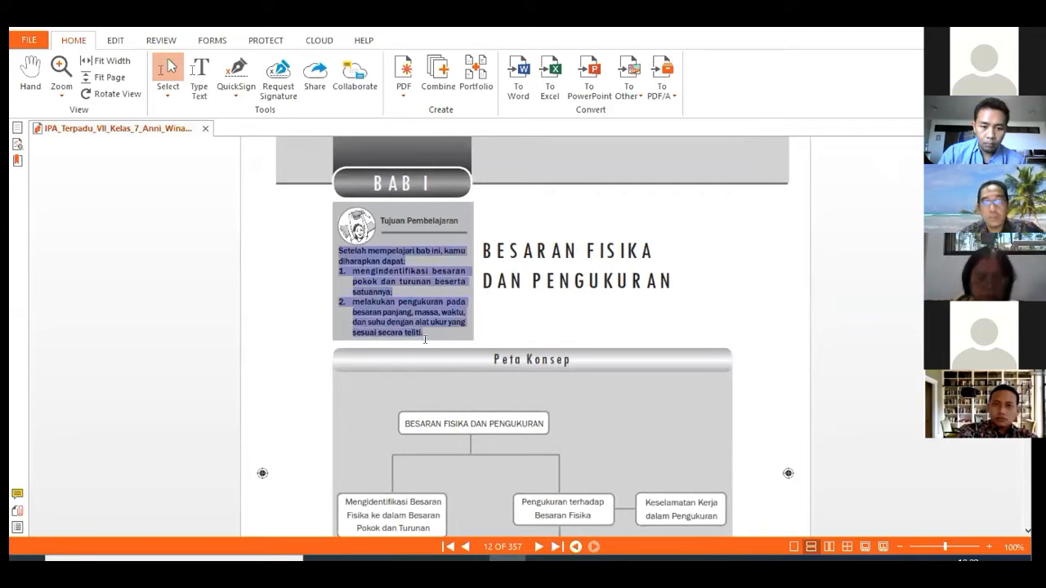
right_click(372, 309)
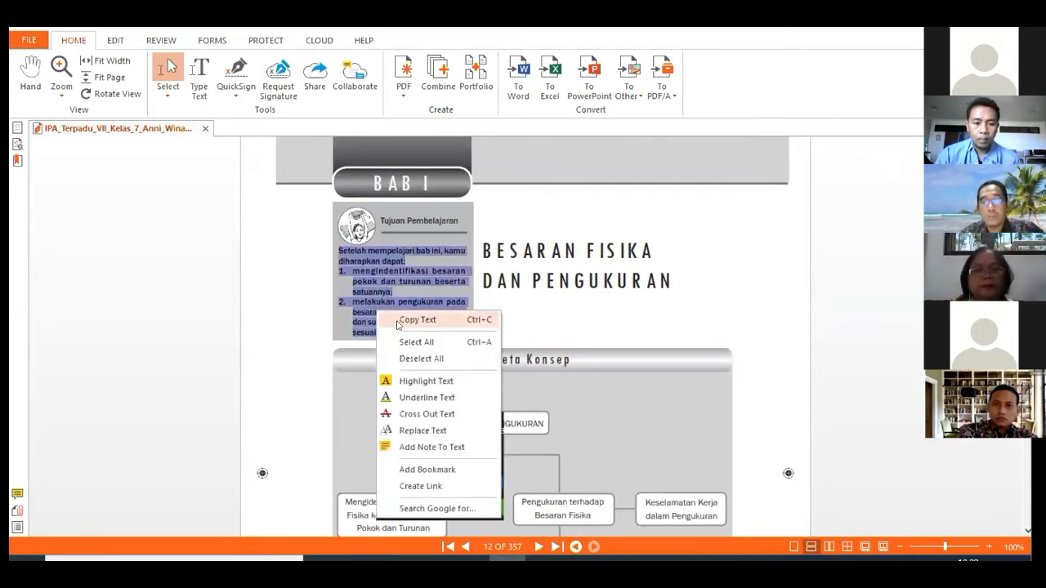
click(398, 319)
mouse_move(323, 559)
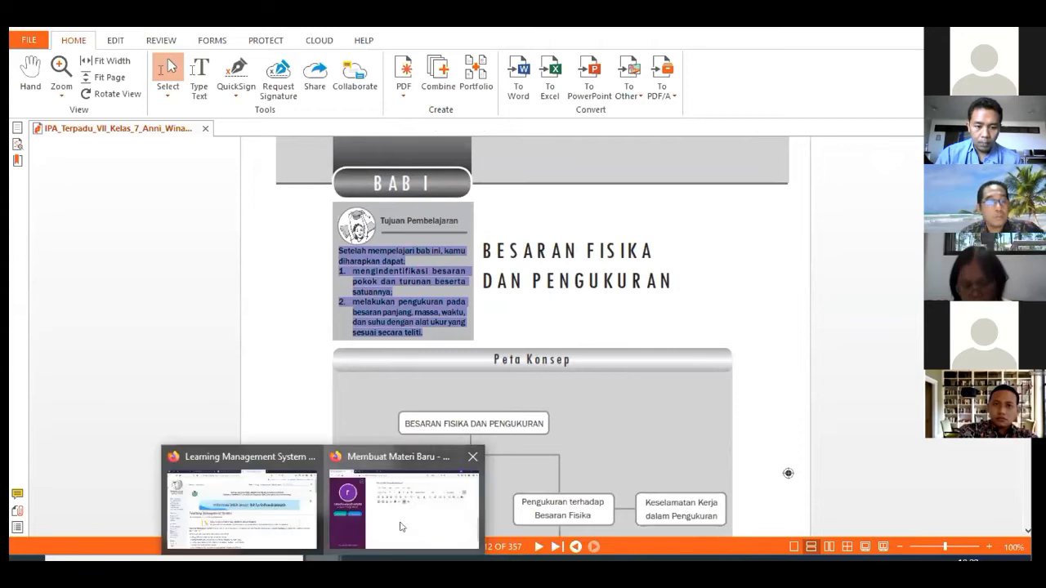
click(400, 499)
Paste the learning objectives and join the wrapped intro and first objective lines
key(ctrl+v)
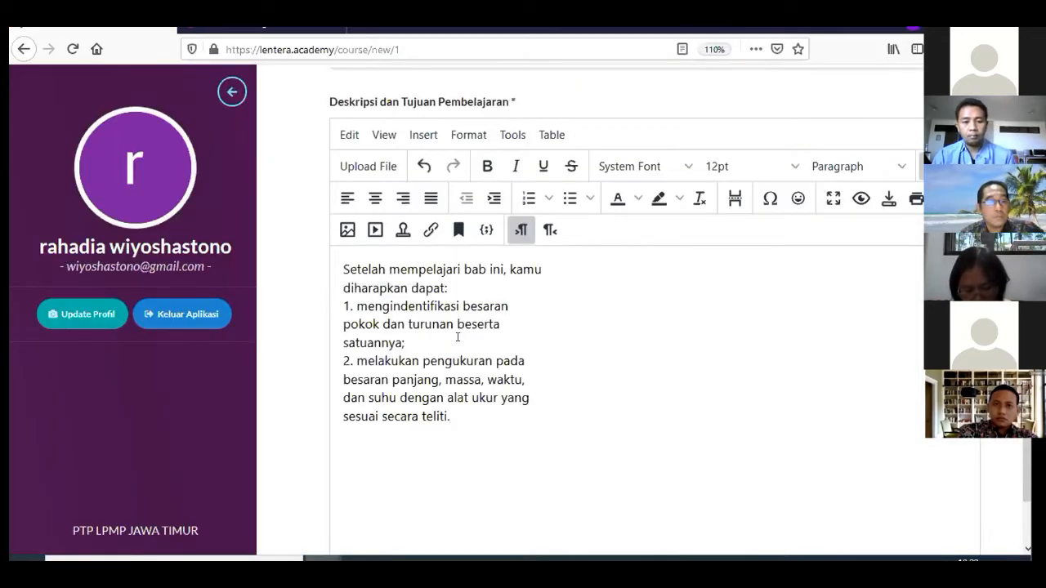
click(559, 274)
key(Delete)
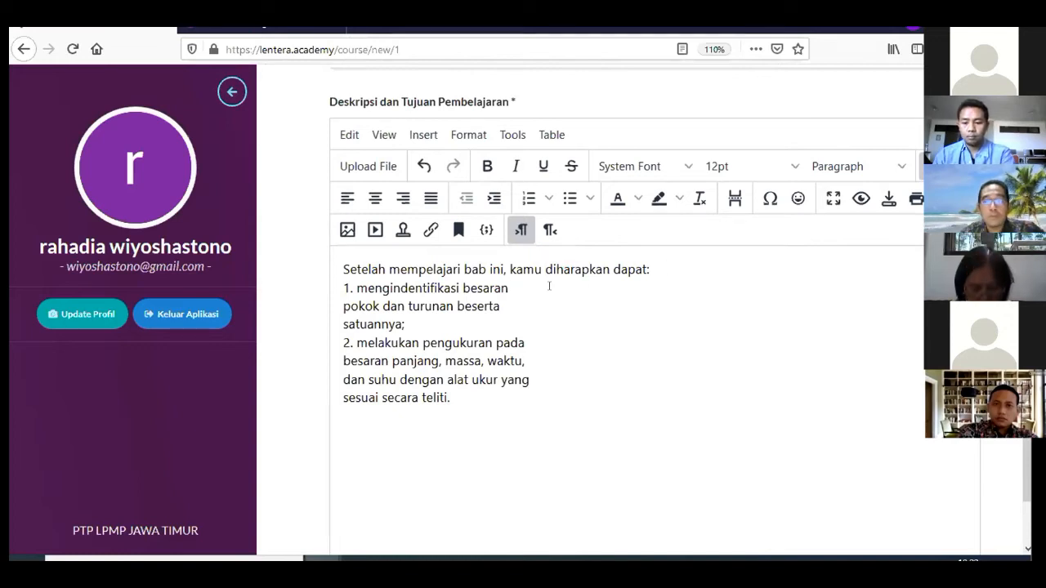
key(Delete)
key(Delete)
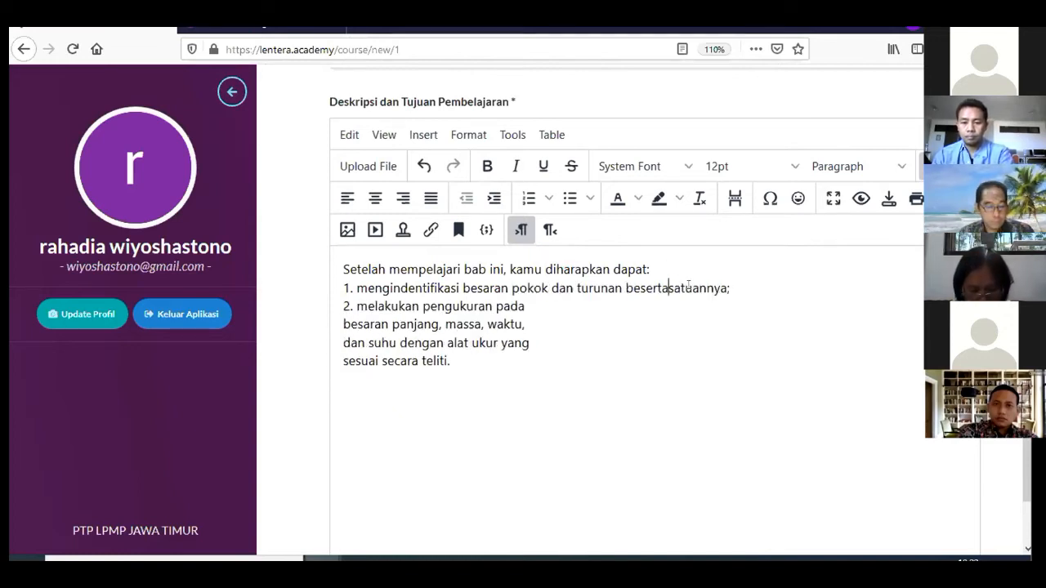
click(524, 302)
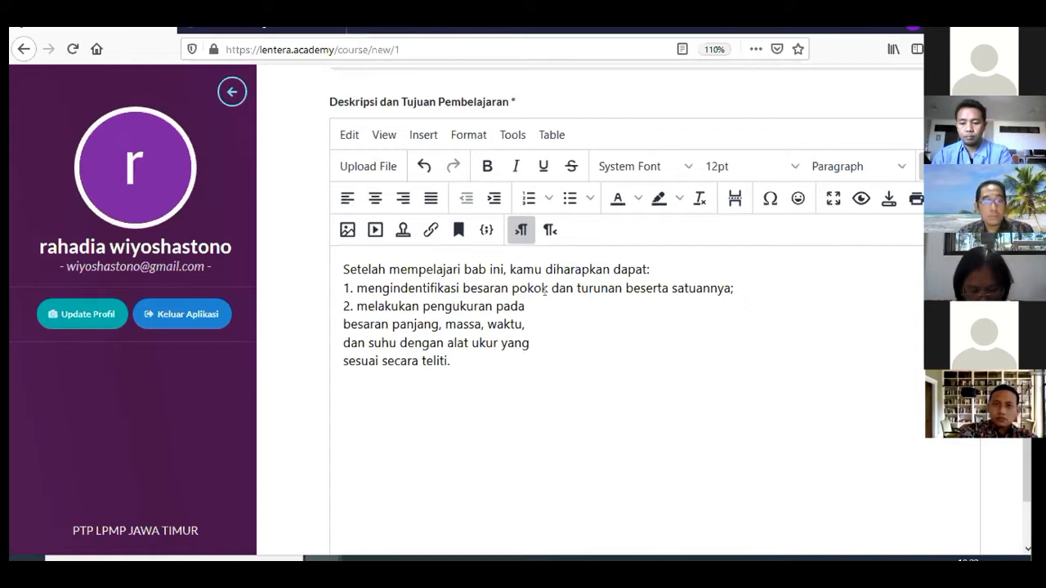
Join the second objective's wrapped lines and add an empty line above the text
key(Delete)
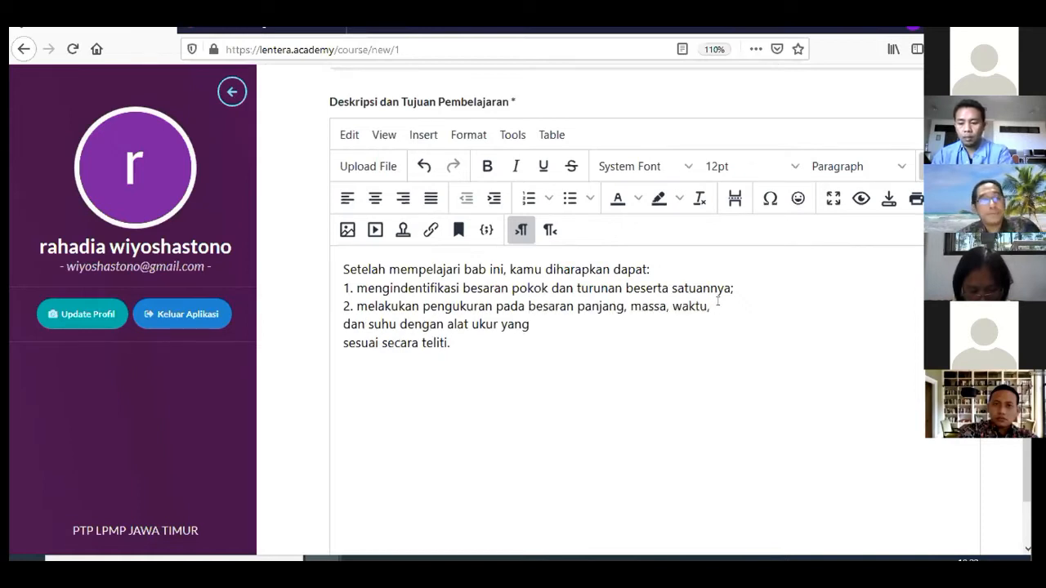
key(Delete)
click(900, 308)
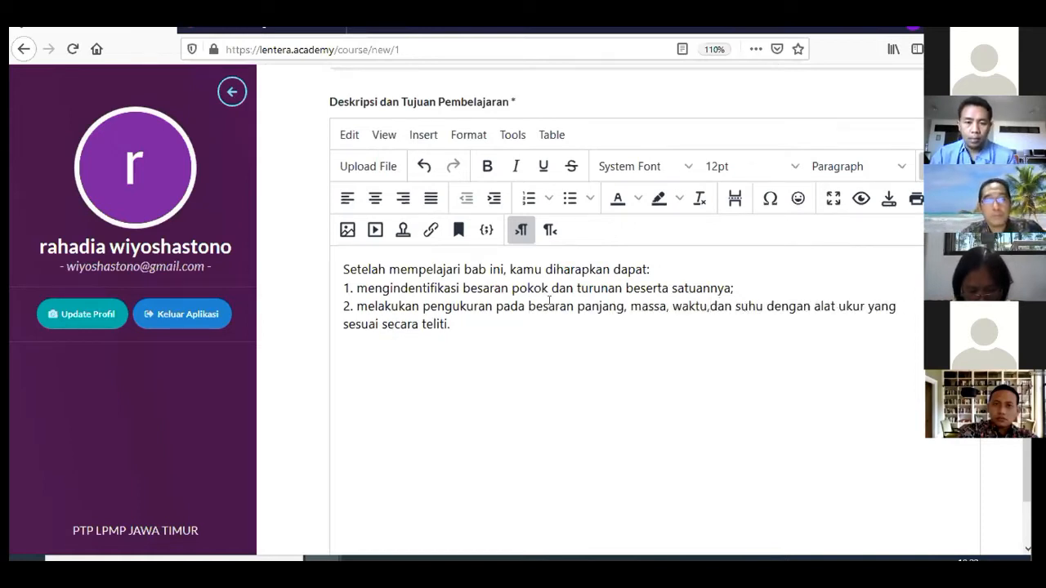
key(Return)
Type 'BESARAN FISIKA DAN PENGUKURAN' on a new top line of the description
click(353, 274)
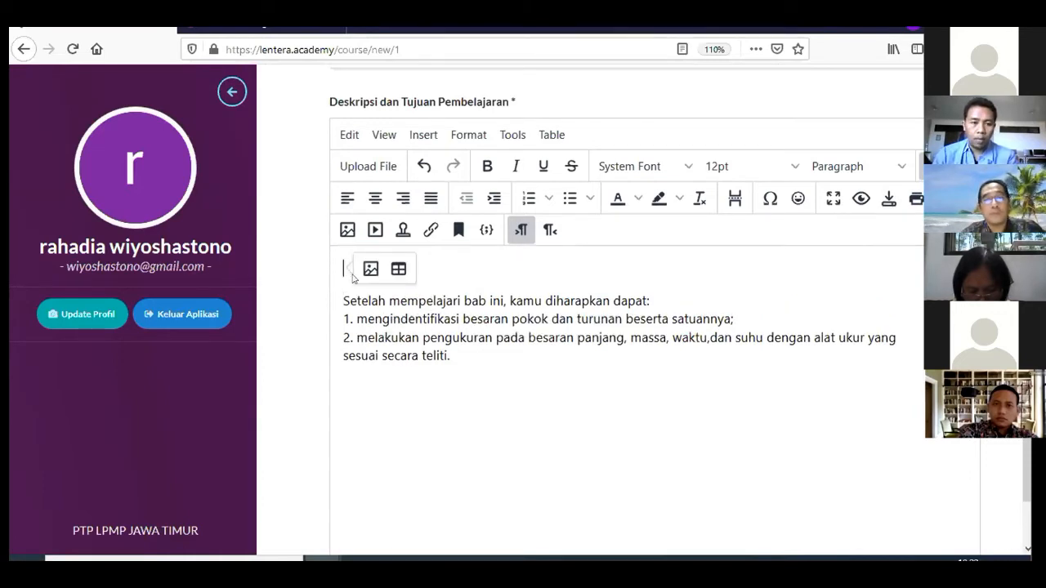
key(Return)
click(465, 267)
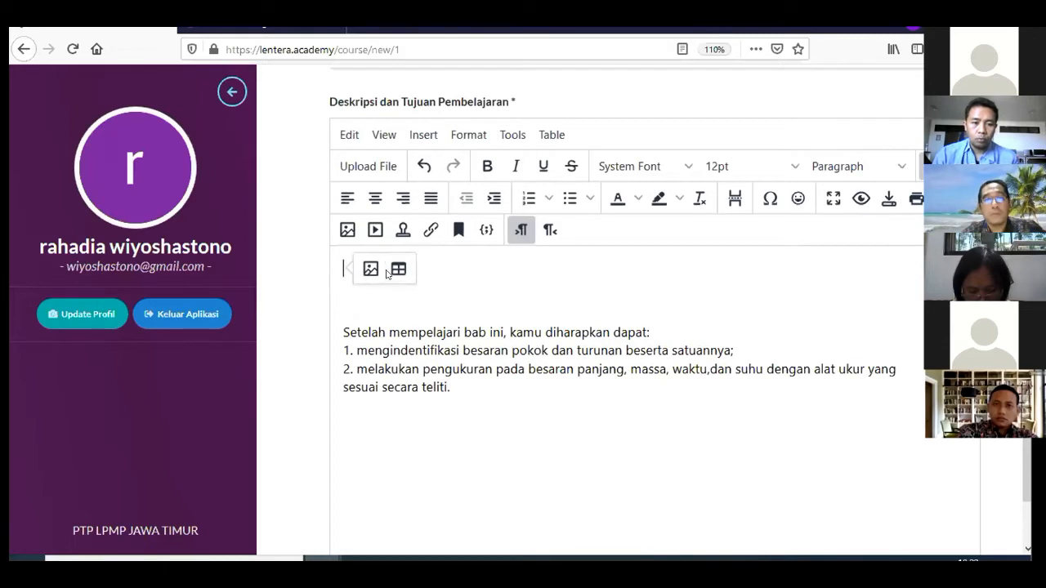
text(B)
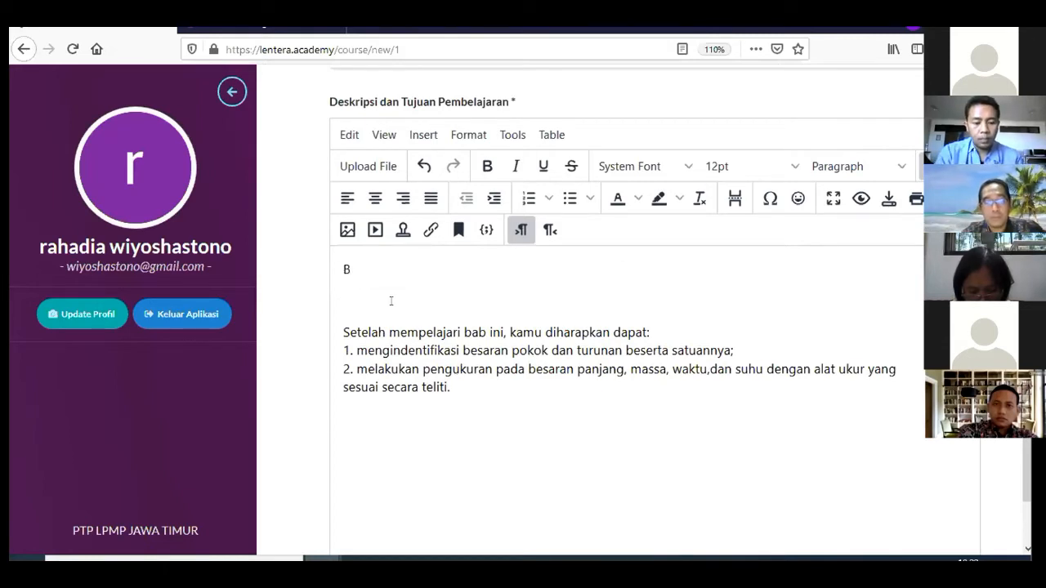
text(ESARAN FISIKA DAN PENGUKURAN)
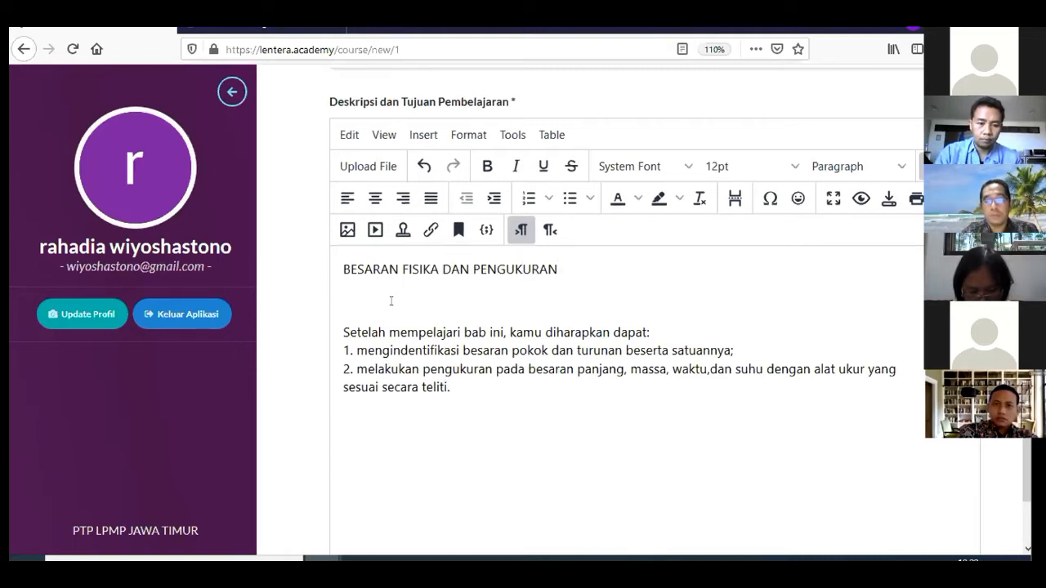
Format the title as Heading 1 and remove the blank line beneath it
drag(336, 265, 611, 273)
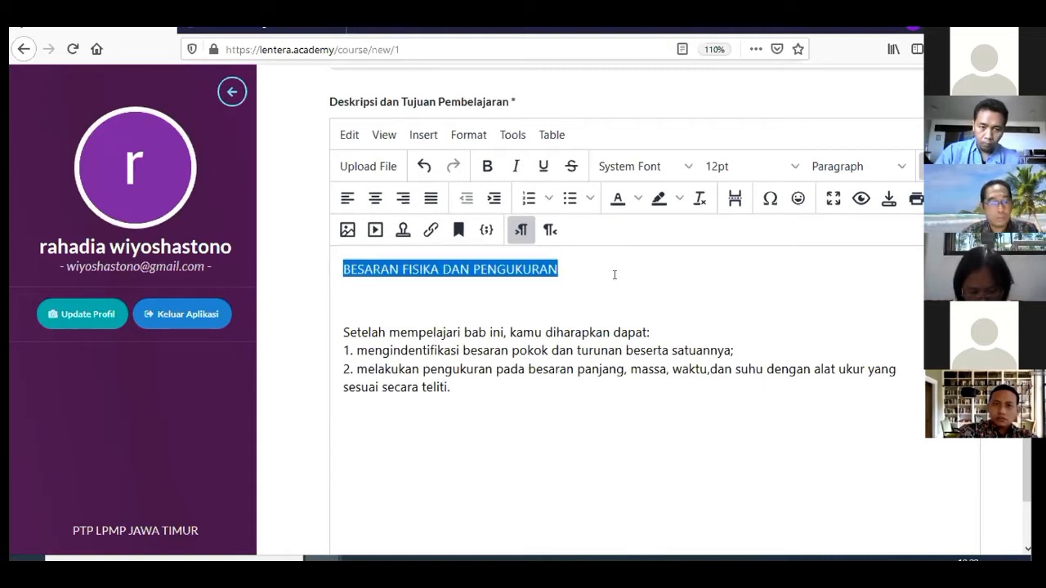
click(468, 135)
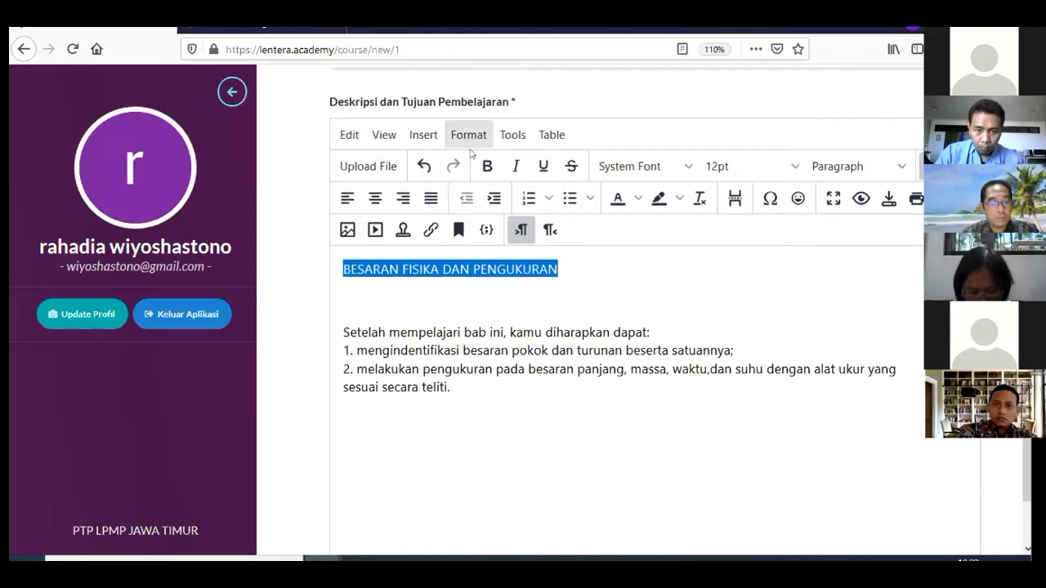
mouse_move(532, 357)
mouse_move(661, 363)
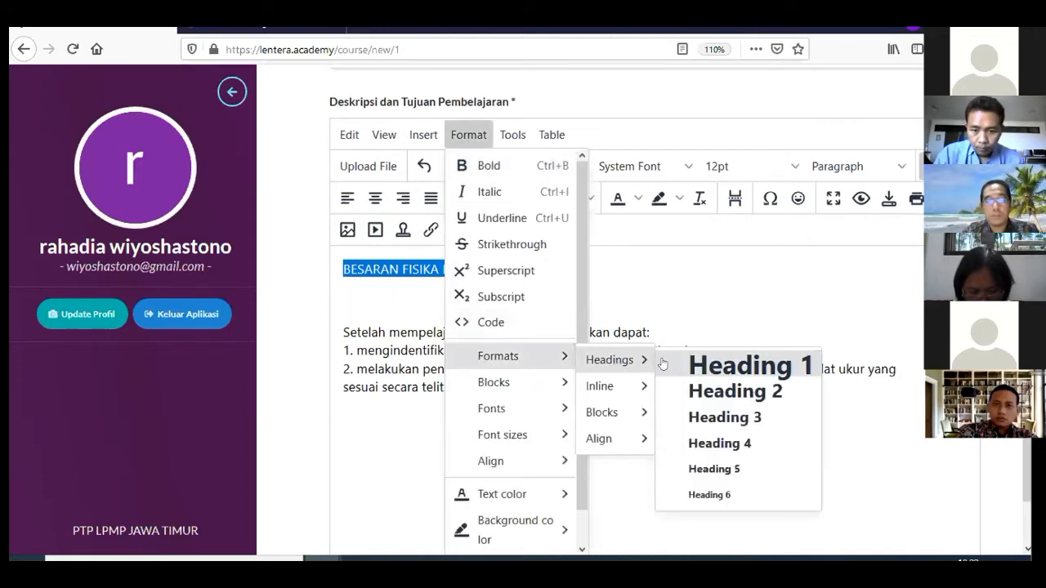
click(697, 367)
click(495, 331)
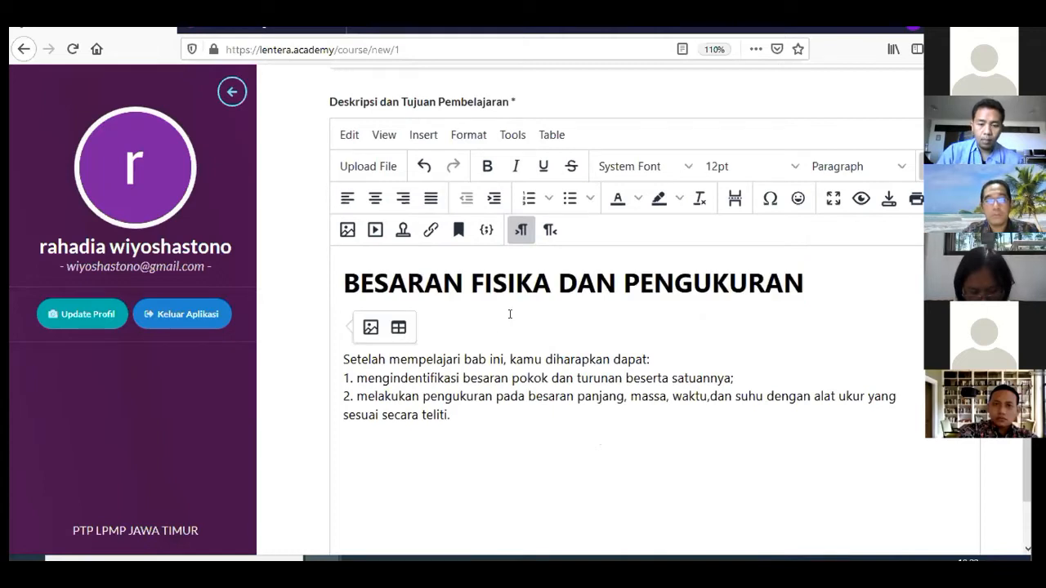
key(Delete)
scroll(529, 368, down, 2)
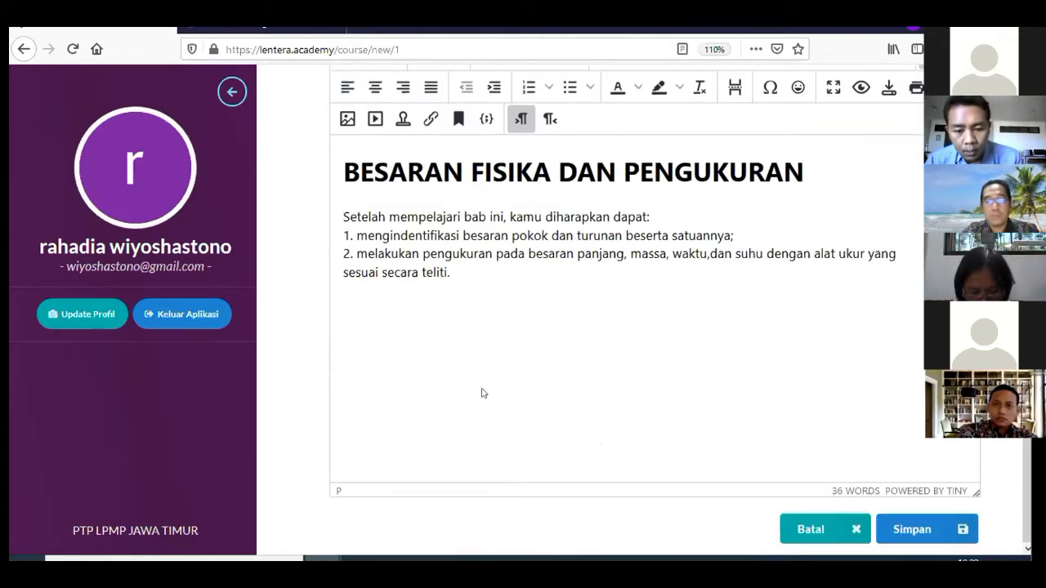
Bring up the textbook PDF and launch Snipping Tool by searching 'snip' from Start
click(507, 559)
scroll(553, 369, down, 5)
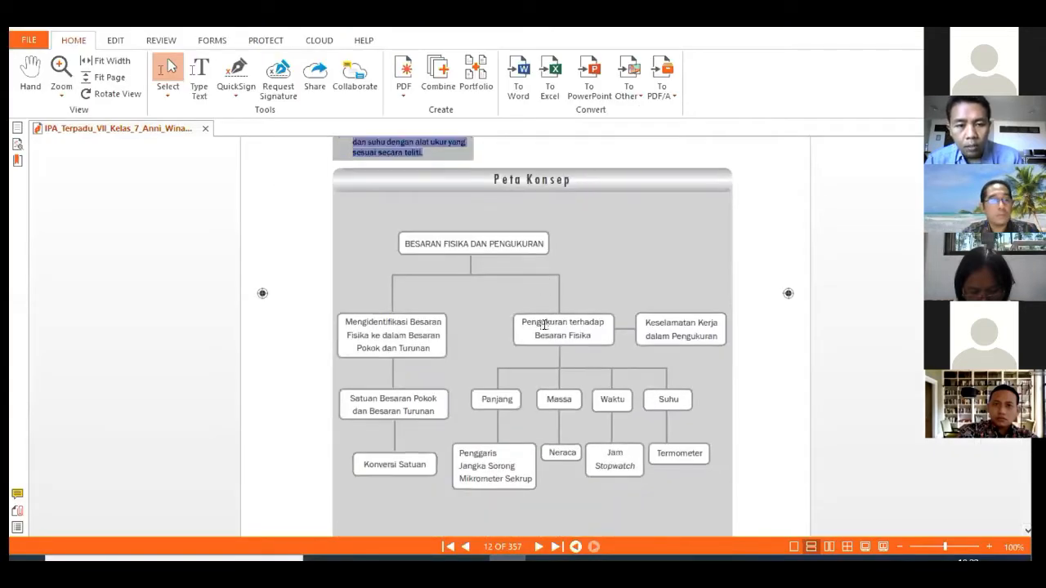
click(173, 560)
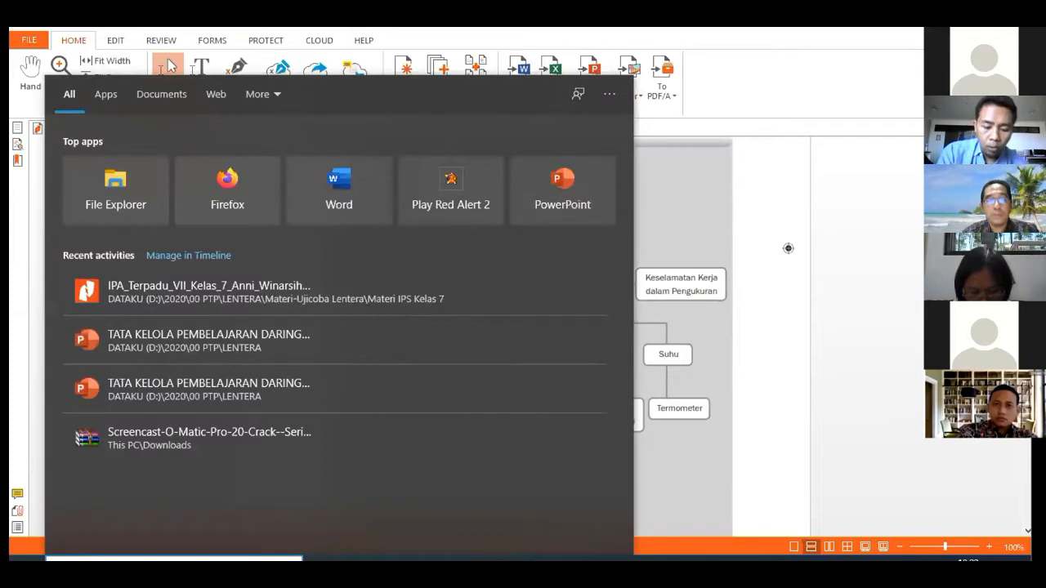
text(snip)
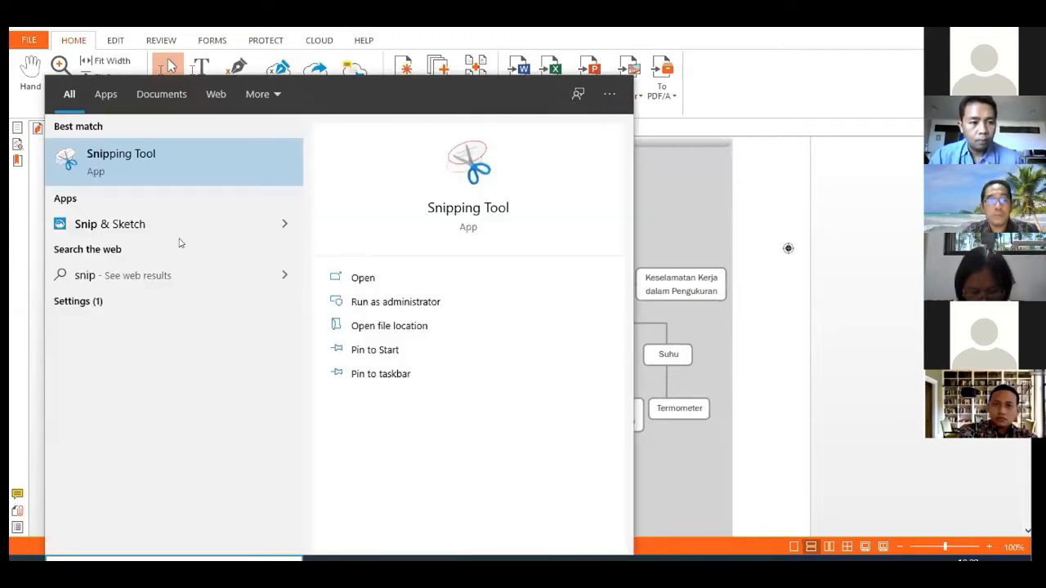
click(195, 168)
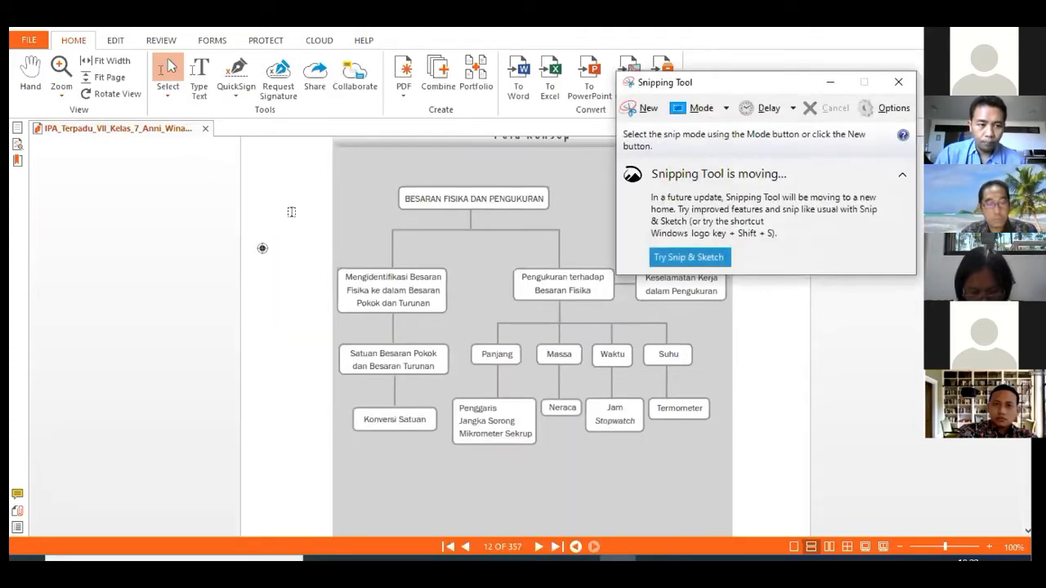
Line up the Peta Konsep concept map on page 12 and leave Snipping Tool ready to capture
click(642, 108)
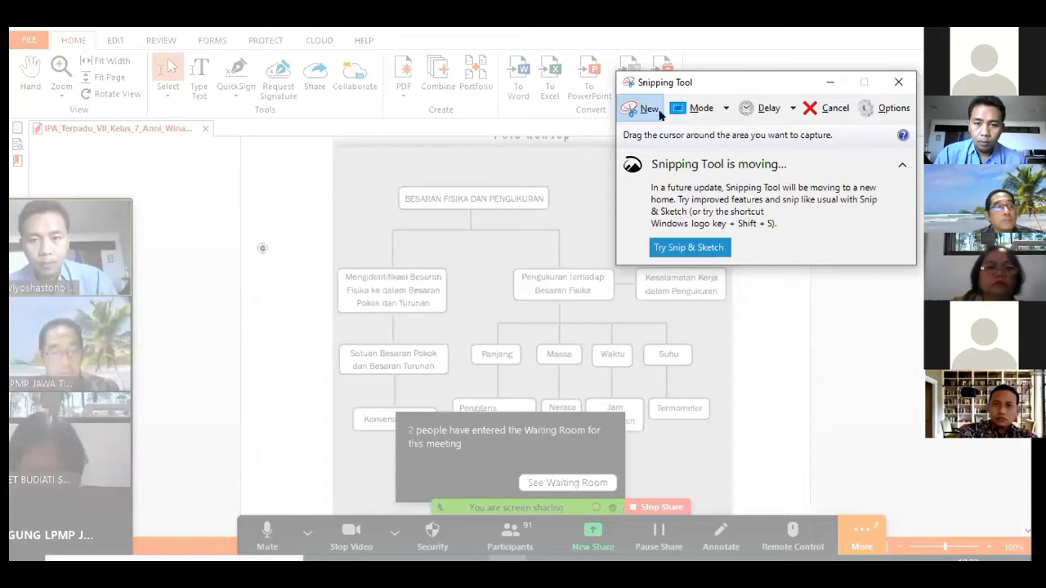
click(659, 113)
scroll(367, 190, up, 1)
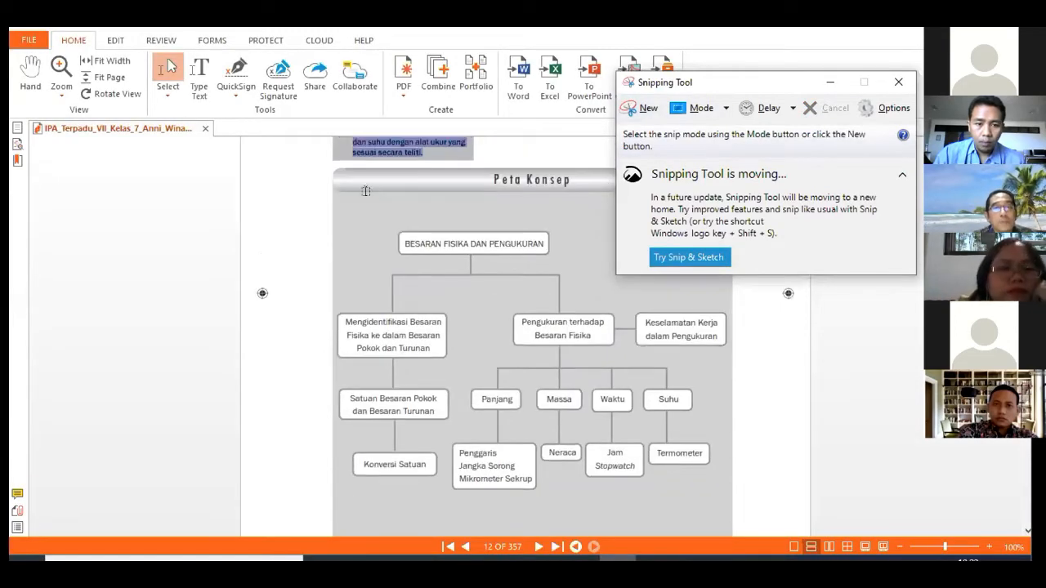
scroll(372, 162, down, 1)
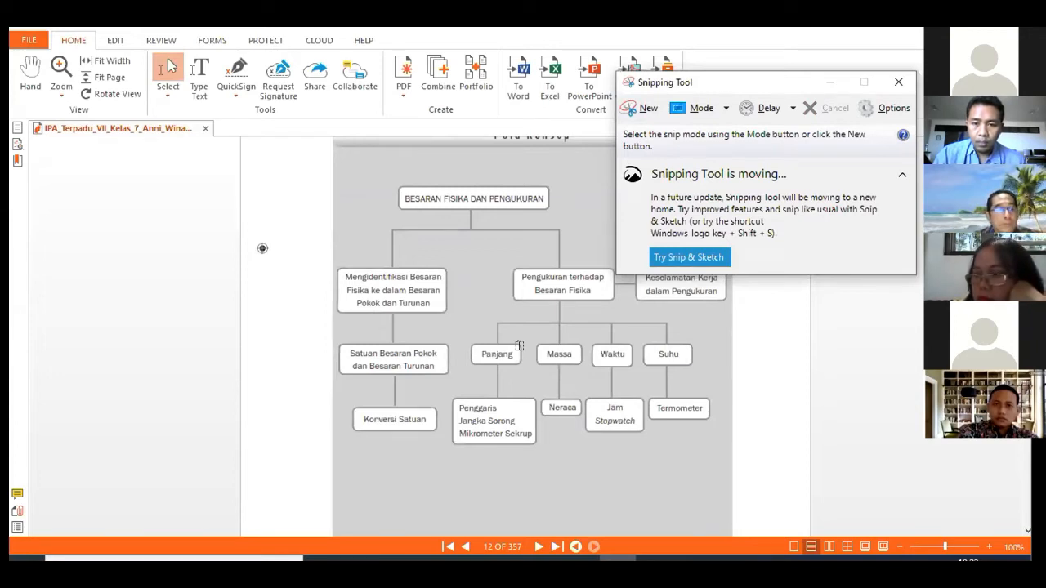
key(ctrl+n)
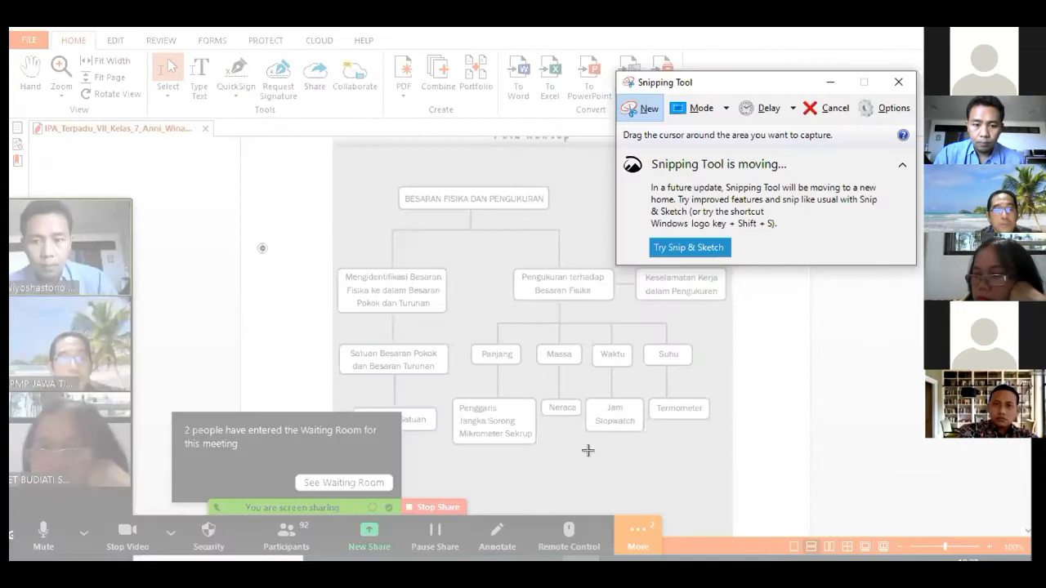
key(Escape)
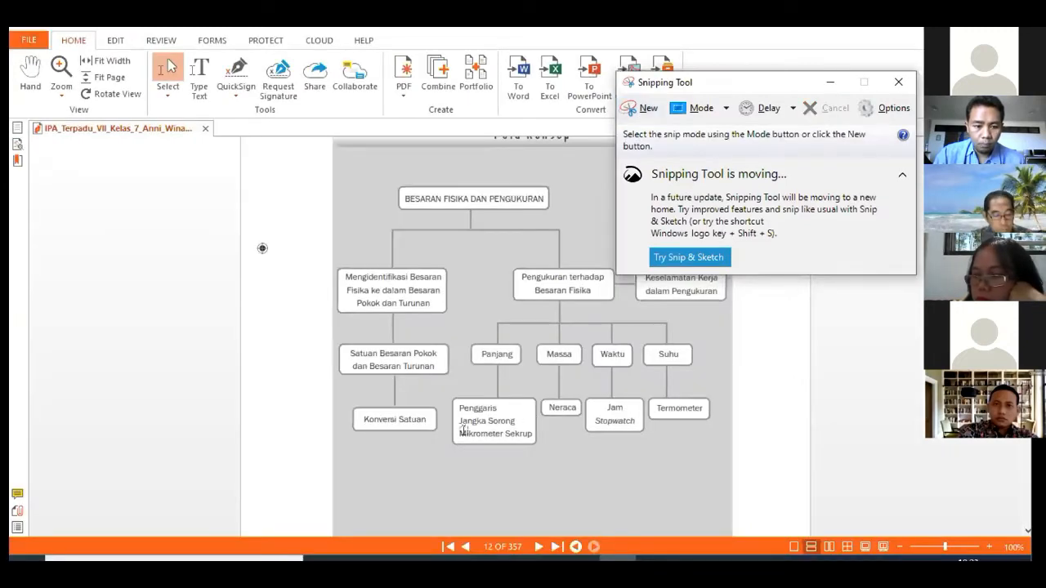
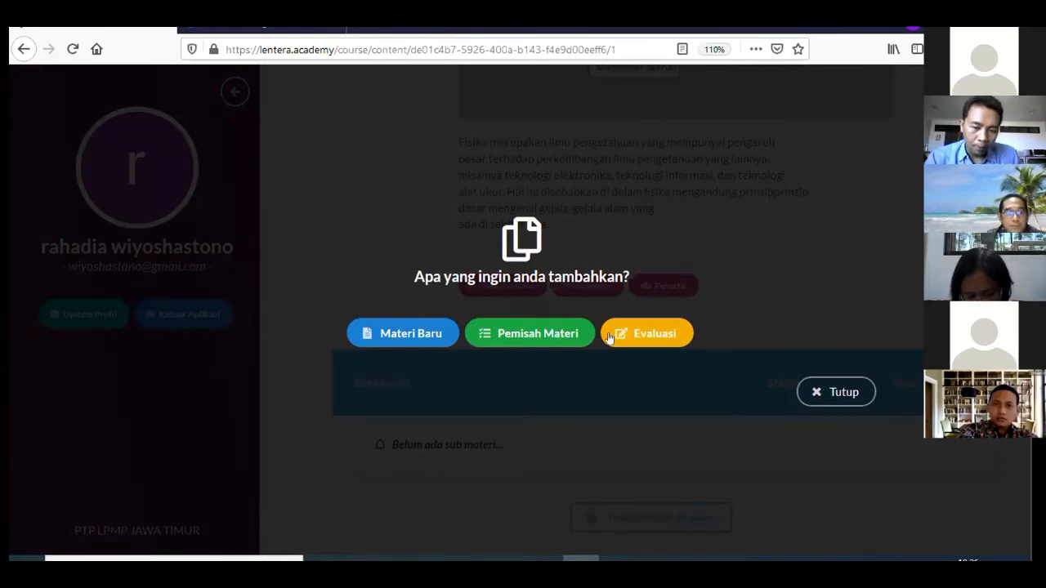
Start a blank Materi Baru sub-material form, then bring the textbook PDF forward
click(407, 335)
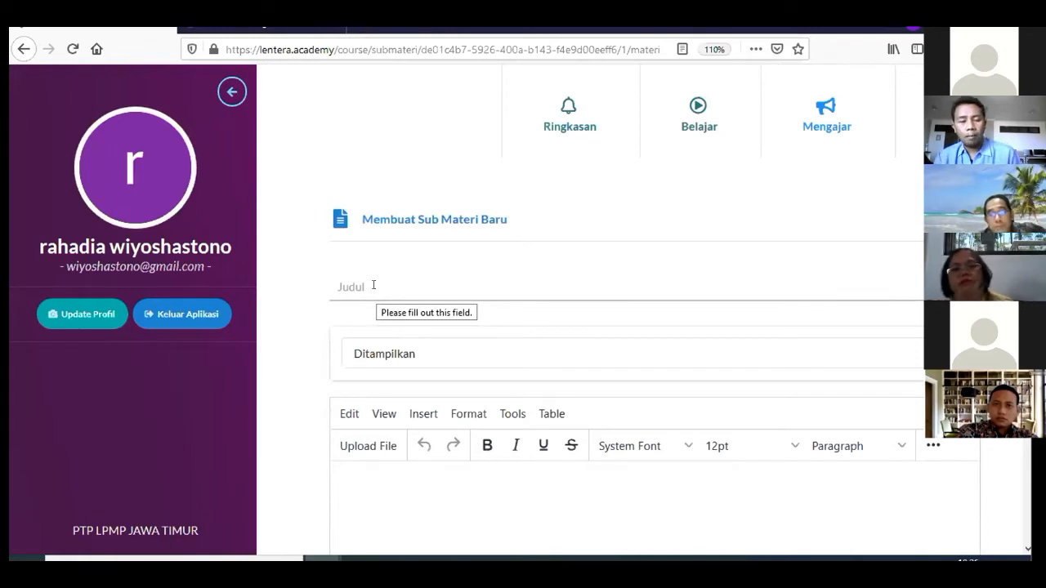
scroll(374, 285, down, 5)
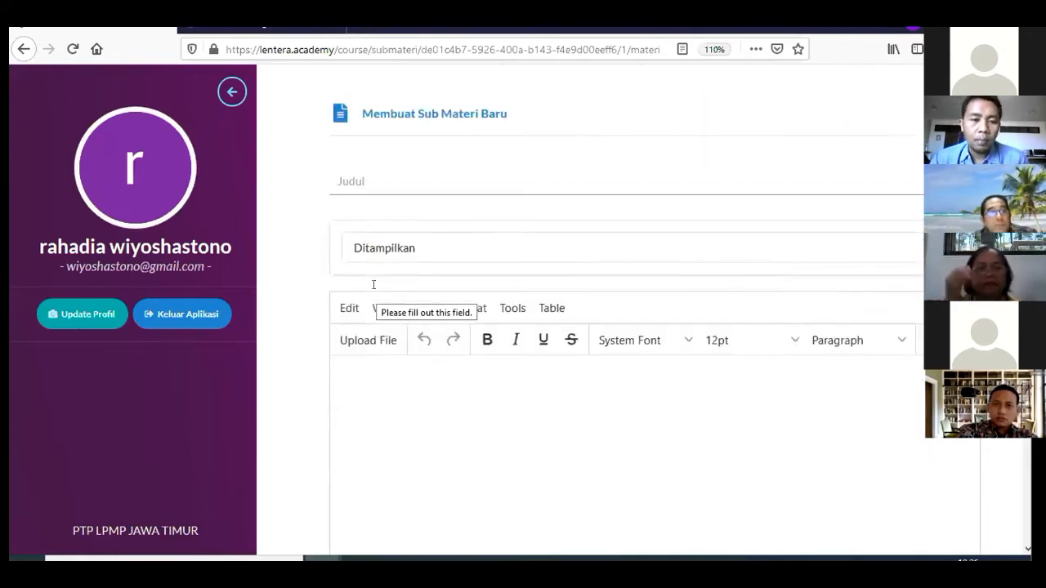
scroll(374, 285, up, 5)
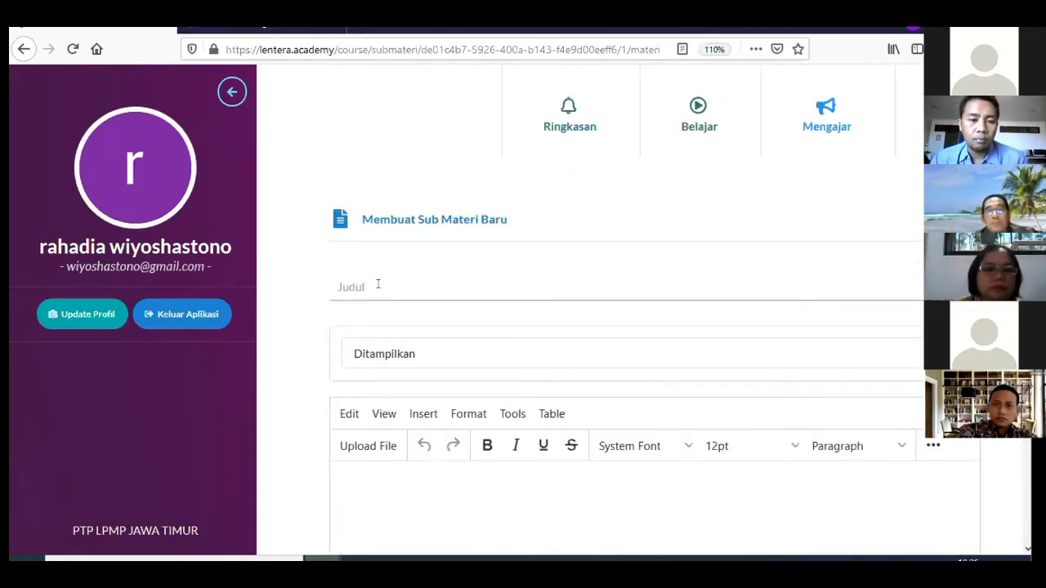
click(376, 284)
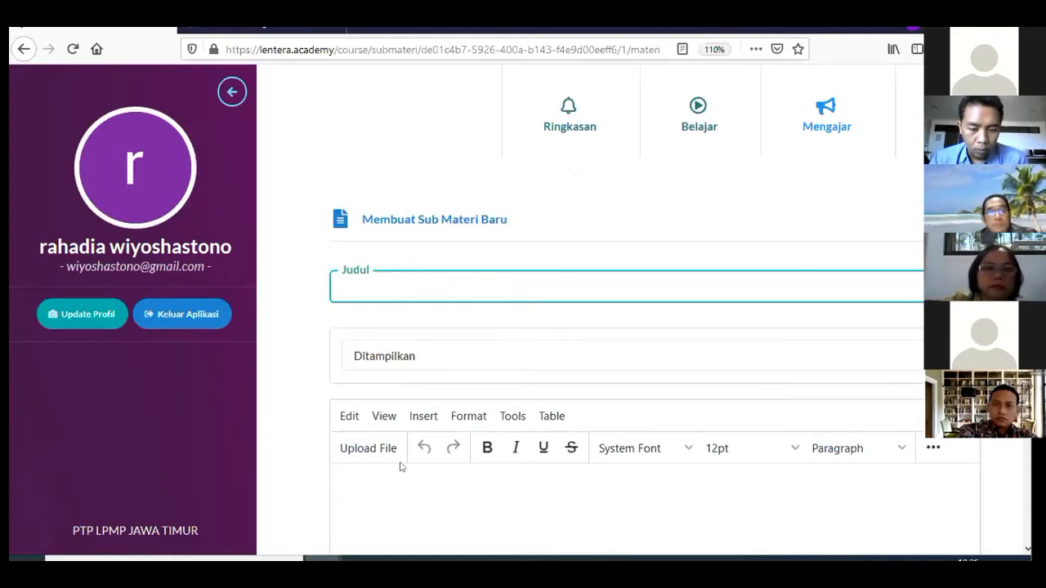
click(507, 559)
scroll(487, 362, up, 10)
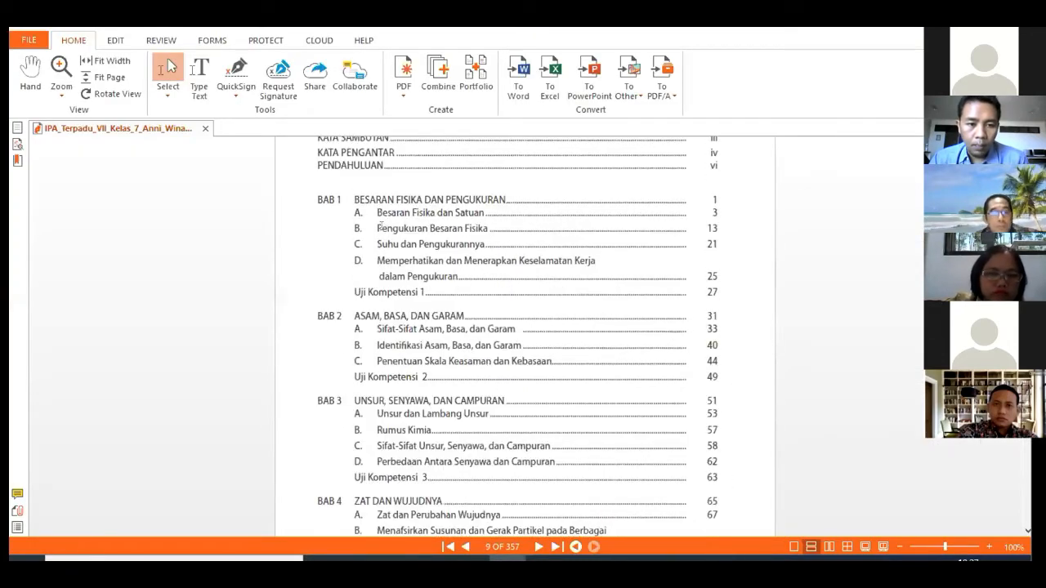
Copy 'Besaran Fisika dan Satuan' from the textbook contents and paste it as the sub-material title
double_click(384, 212)
drag(400, 206, 482, 213)
key(ctrl+c)
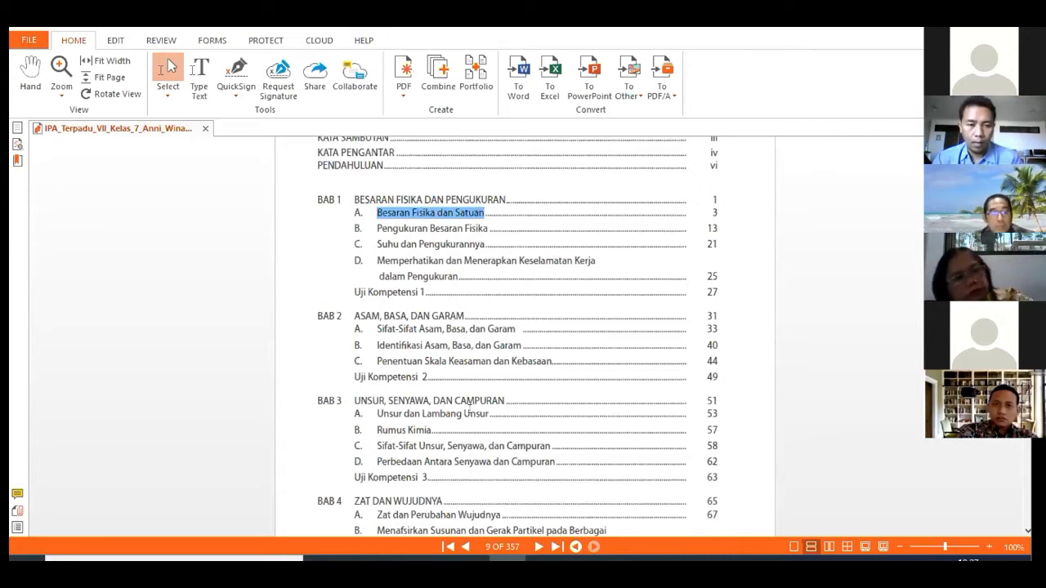
mouse_move(323, 560)
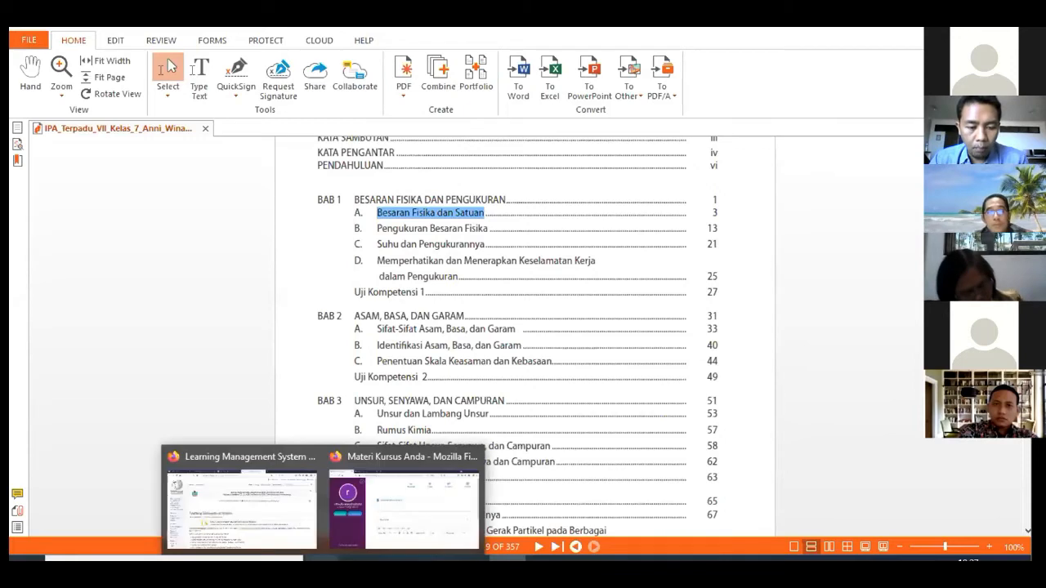
click(365, 535)
key(ctrl+v)
scroll(410, 290, down, 2)
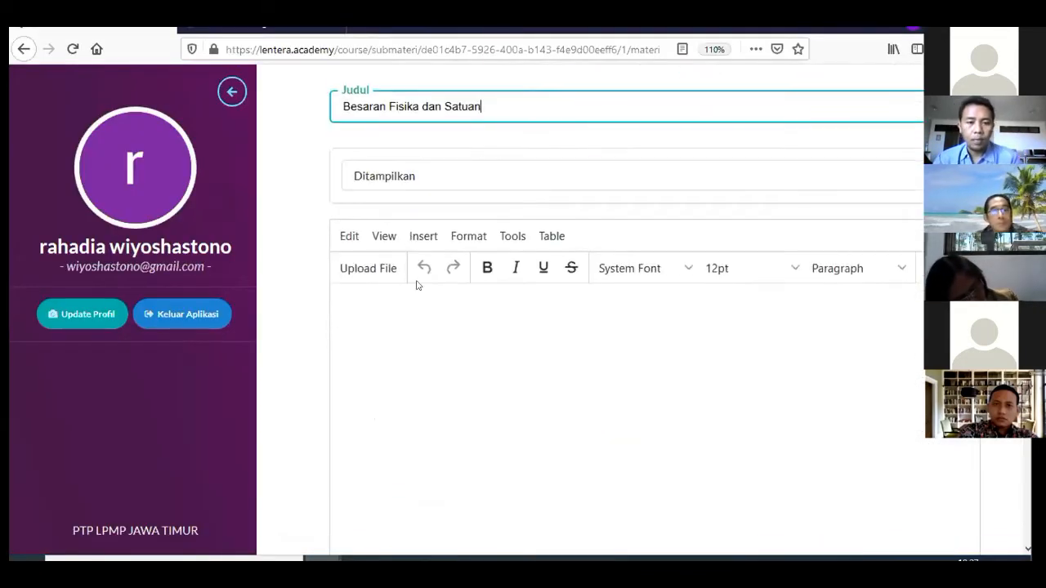
click(413, 173)
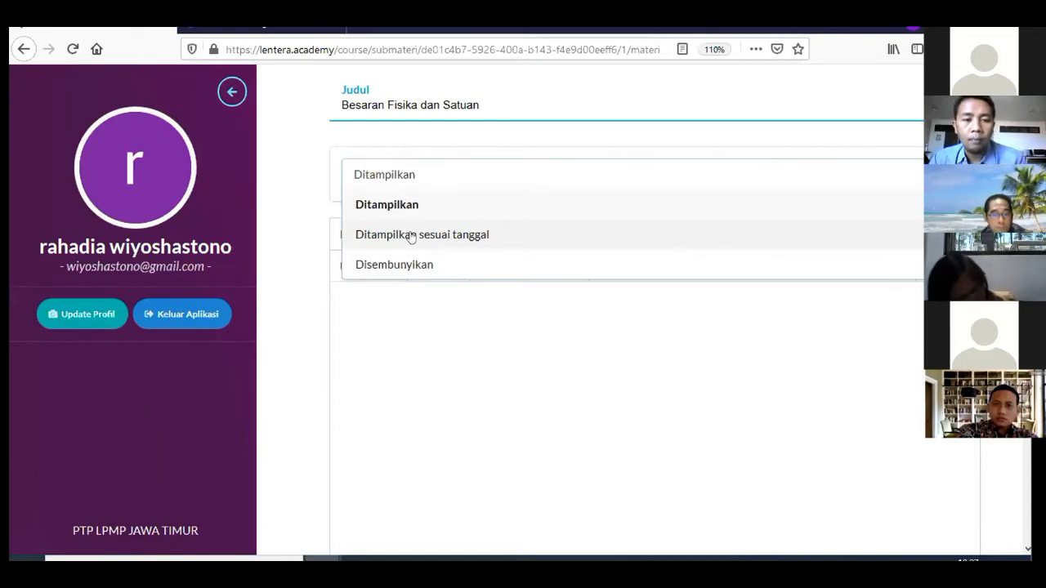
click(409, 237)
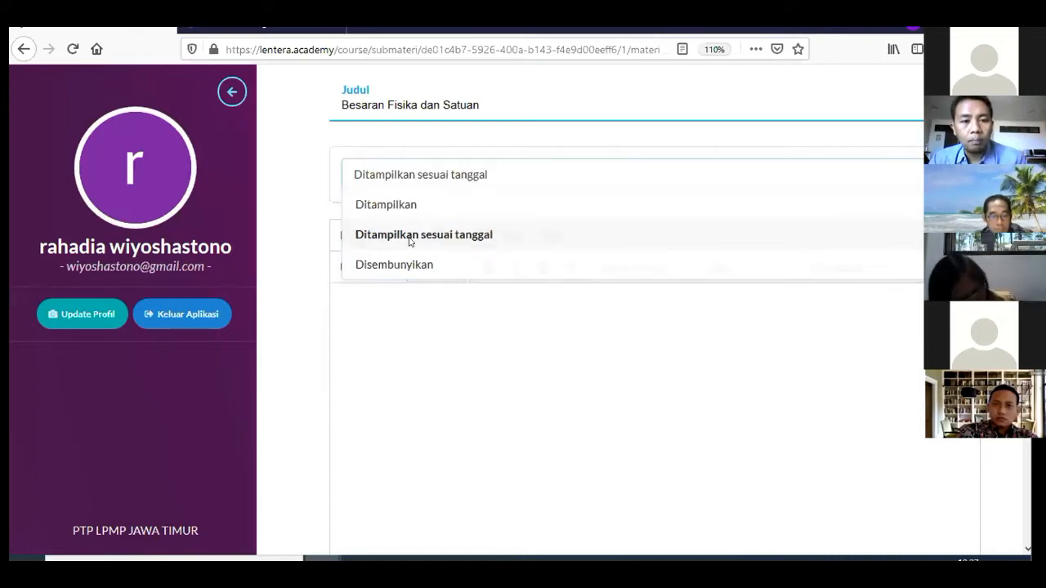
click(412, 237)
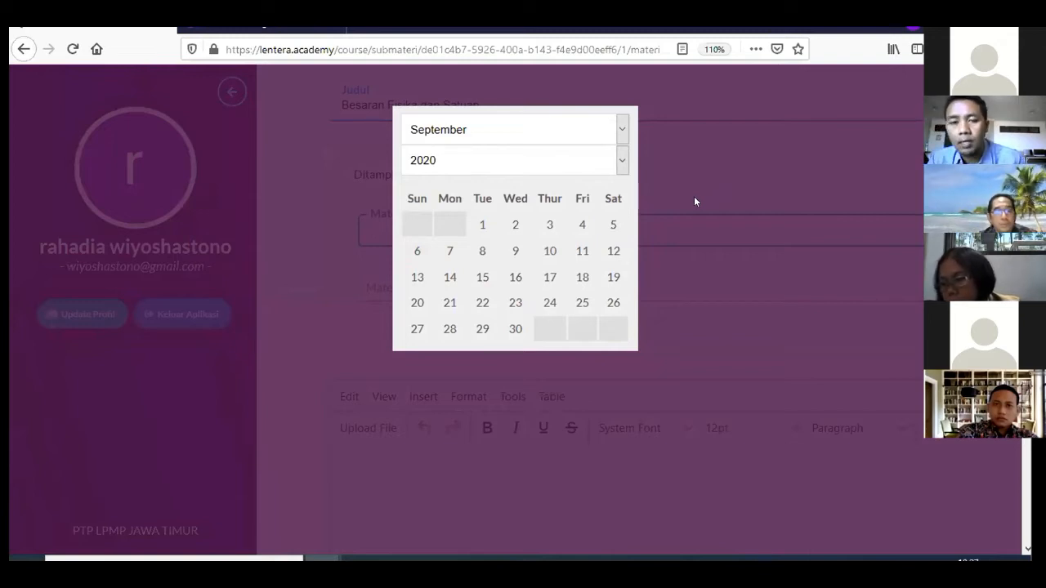
click(694, 196)
click(456, 181)
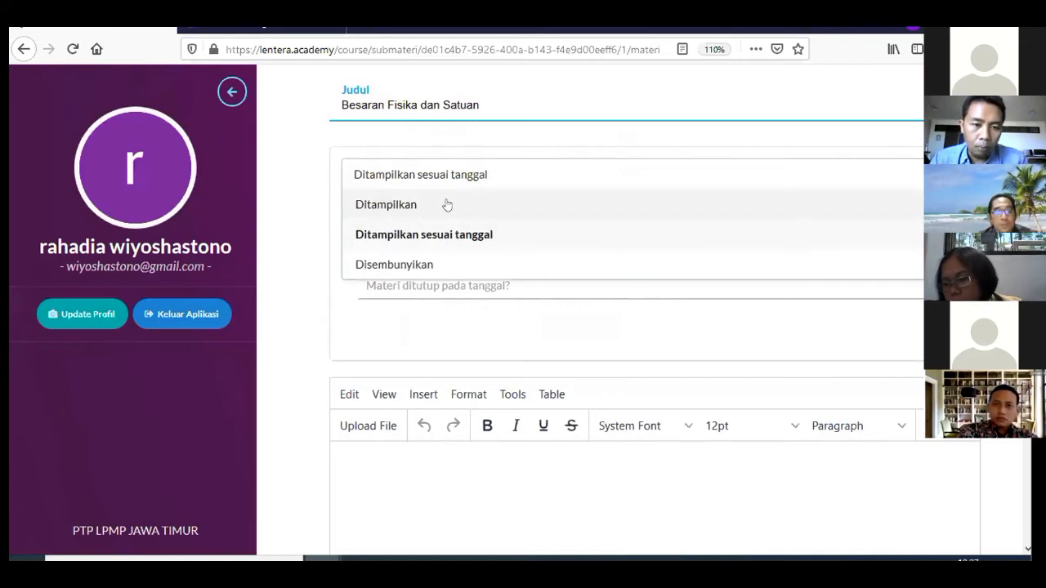
click(447, 204)
scroll(447, 205, down, 2)
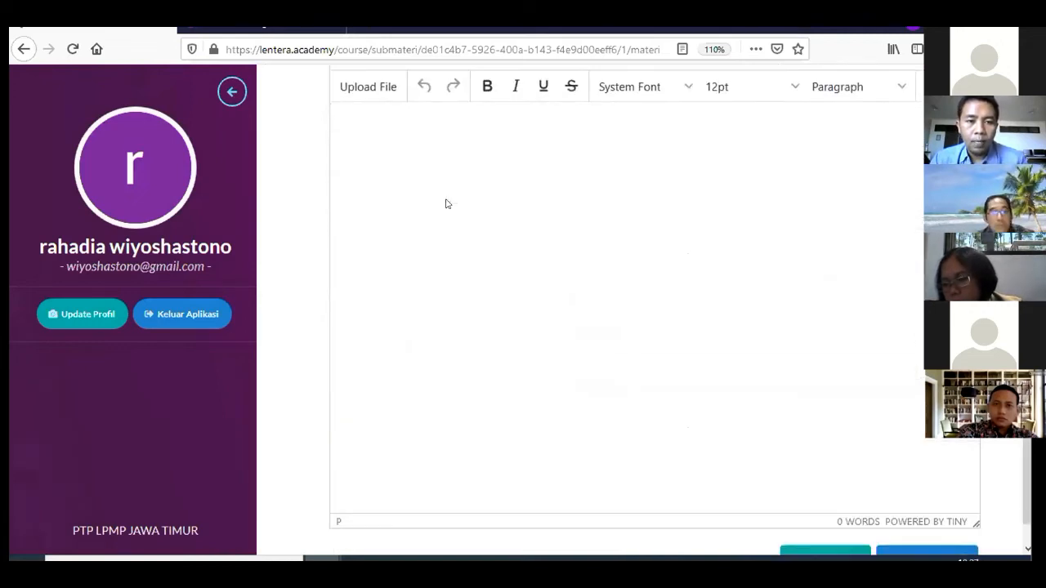
scroll(445, 206, up, 2)
click(445, 299)
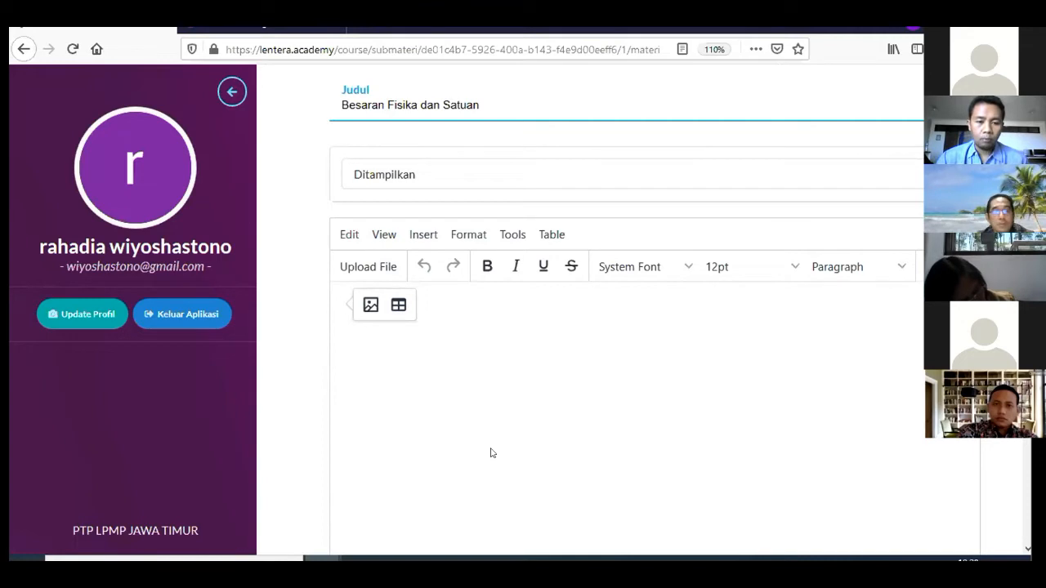
scroll(727, 401, down, 2)
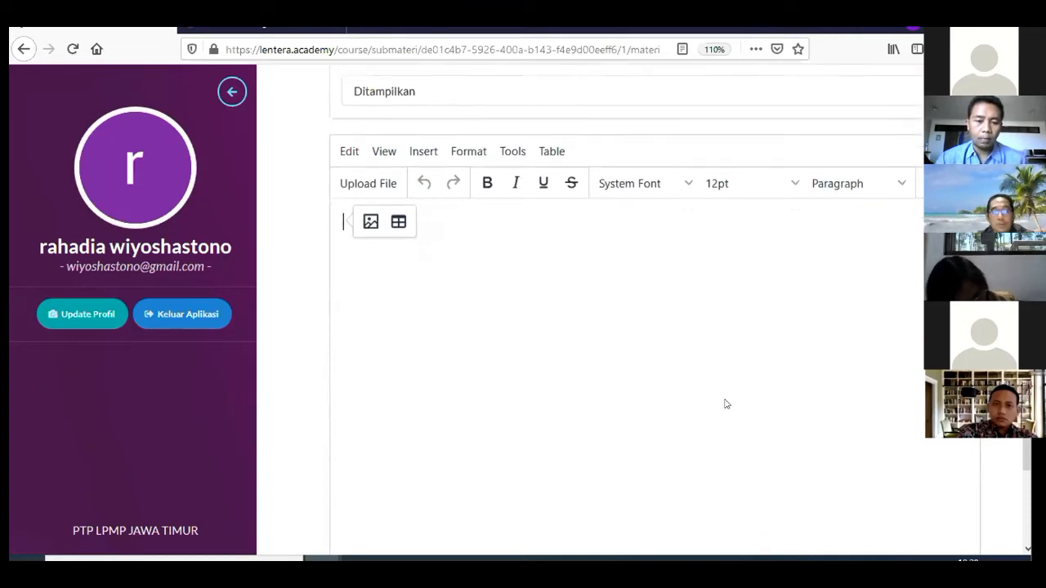
mouse_move(507, 558)
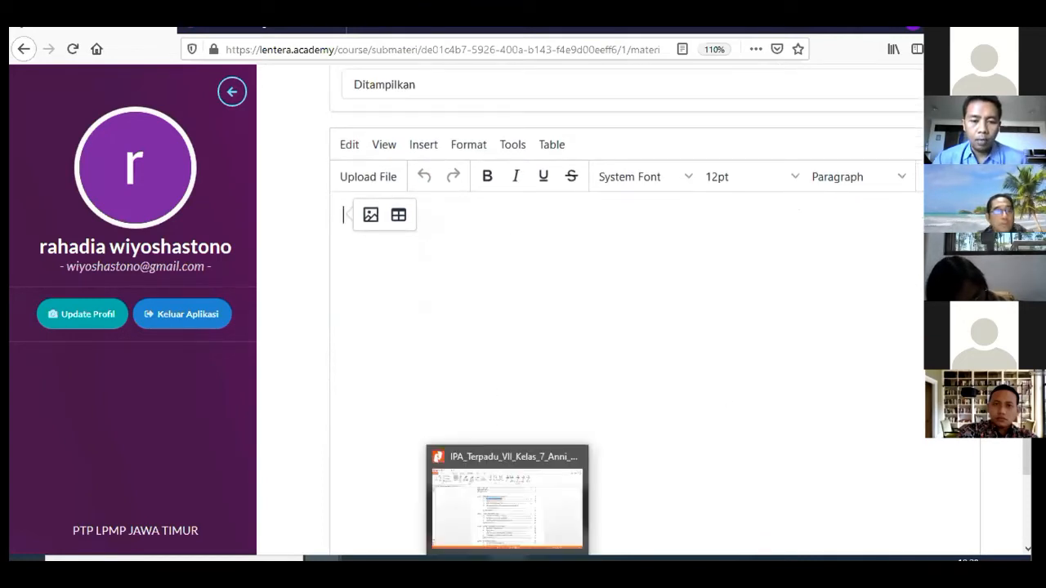
Copy the page-14 subheading 'Pengertian Besaran Fisika, Besaran Pokok, dan Besaran Turunan' into the content editor
click(506, 490)
scroll(555, 275, down, 20)
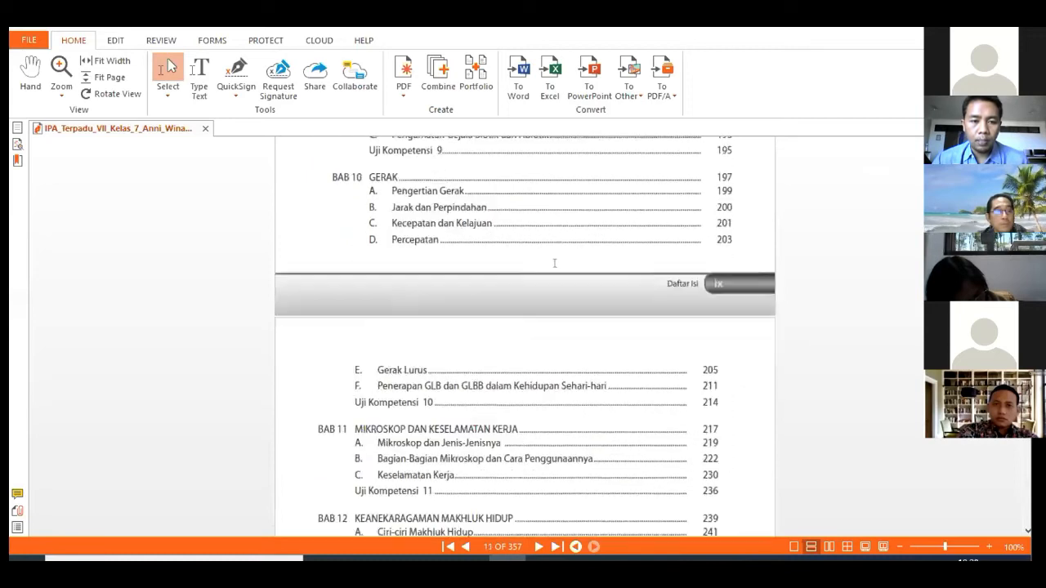
scroll(548, 261, down, 20)
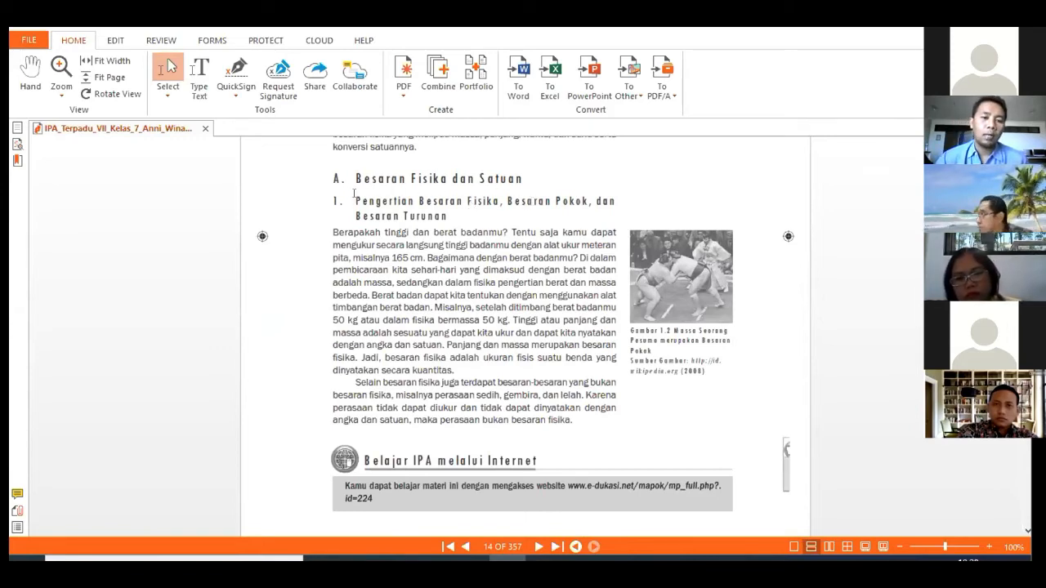
drag(354, 194, 451, 215)
key(ctrl+c)
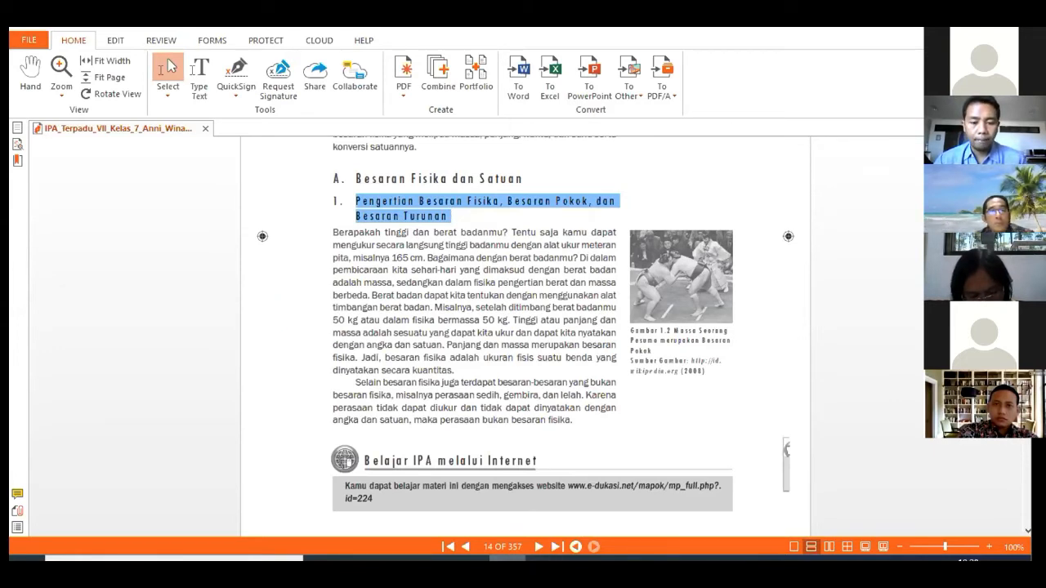
click(507, 560)
click(500, 278)
key(ctrl+v)
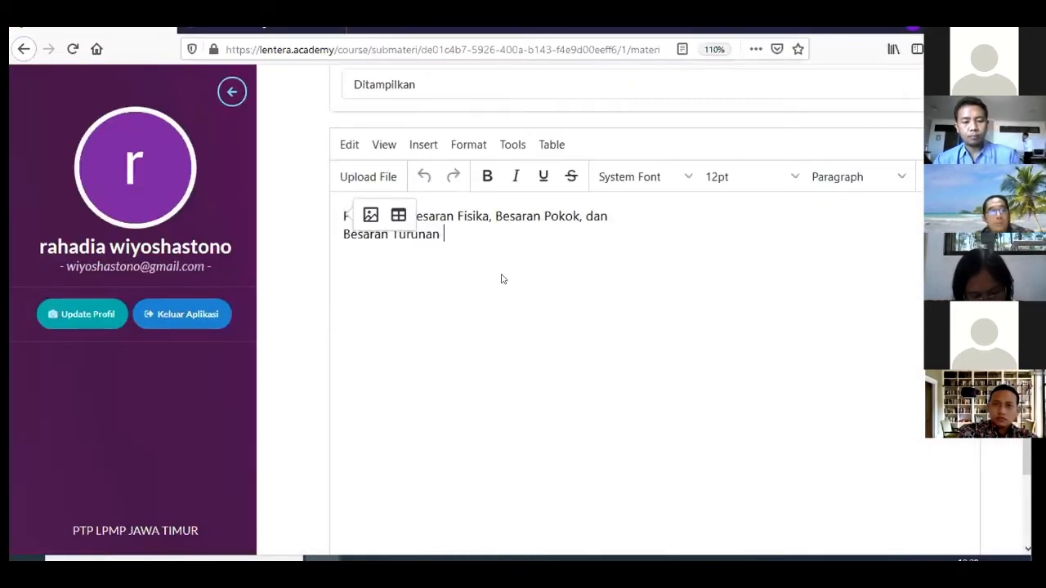
Join the pasted subheading's two lines into one and select it
click(609, 216)
key(Delete)
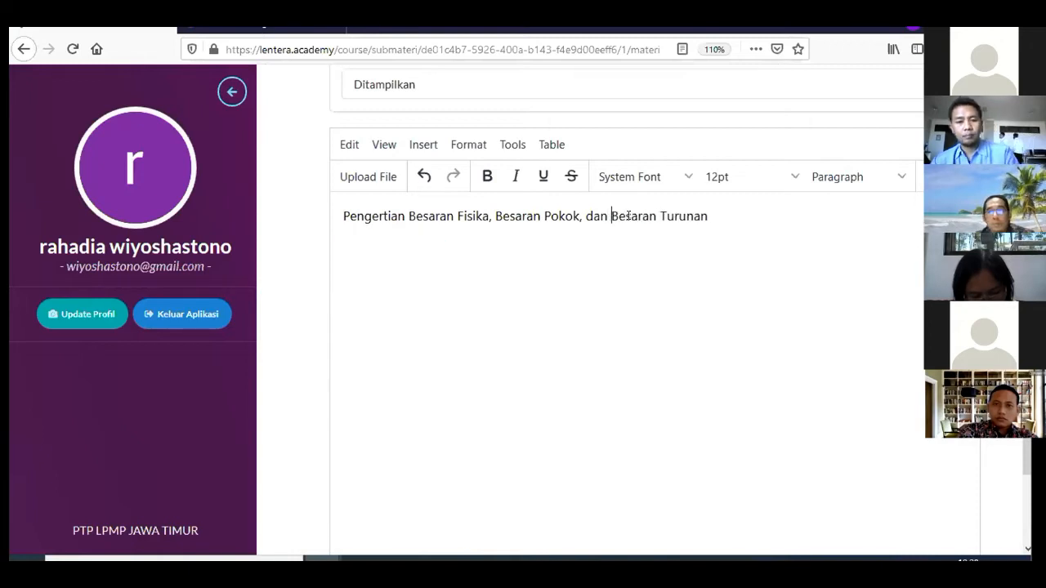
click(726, 209)
drag(727, 209, 330, 194)
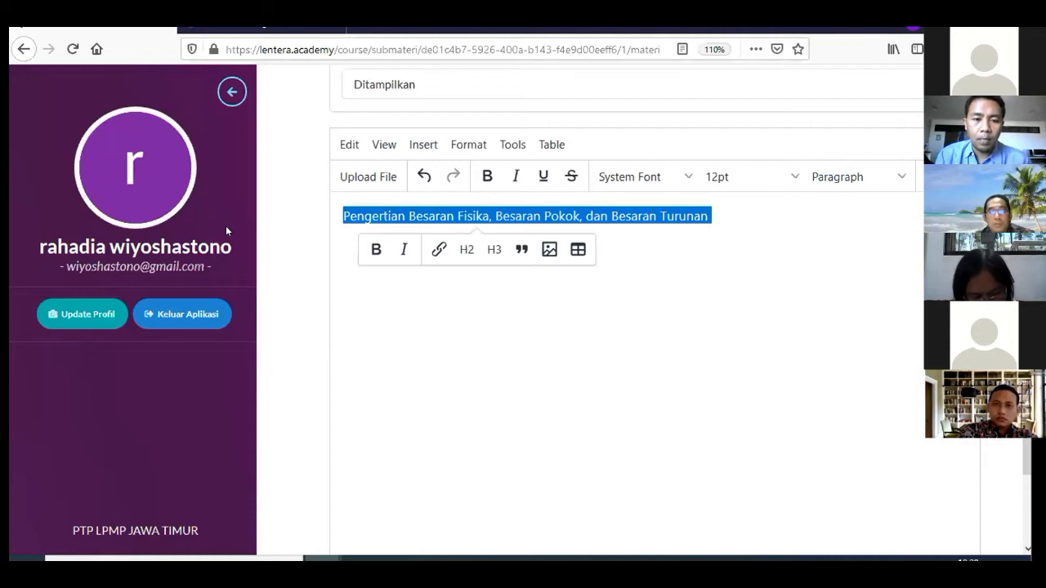
Format the subheading as Heading 1 and add an empty paragraph below it
click(472, 147)
click(472, 147)
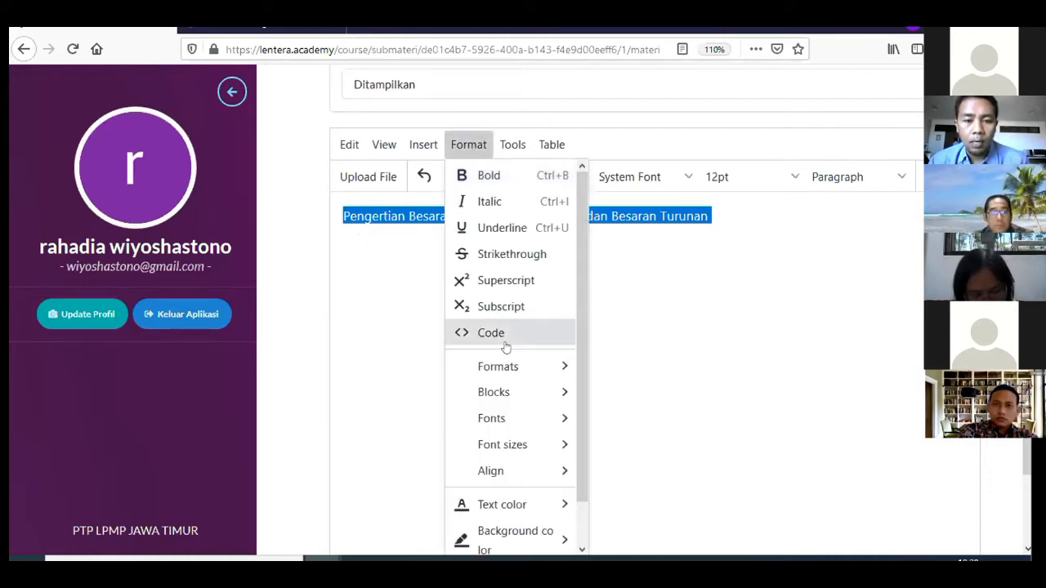
mouse_move(542, 367)
mouse_move(614, 370)
click(711, 375)
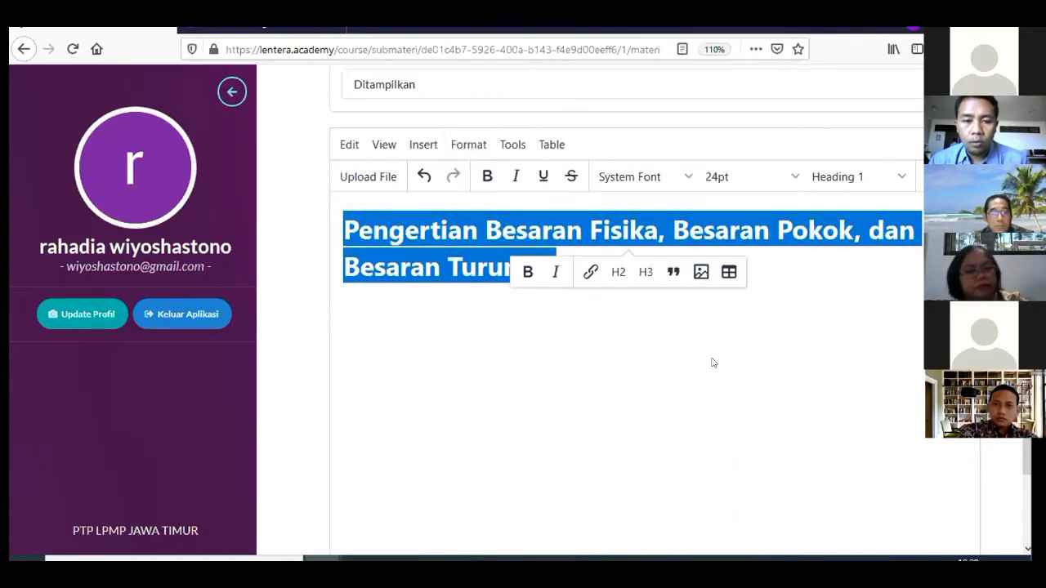
click(642, 315)
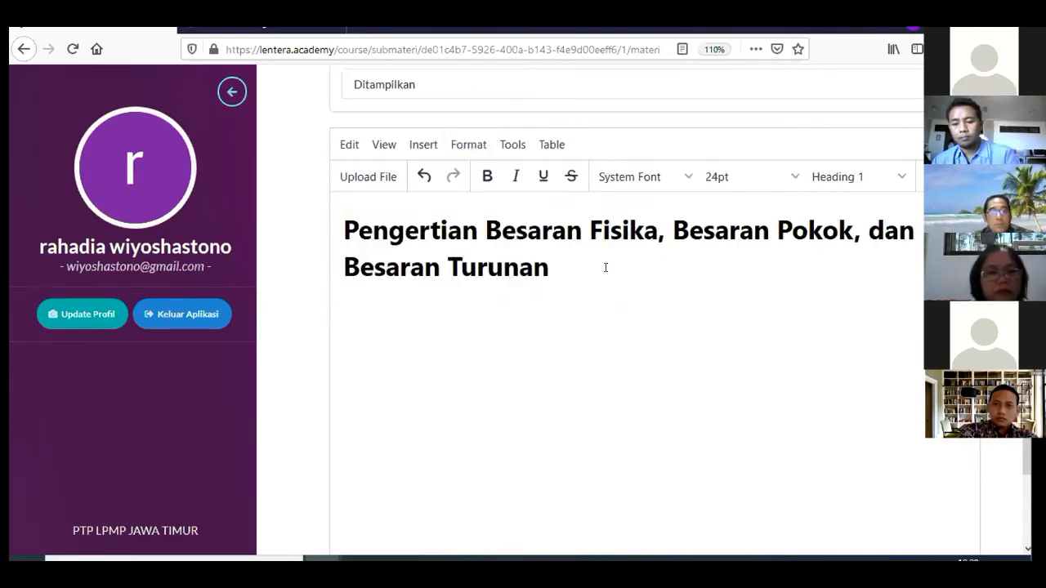
key(Return)
Bring the textbook PDF back to the front
click(508, 561)
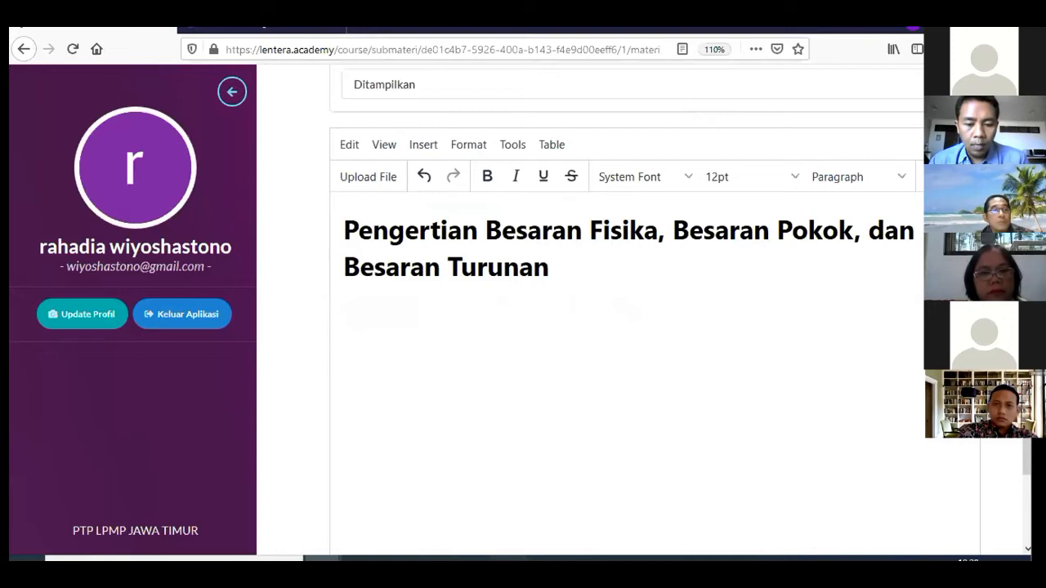
scroll(447, 268, down, 2)
scroll(445, 266, up, 1)
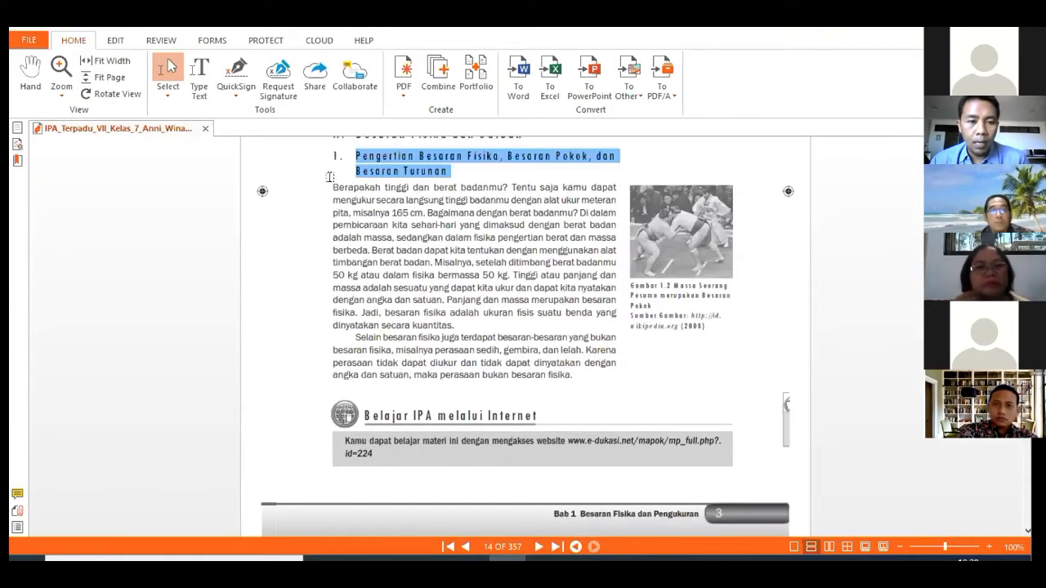
Copy the two body paragraphs under Pengertian Besaran Fisika and return to the course editor
drag(331, 180, 570, 378)
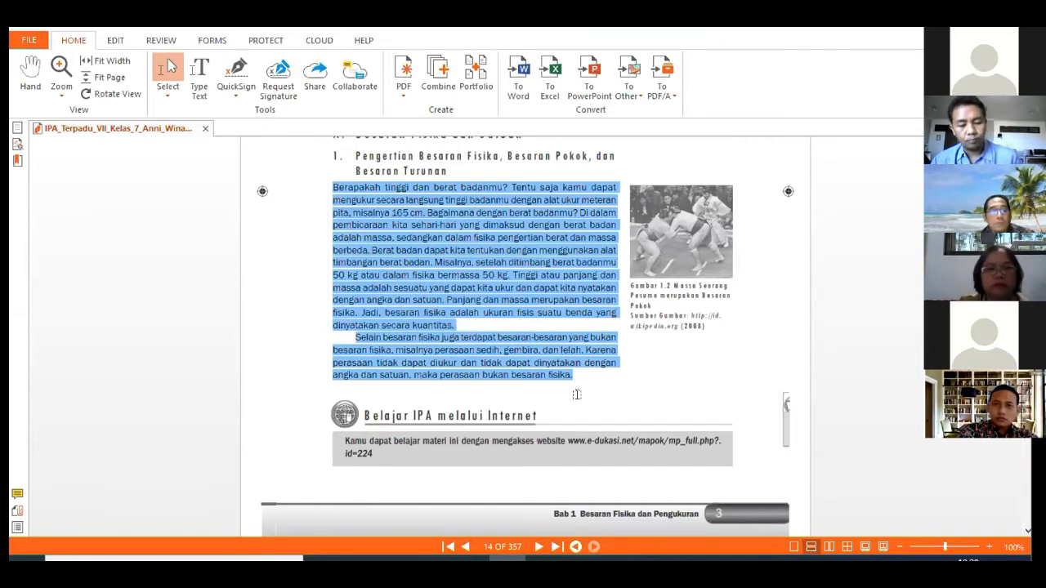
right_click(513, 275)
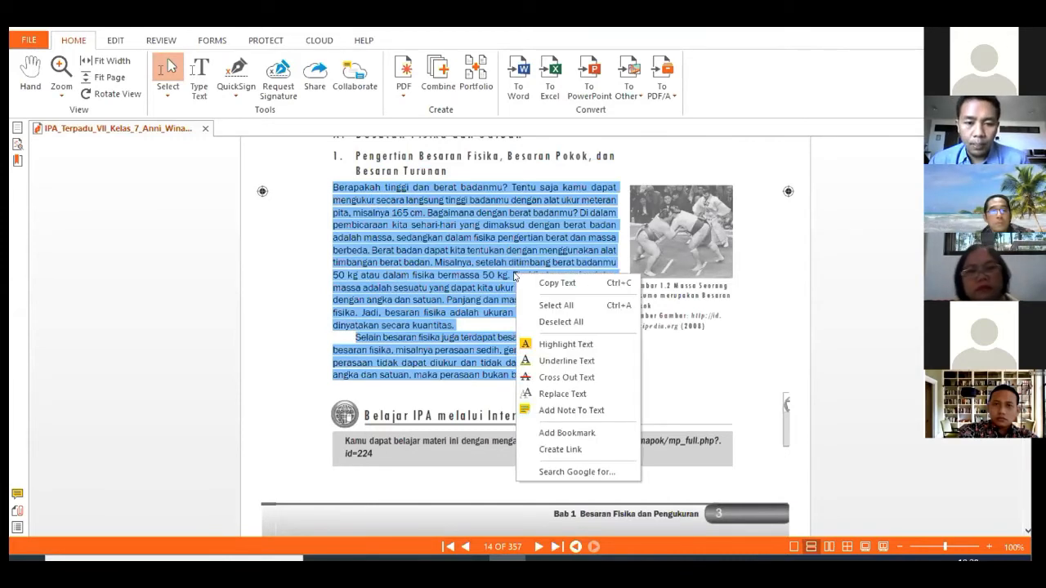
click(523, 280)
mouse_move(324, 559)
click(412, 502)
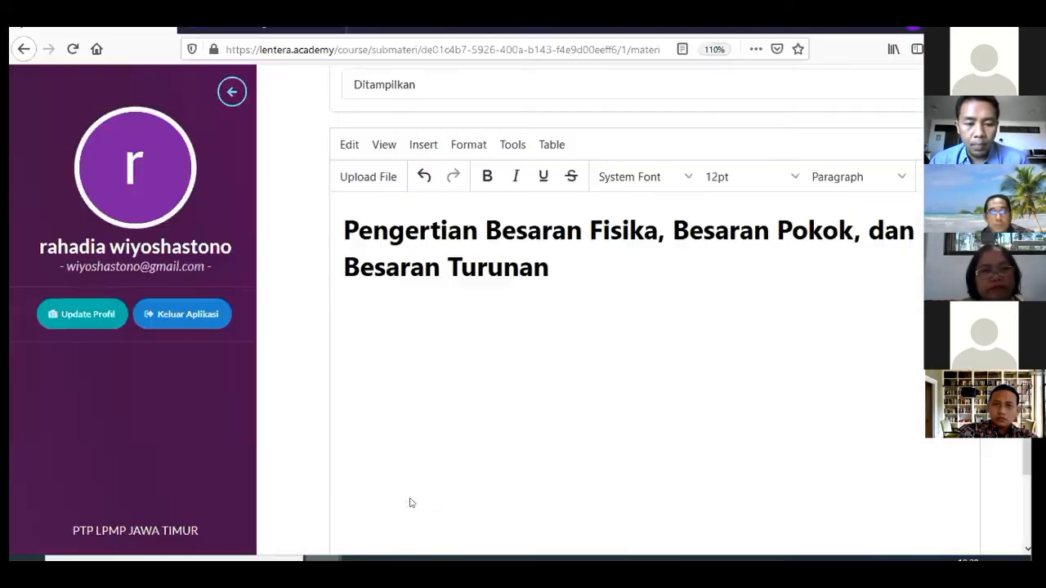
Paste the two textbook paragraphs below the Heading 1 subheading
right_click(401, 297)
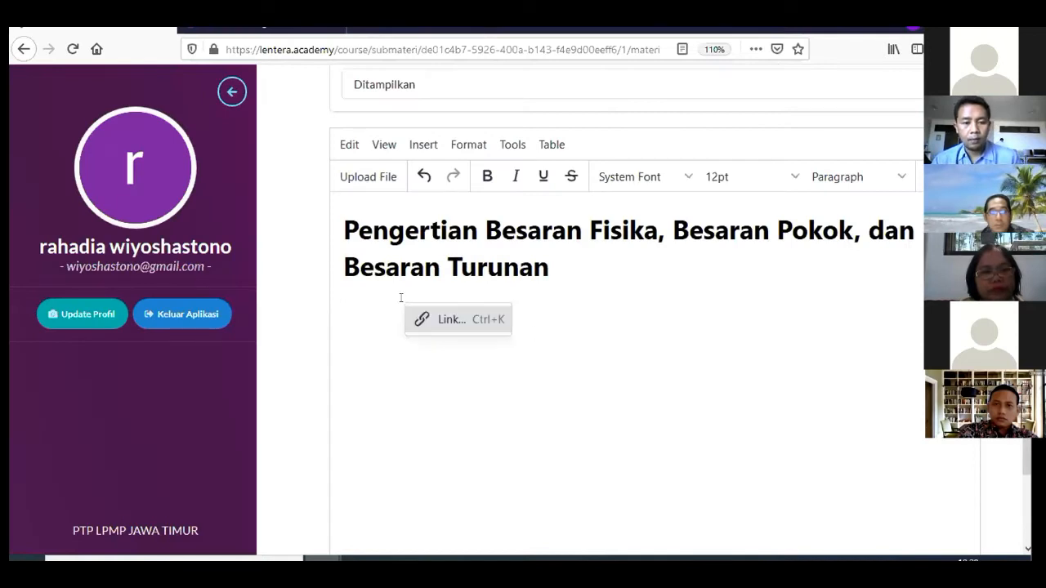
click(347, 312)
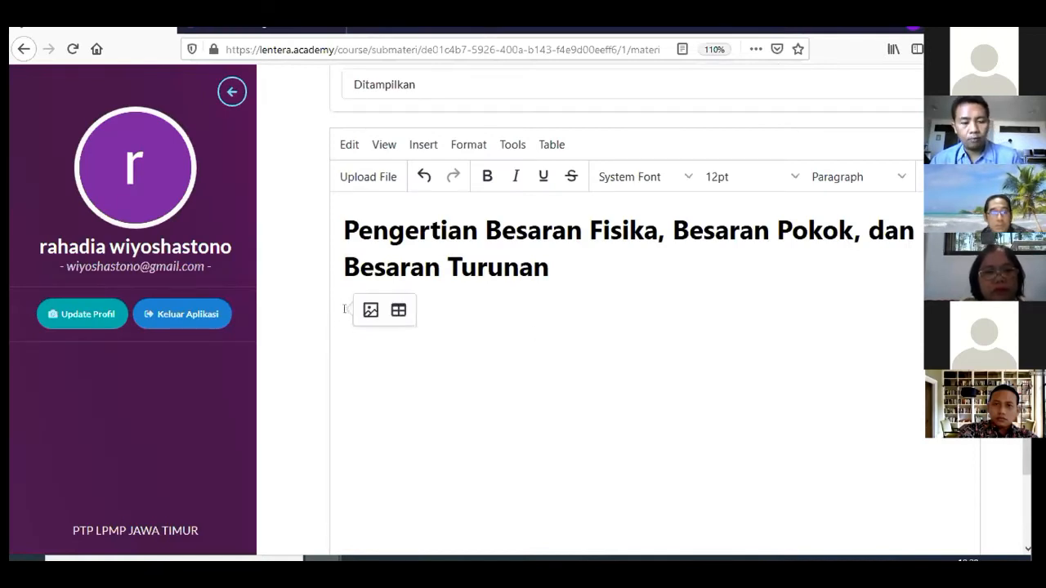
key(ctrl+v)
scroll(703, 248, down, 2)
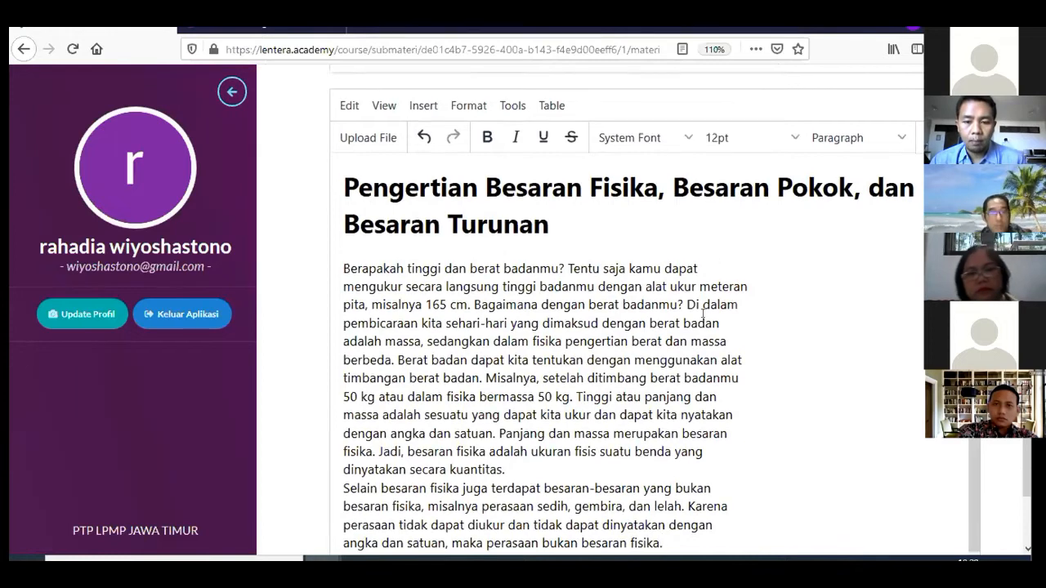
Clear the PDF formatting from the pasted paragraphs and add an empty paragraph after them
drag(341, 181, 666, 466)
scroll(589, 253, up, 8)
scroll(490, 318, down, 2)
click(473, 296)
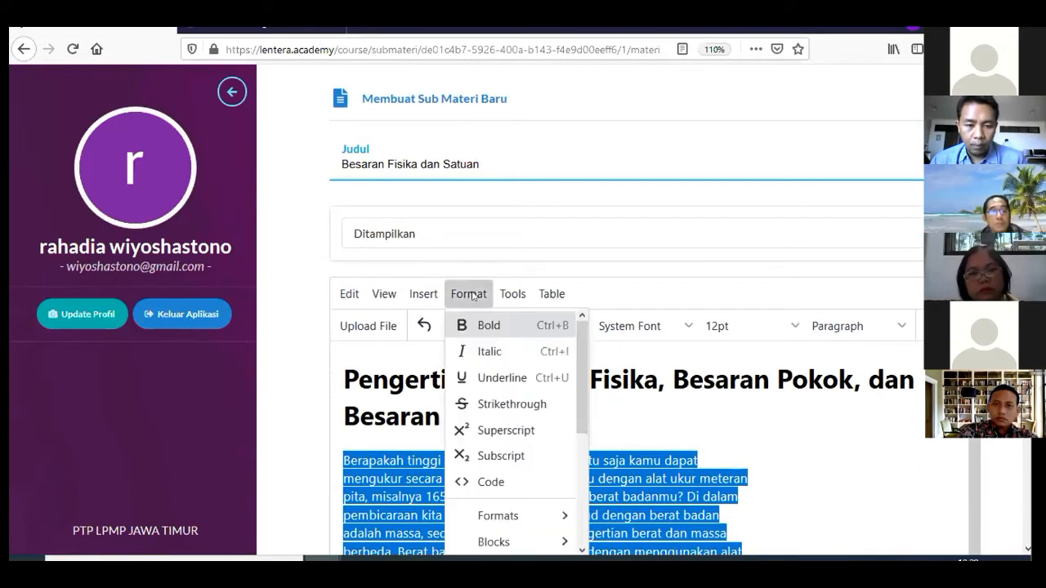
scroll(491, 400, down, 3)
mouse_move(513, 455)
scroll(512, 455, down, 5)
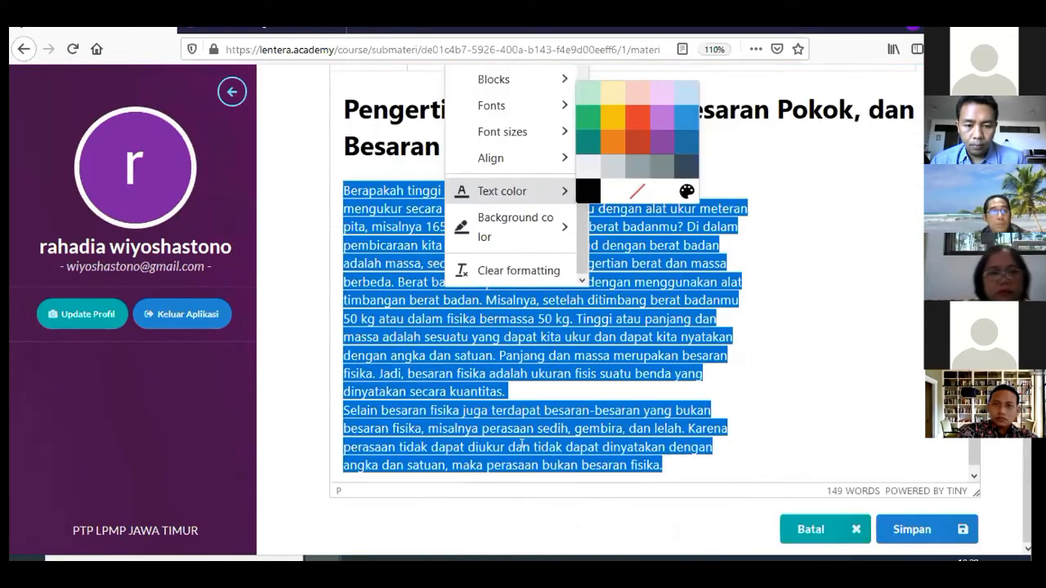
click(522, 266)
click(679, 283)
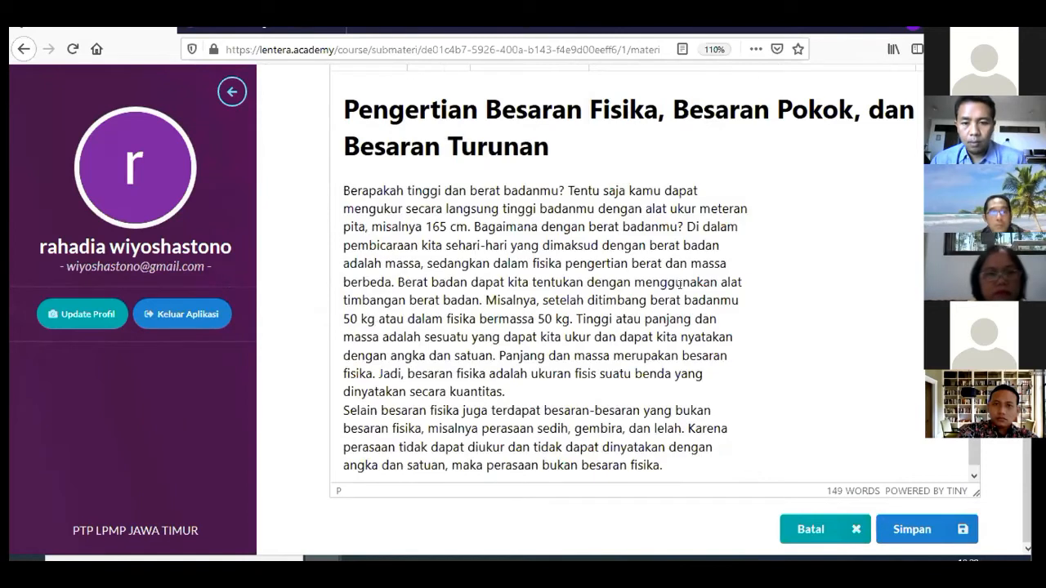
click(753, 375)
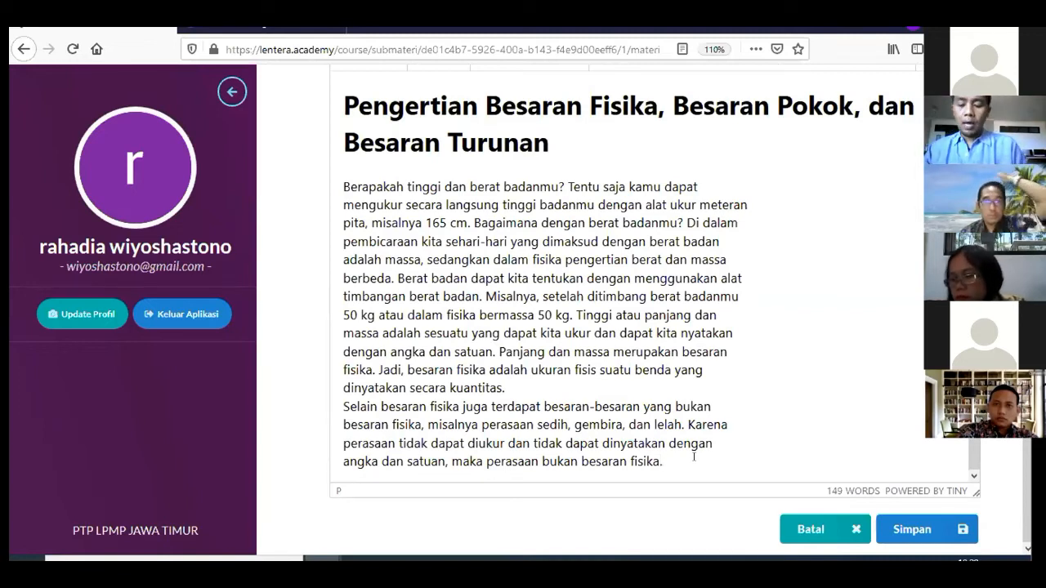
key(Return)
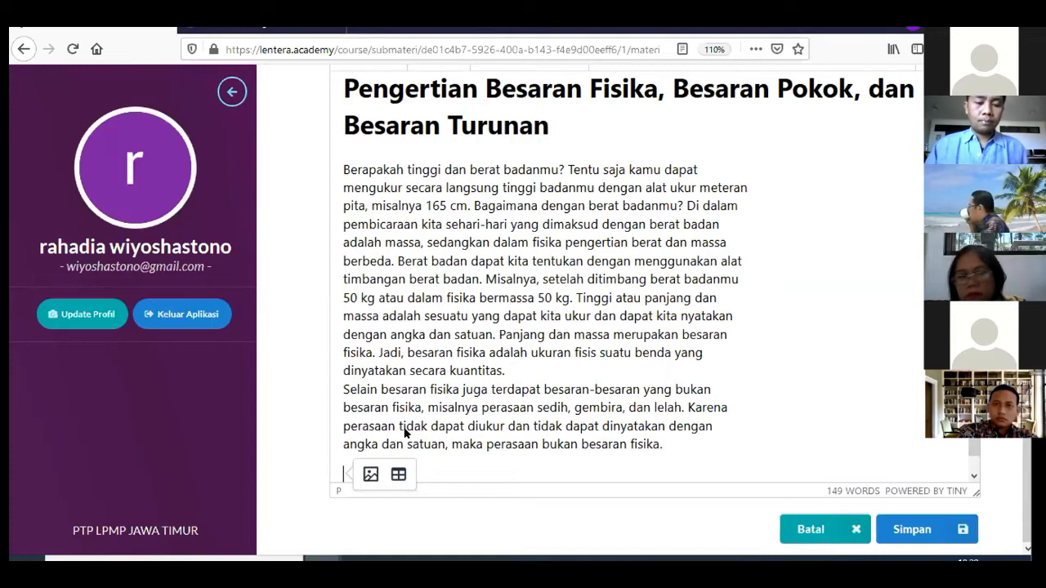
Open a new private browsing tab from the course page window
click(325, 560)
click(363, 505)
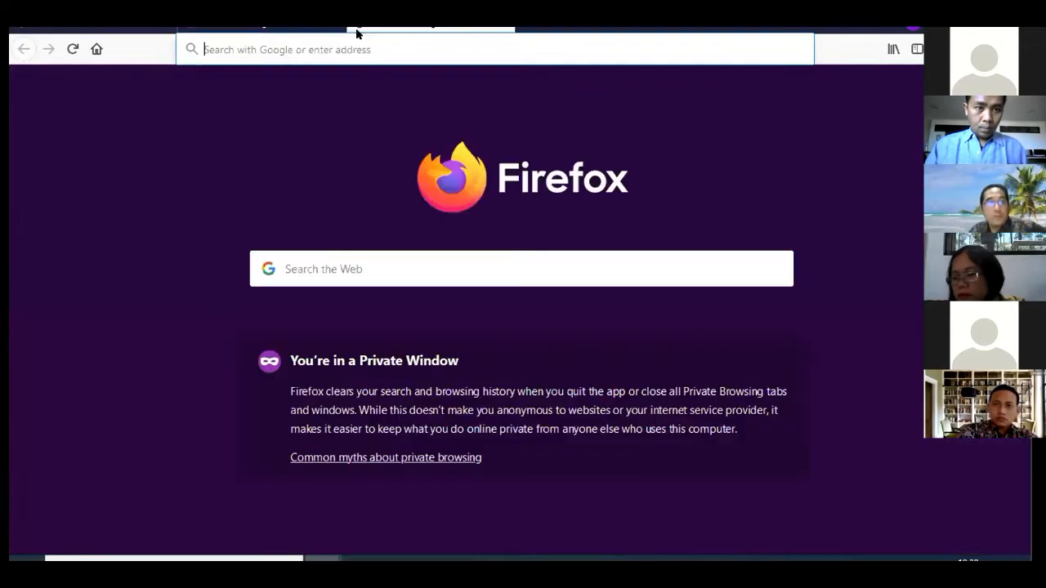
click(360, 30)
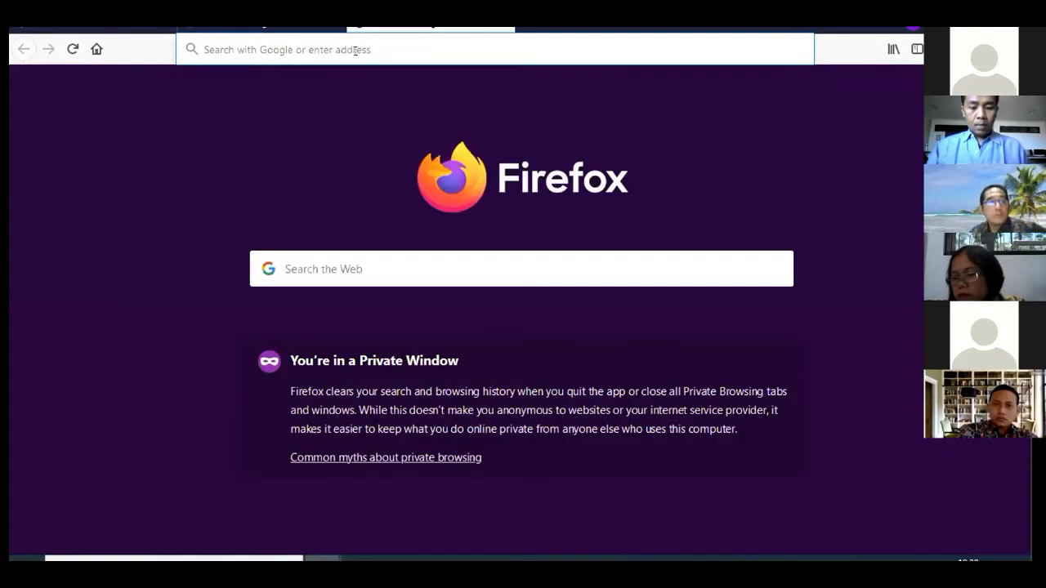
Go to youtube.com and search 'besaran fisika besaran pokok dan besaran turunan'
text(you)
click(395, 82)
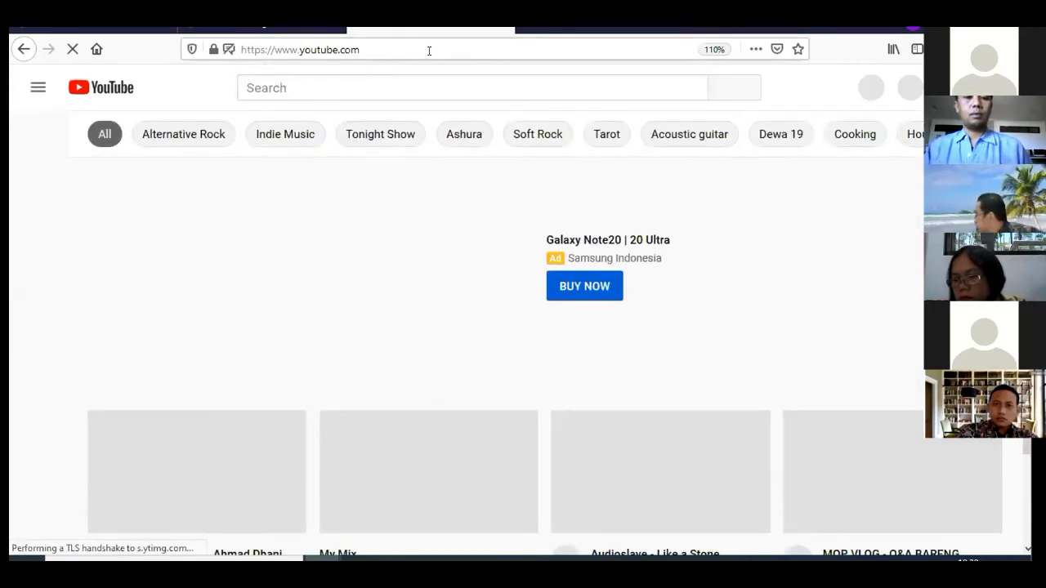
click(425, 49)
click(417, 76)
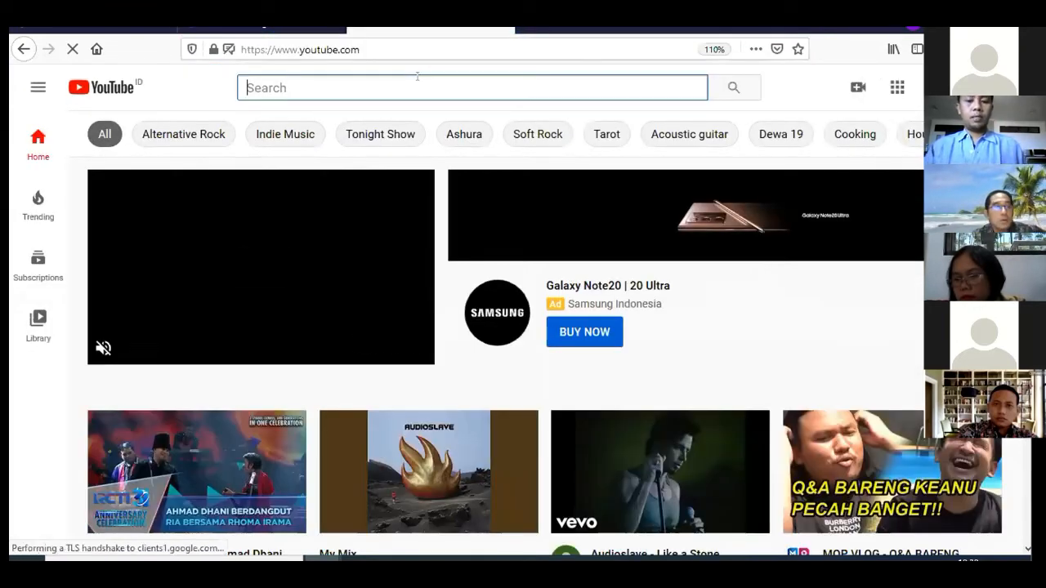
text(besaran)
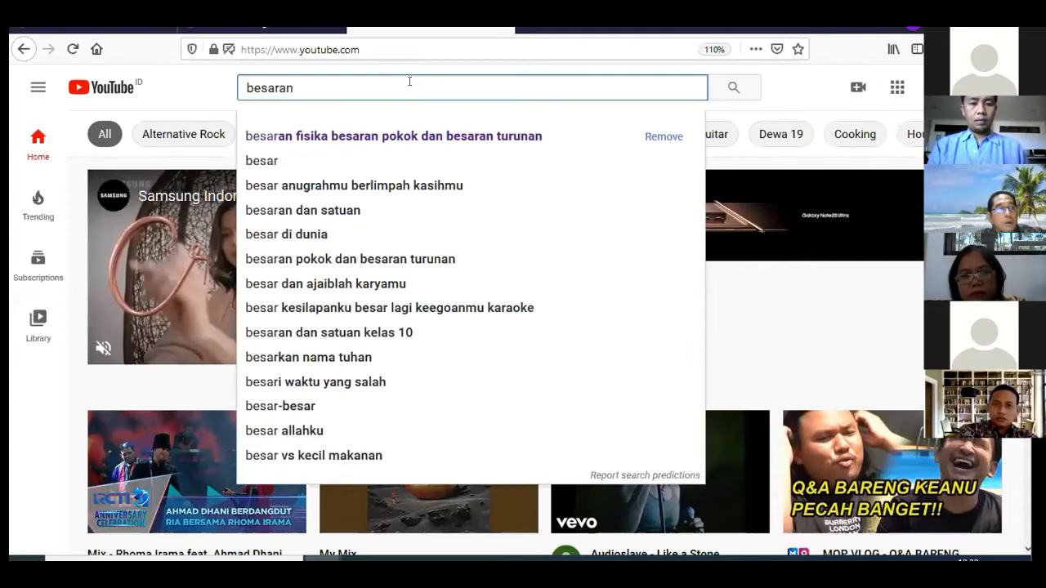
click(415, 143)
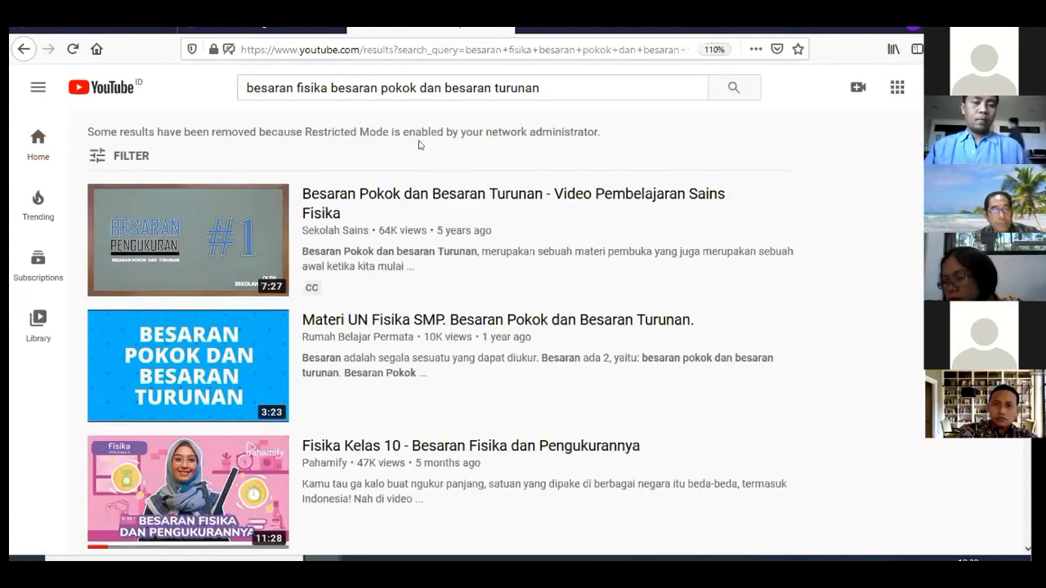
Open Sekolah Sains' 7:27 video 'Besaran Pokok dan Besaran Turunan' from the results
scroll(420, 144, down, 1)
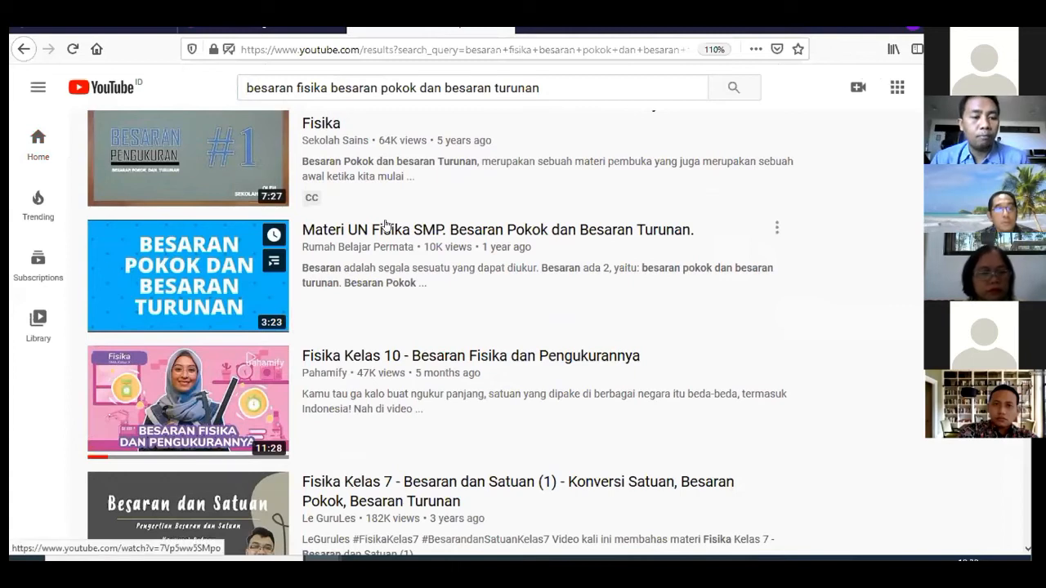
scroll(386, 224, down, 2)
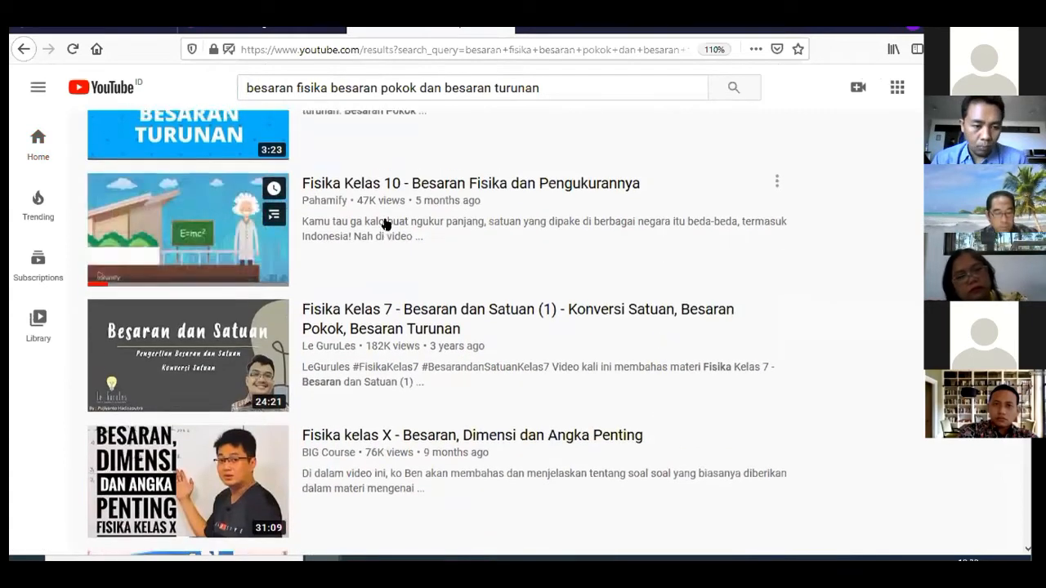
scroll(383, 220, up, 3)
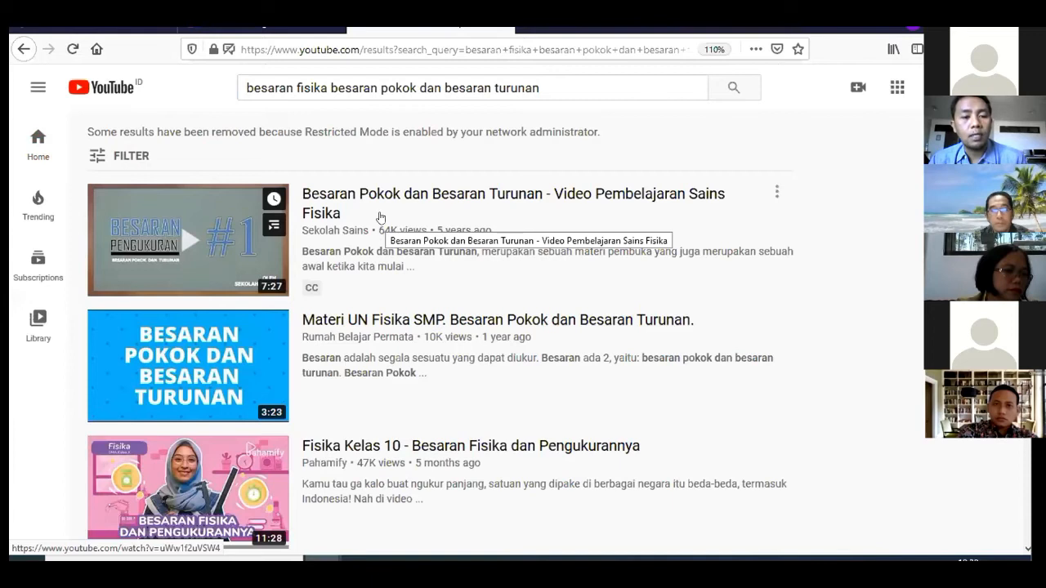
scroll(380, 217, down, 2)
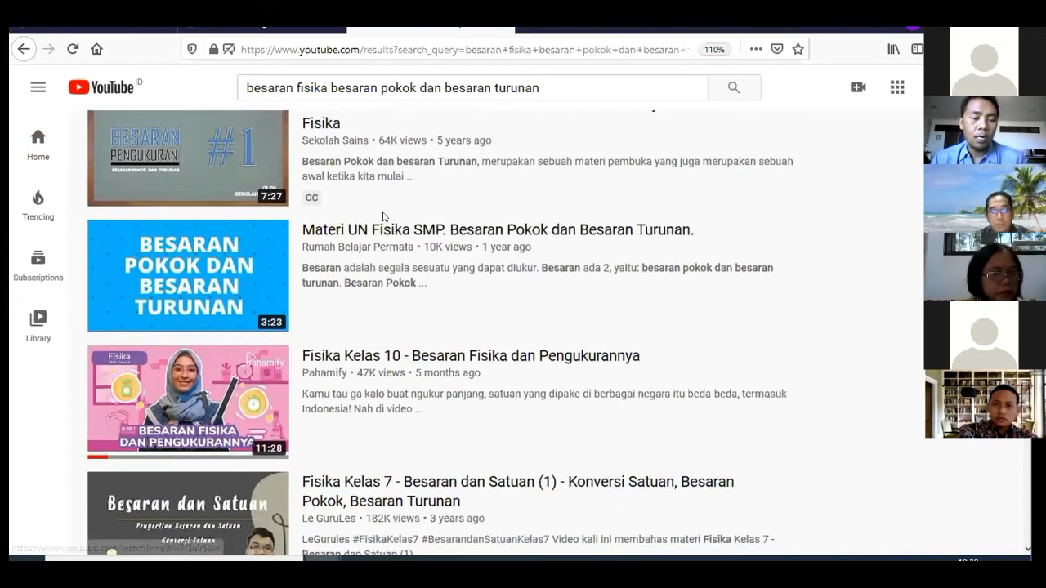
scroll(186, 289, down, 2)
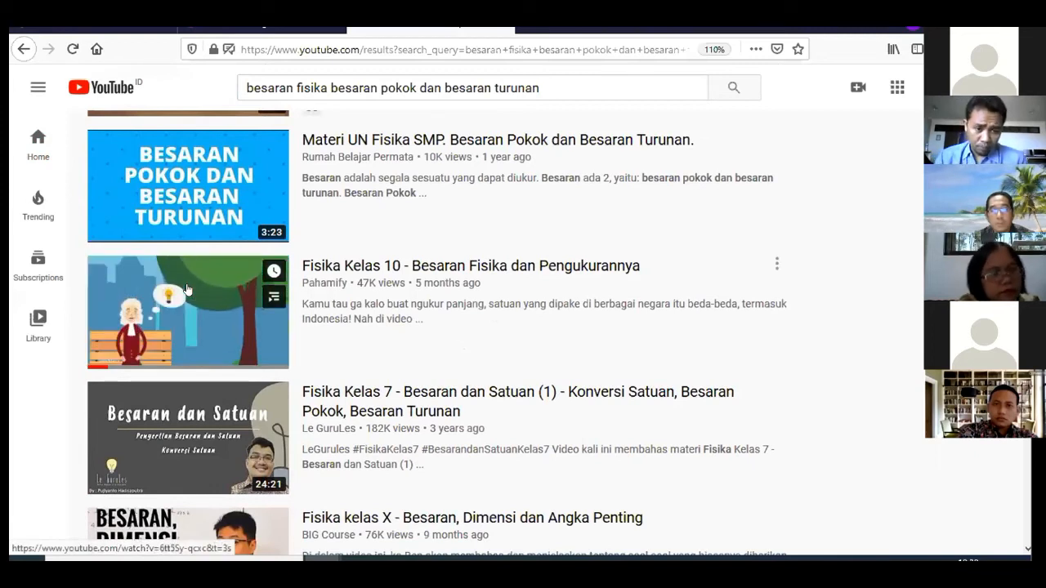
scroll(186, 289, up, 2)
scroll(186, 289, up, 2)
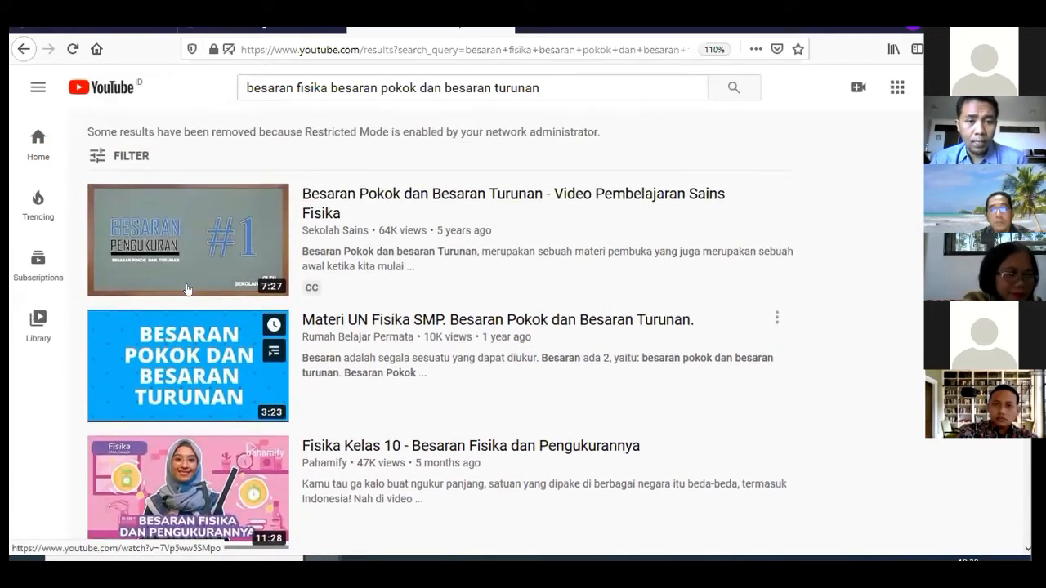
scroll(186, 288, down, 2)
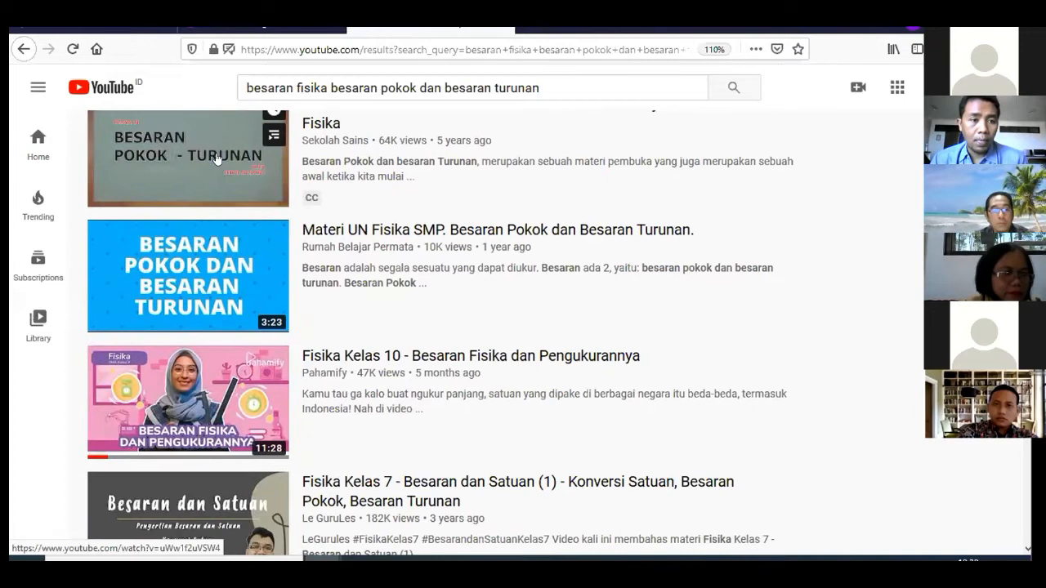
click(186, 288)
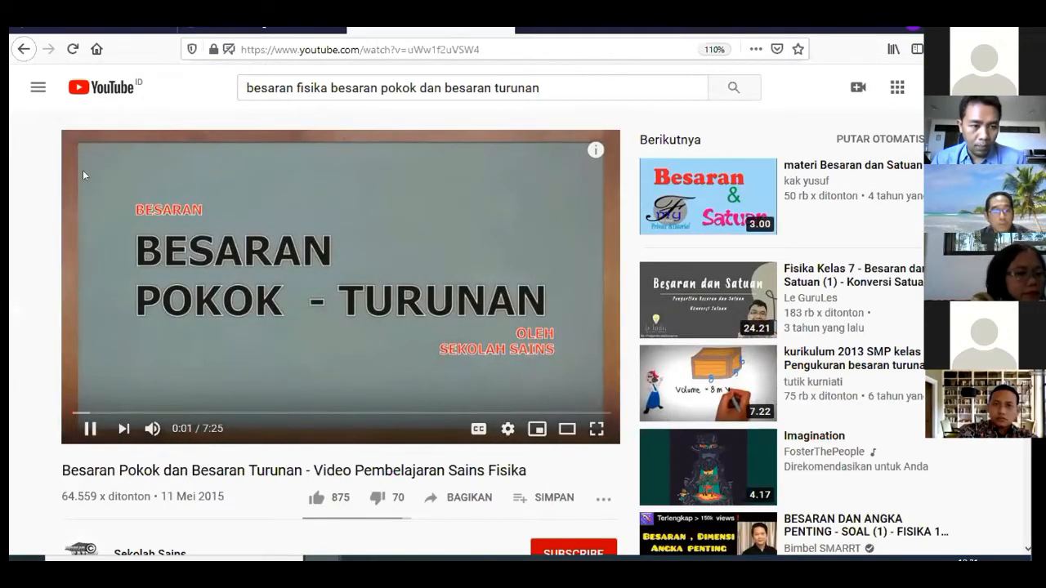
Preview the video, skipping ahead and pausing it at 0:47
click(83, 171)
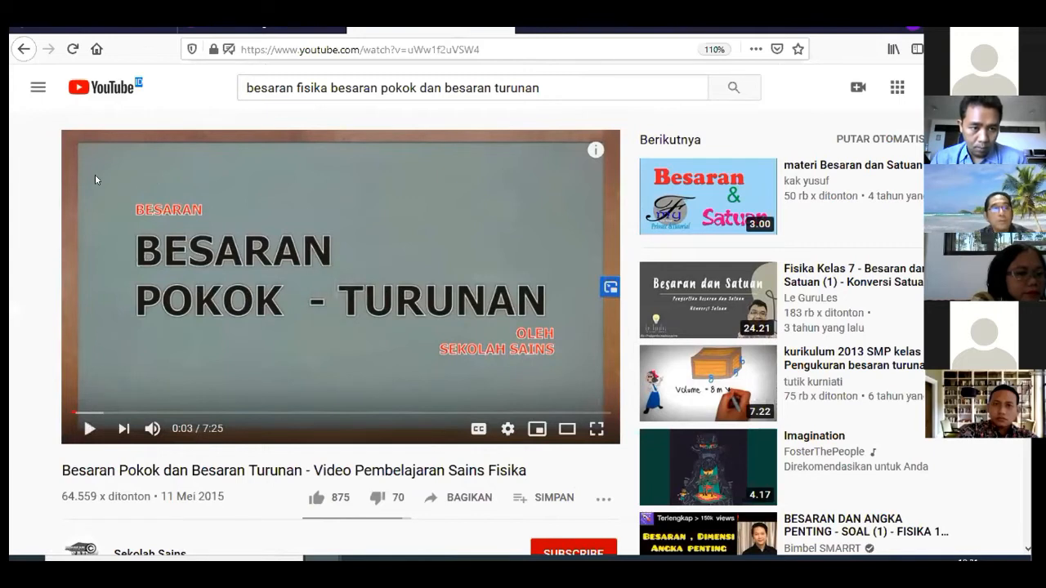
click(95, 174)
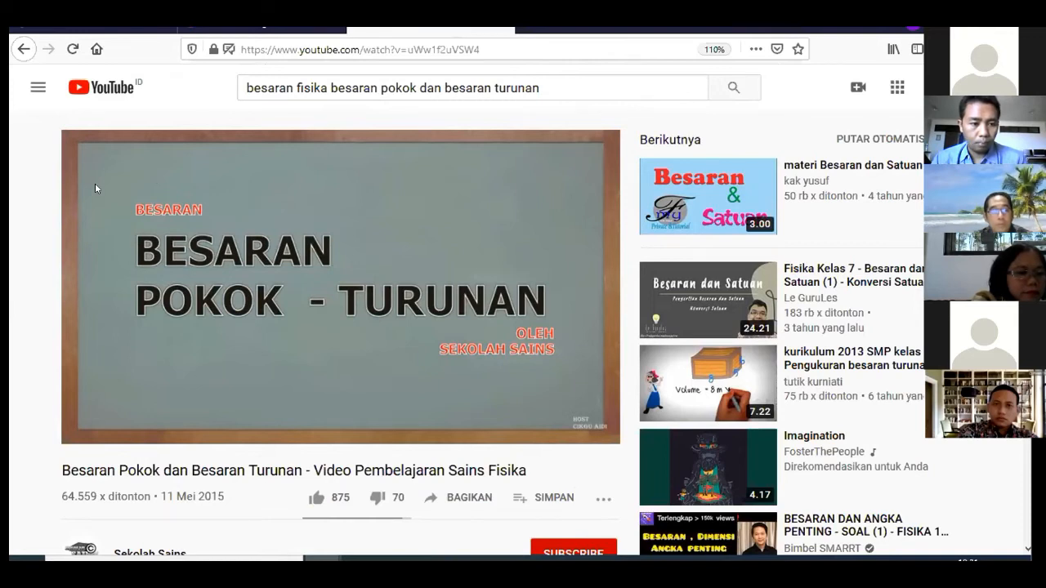
drag(102, 412, 149, 411)
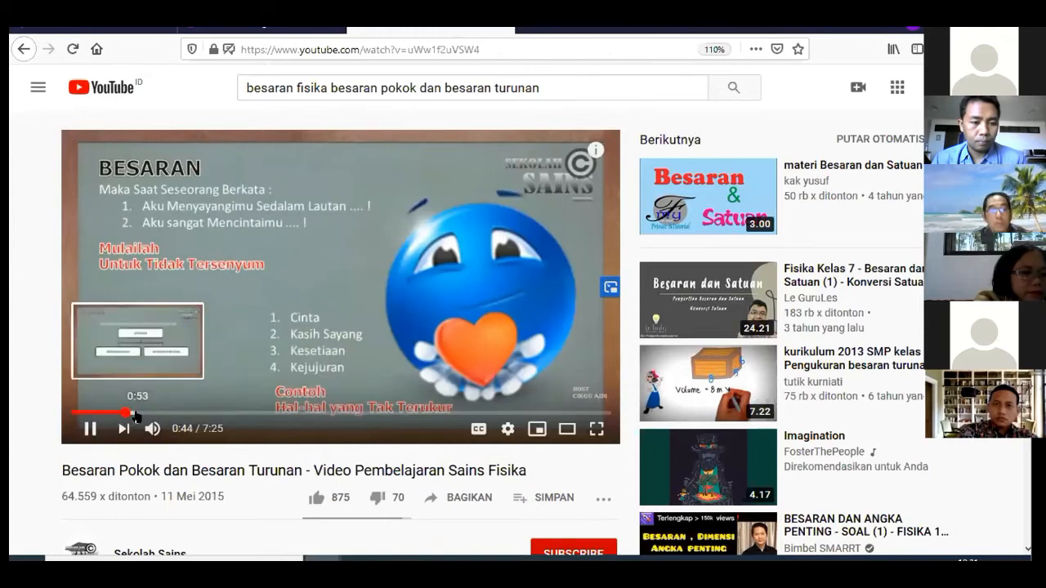
click(90, 428)
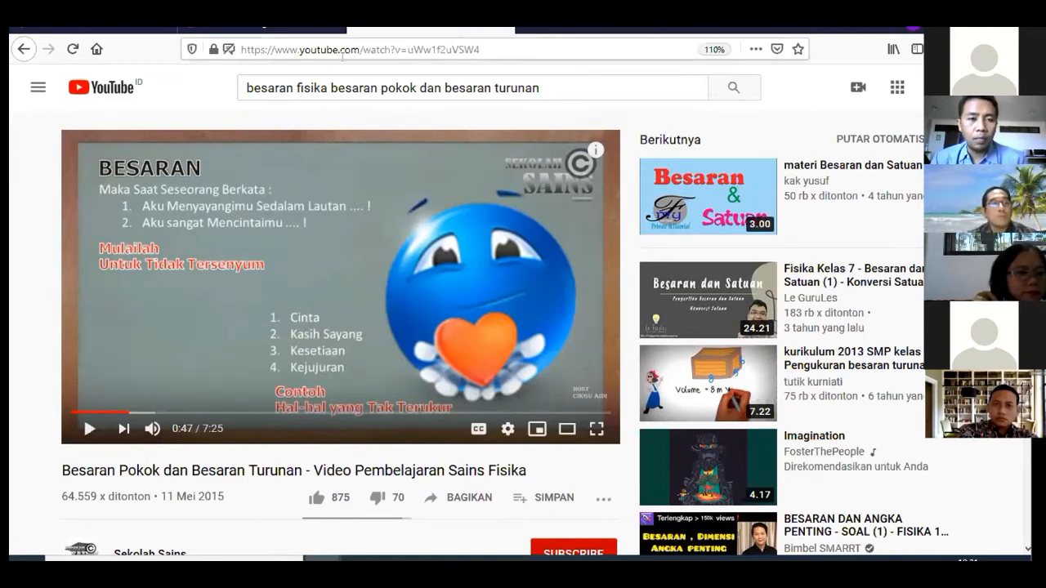
Copy the video's web address and return to the lentera.academy editor tab
click(350, 46)
right_click(351, 47)
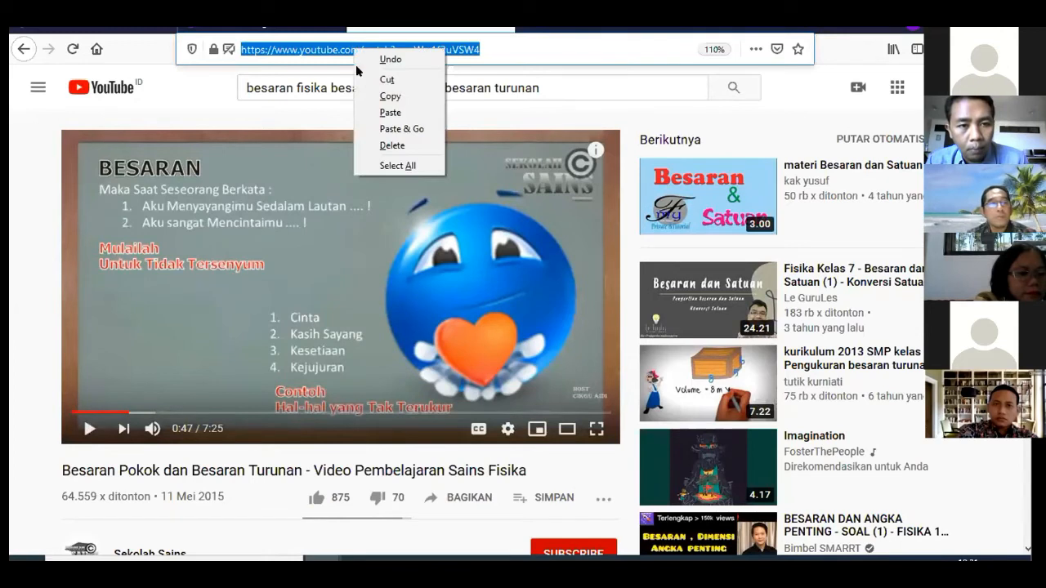
click(384, 97)
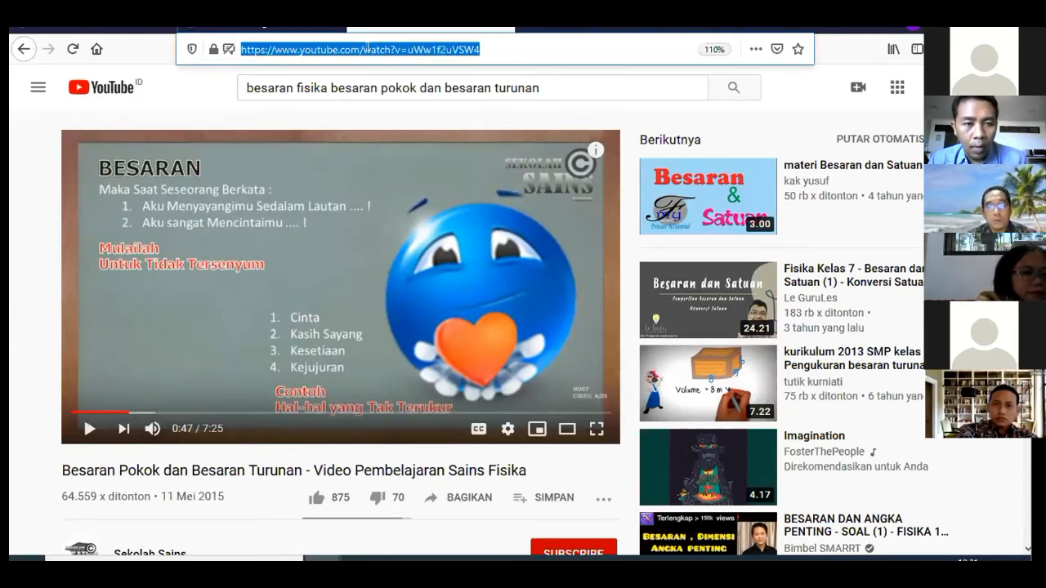
right_click(367, 48)
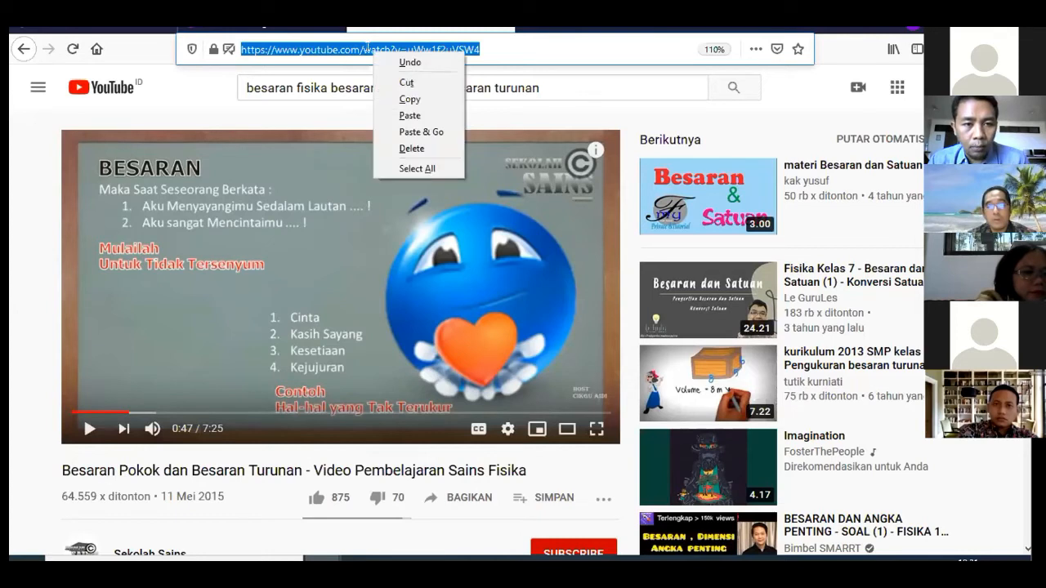
click(394, 100)
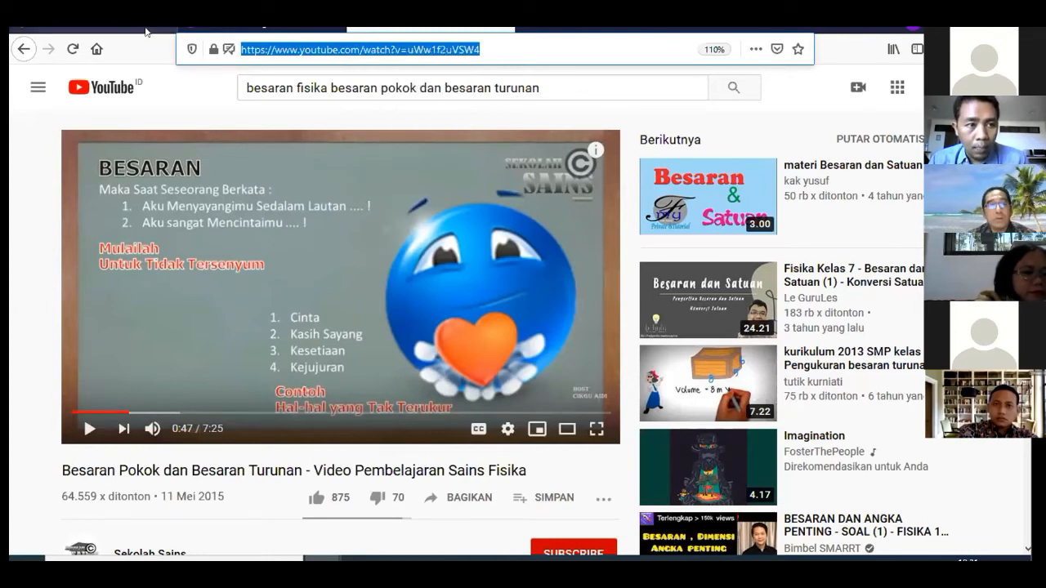
click(146, 31)
scroll(441, 458, down, 1)
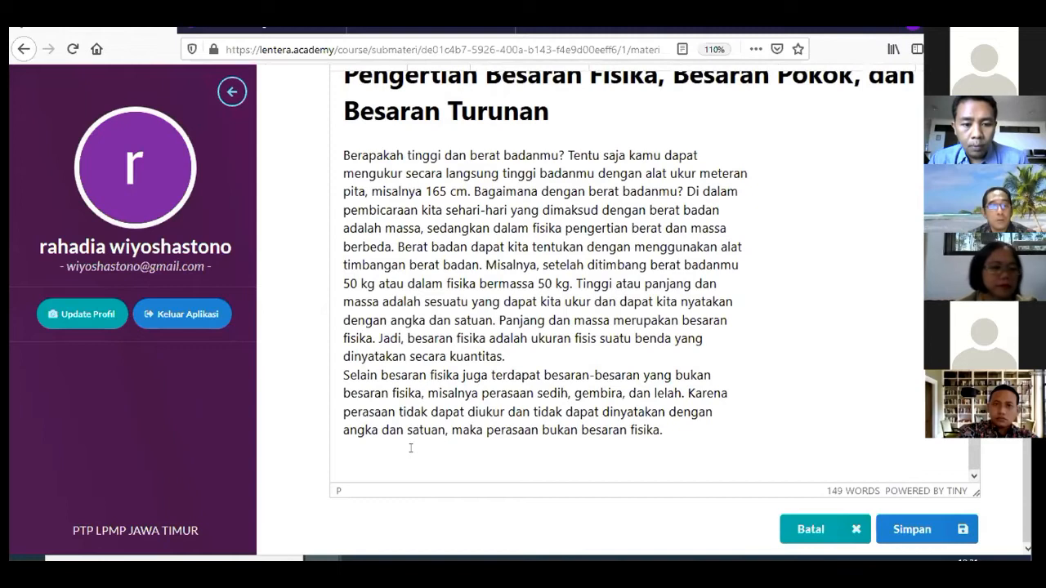
Below the last paragraph, open Insert/edit media and paste the YouTube URL as Source
click(411, 448)
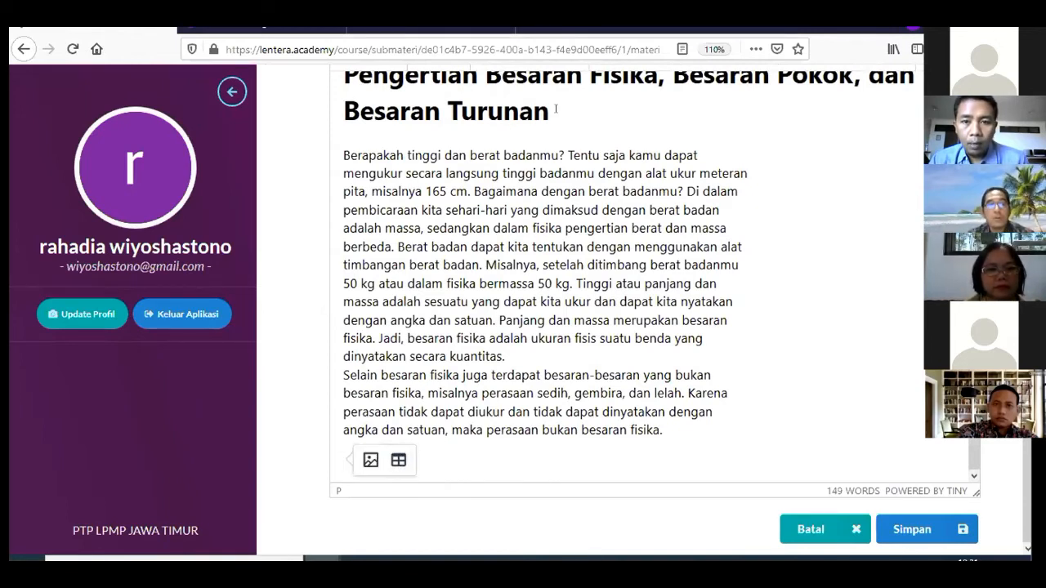
scroll(555, 108, up, 5)
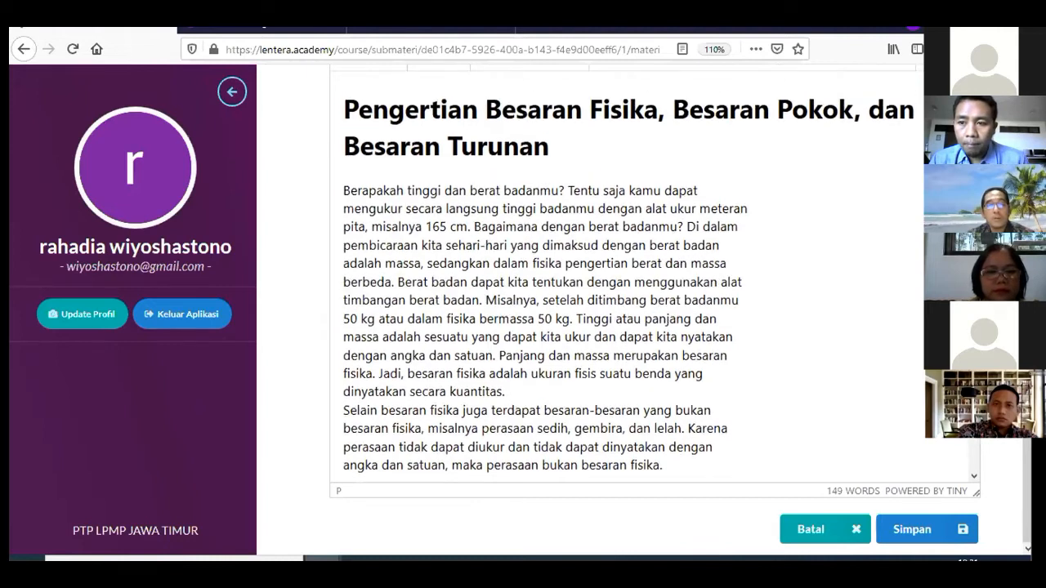
scroll(627, 310, down, 2)
click(932, 326)
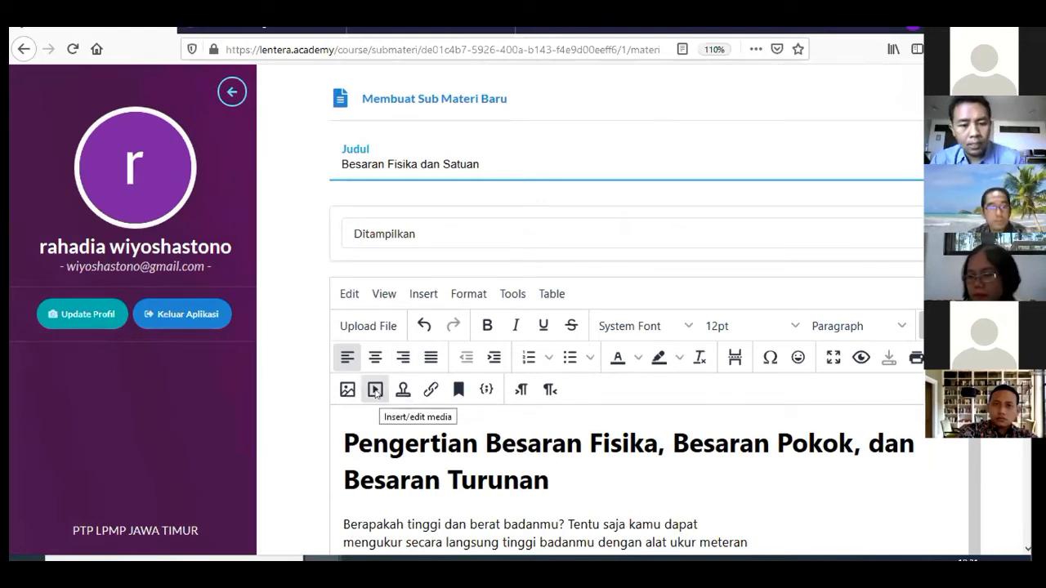
click(375, 390)
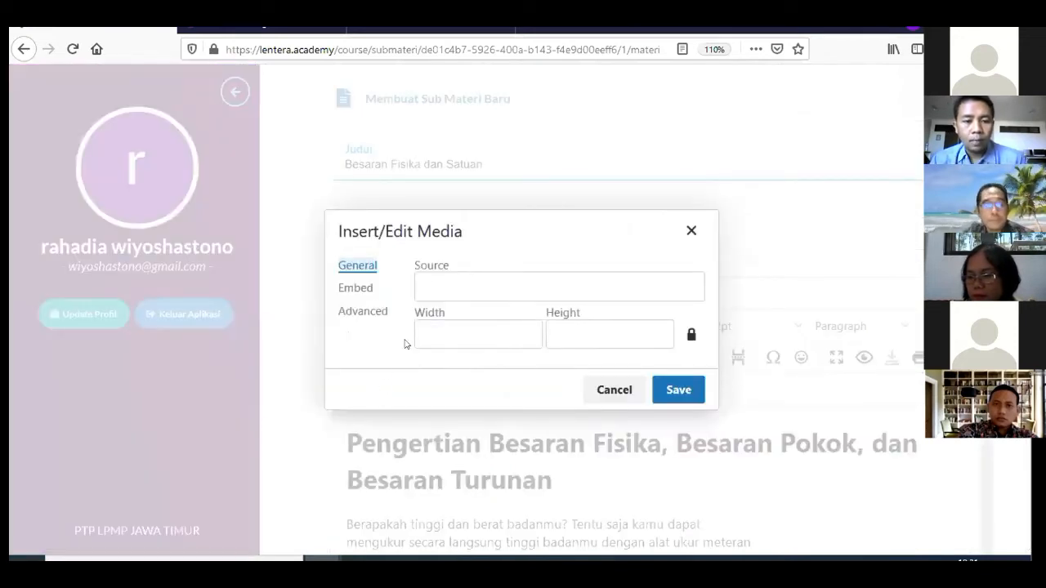
click(439, 279)
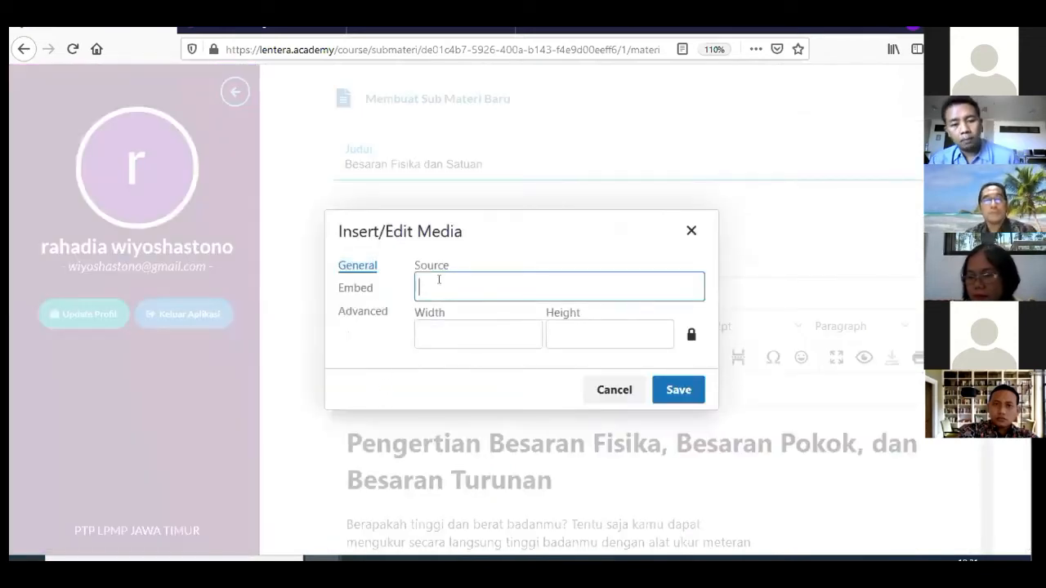
right_click(439, 281)
click(458, 347)
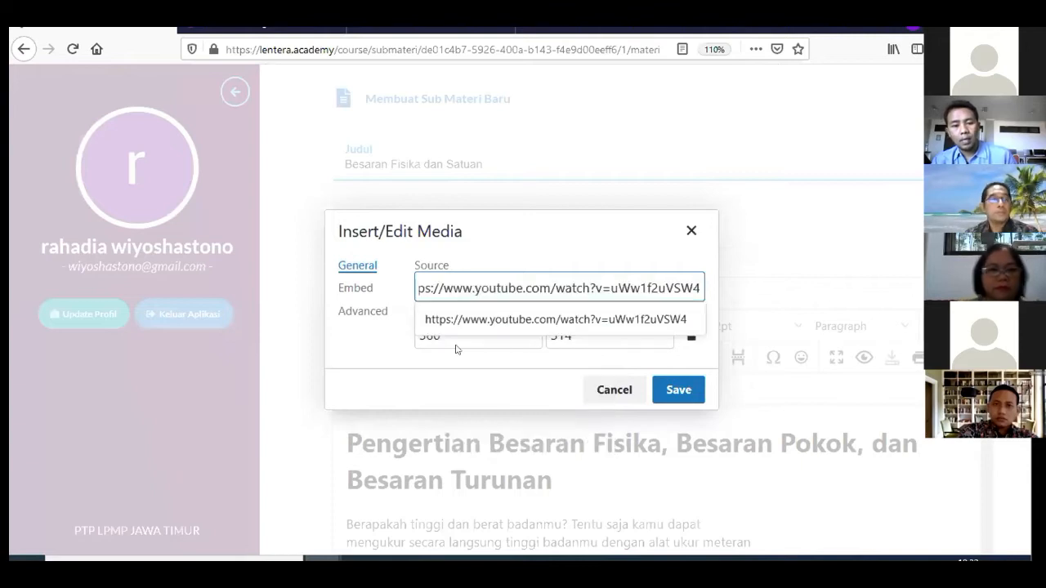
click(490, 320)
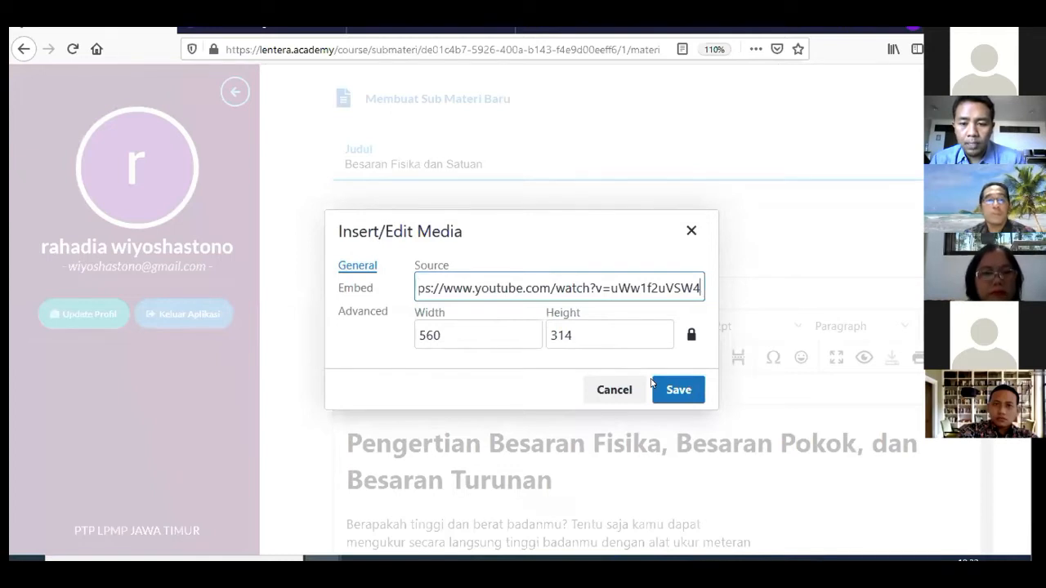
Save the media embed and check the video sits below the paragraphs
click(681, 390)
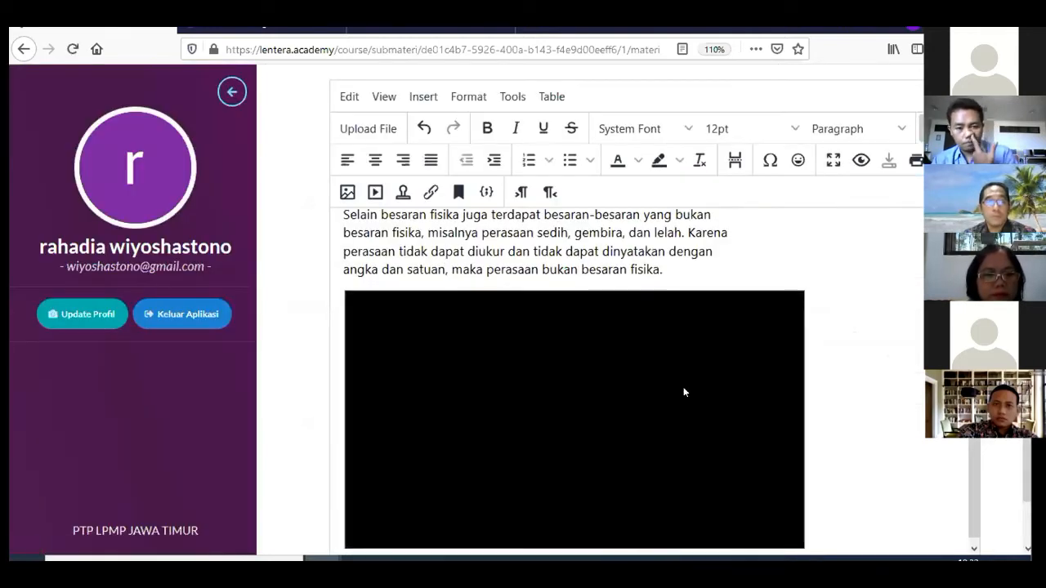
scroll(684, 387, up, 4)
scroll(676, 341, down, 4)
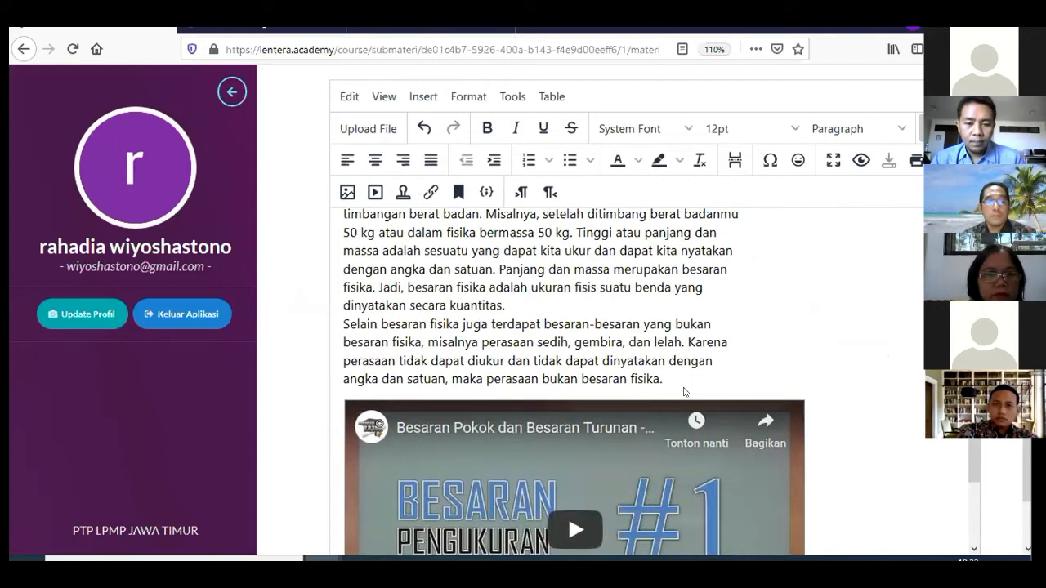
scroll(675, 341, down, 2)
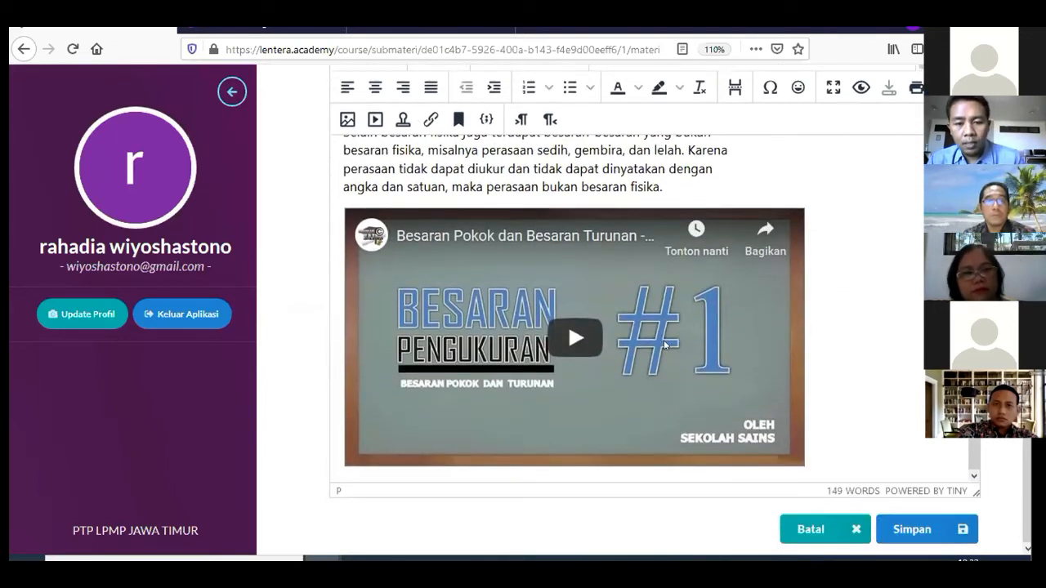
scroll(614, 311, up, 3)
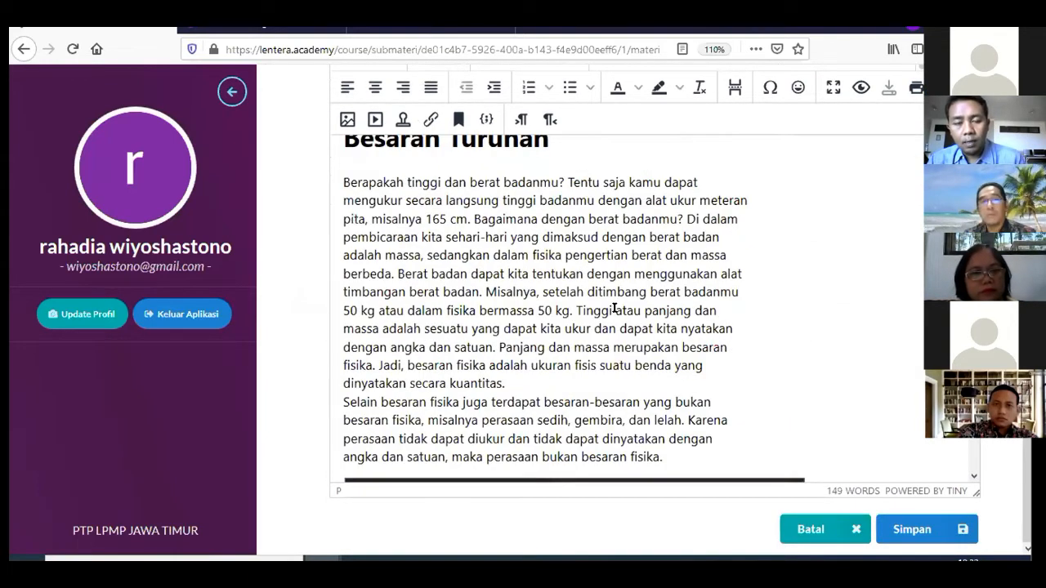
scroll(614, 308, up, 1)
scroll(613, 303, down, 3)
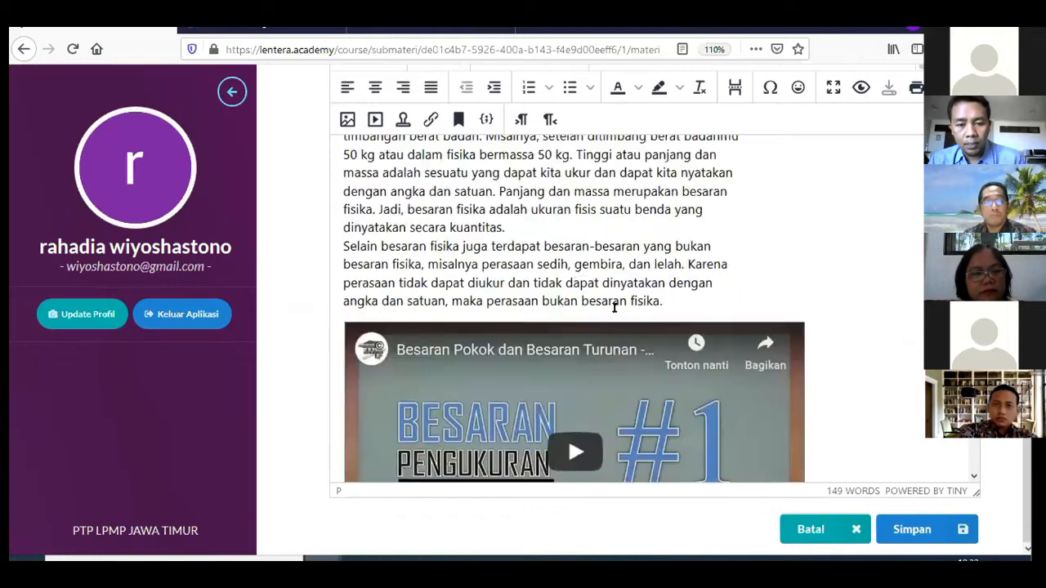
scroll(613, 307, down, 1)
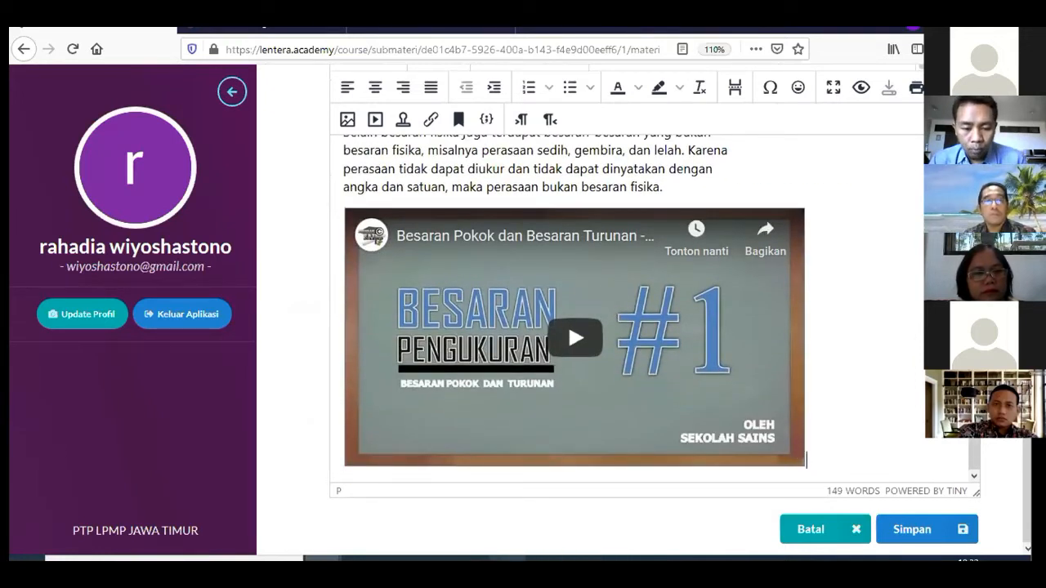
key(alt+Tab)
Scroll the textbook to page 15 so Tabel 1.1 of base quantities is fully visible
scroll(548, 359, down, 1)
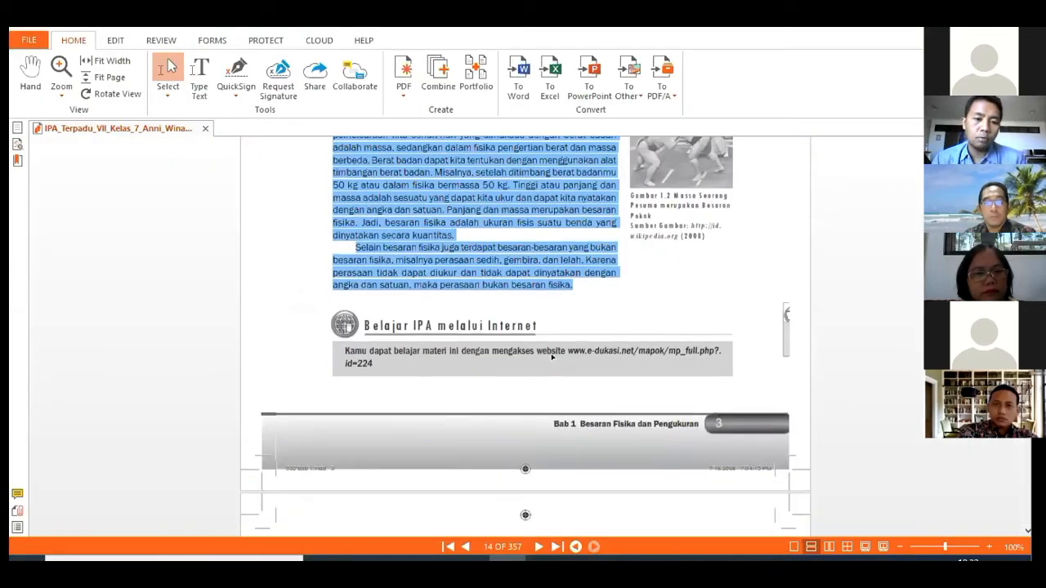
scroll(551, 356, down, 4)
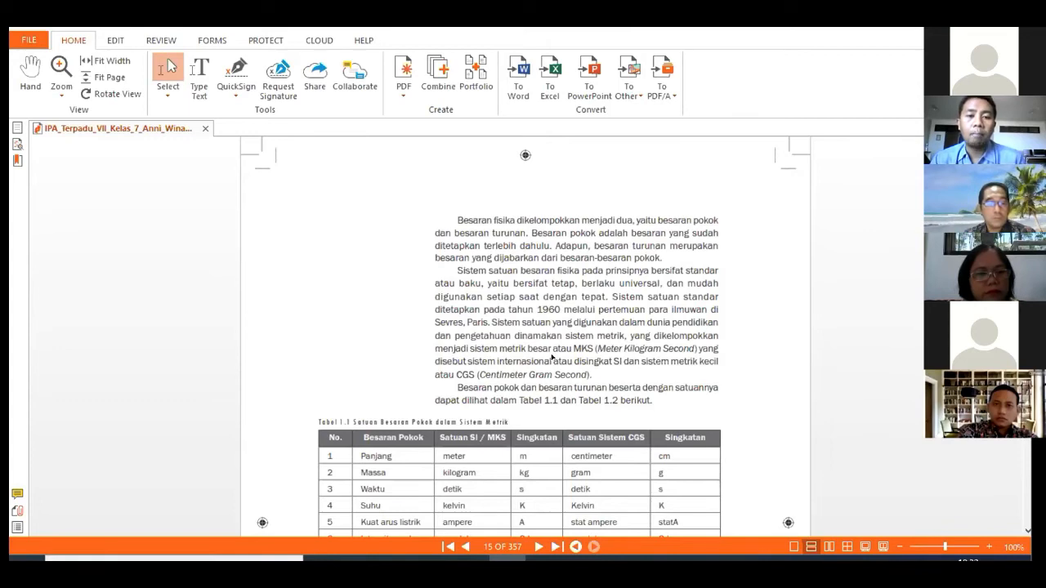
scroll(552, 357, down, 1)
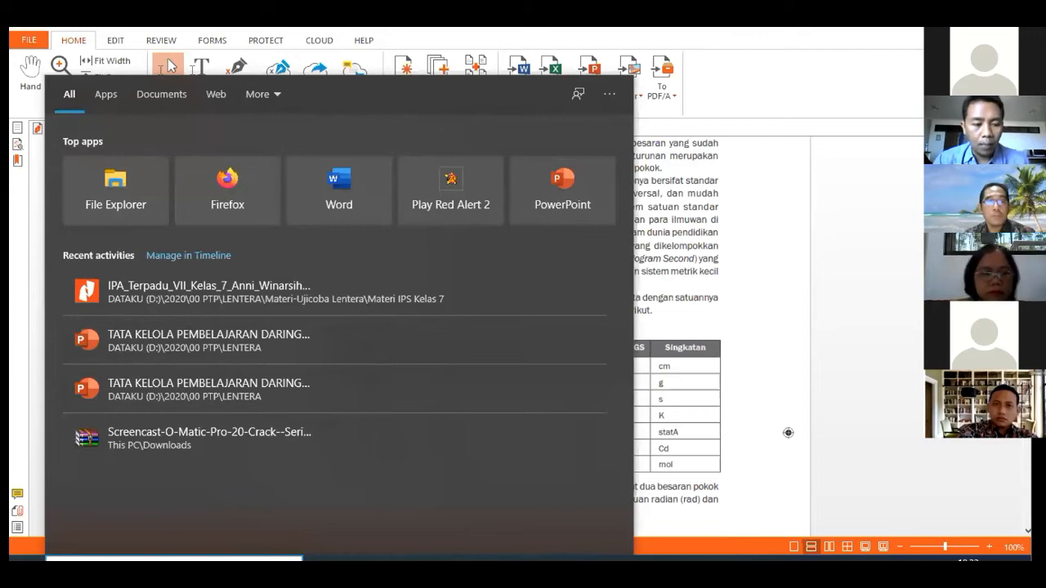
Capture Tabel 1.1 from the textbook with Snipping Tool, then return to the Lentera Academy editor
text(sni)
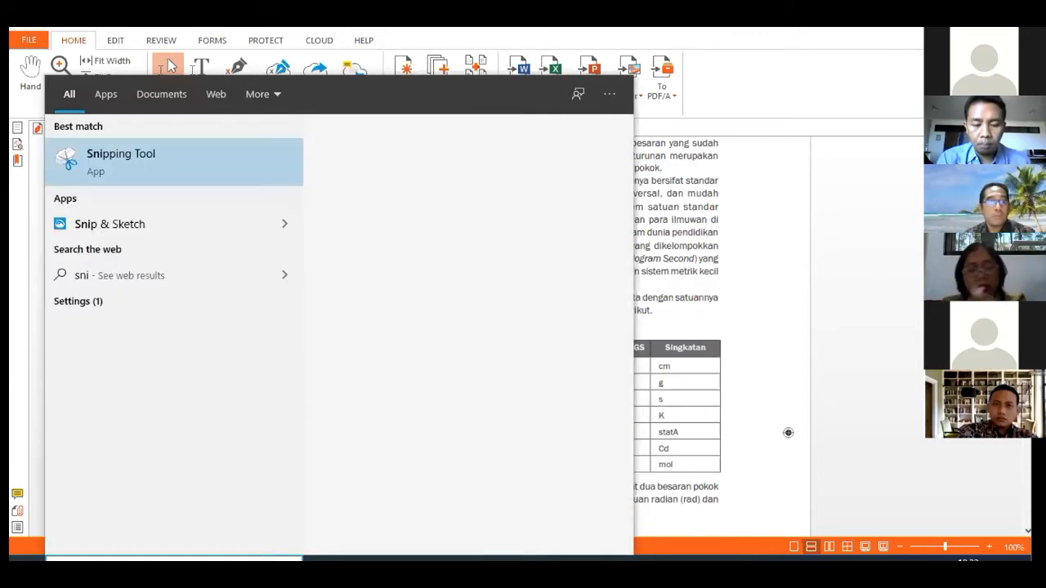
key(Return)
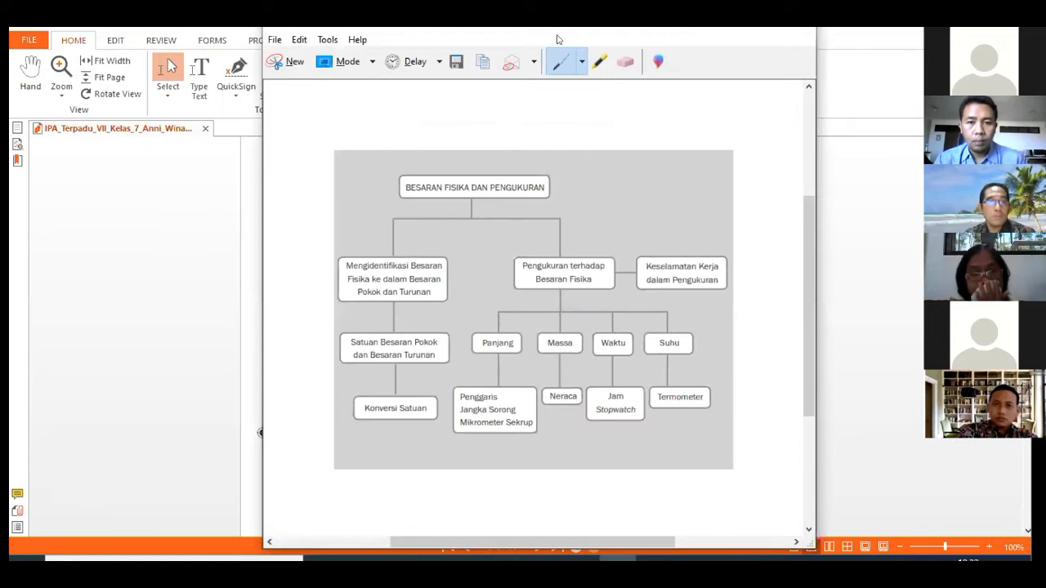
click(287, 69)
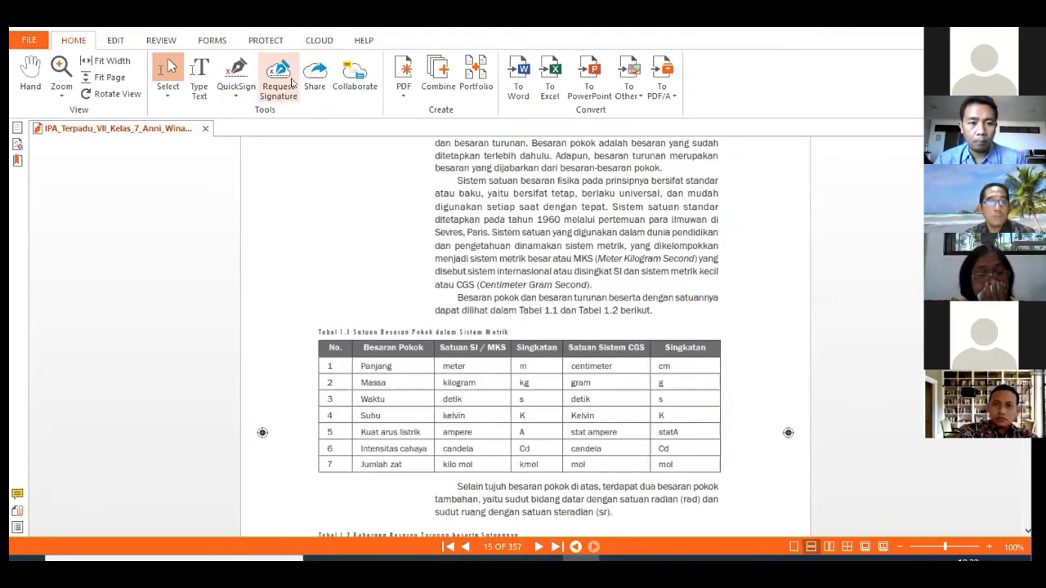
drag(308, 321, 720, 472)
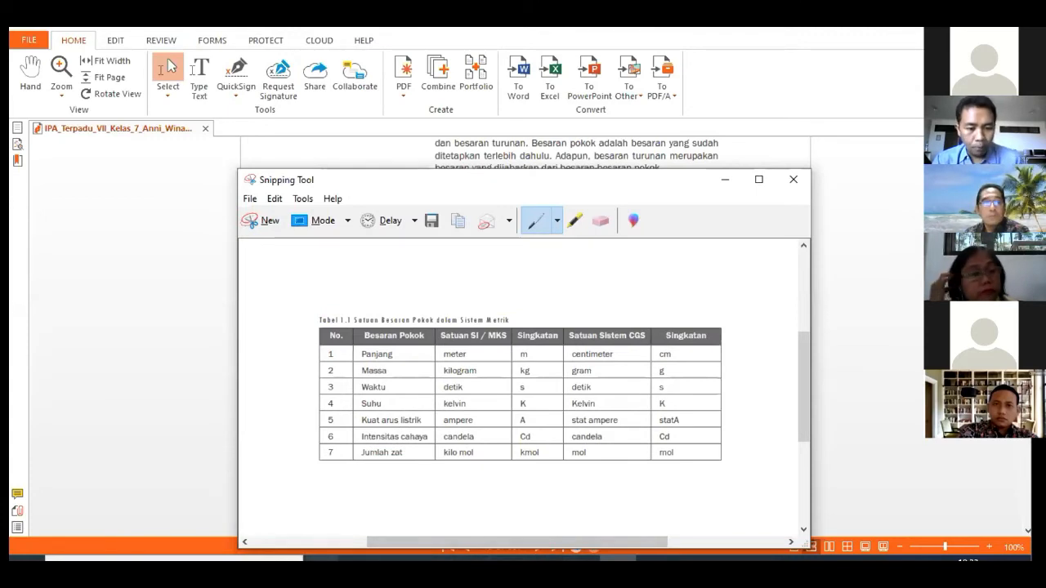
mouse_move(322, 559)
click(354, 507)
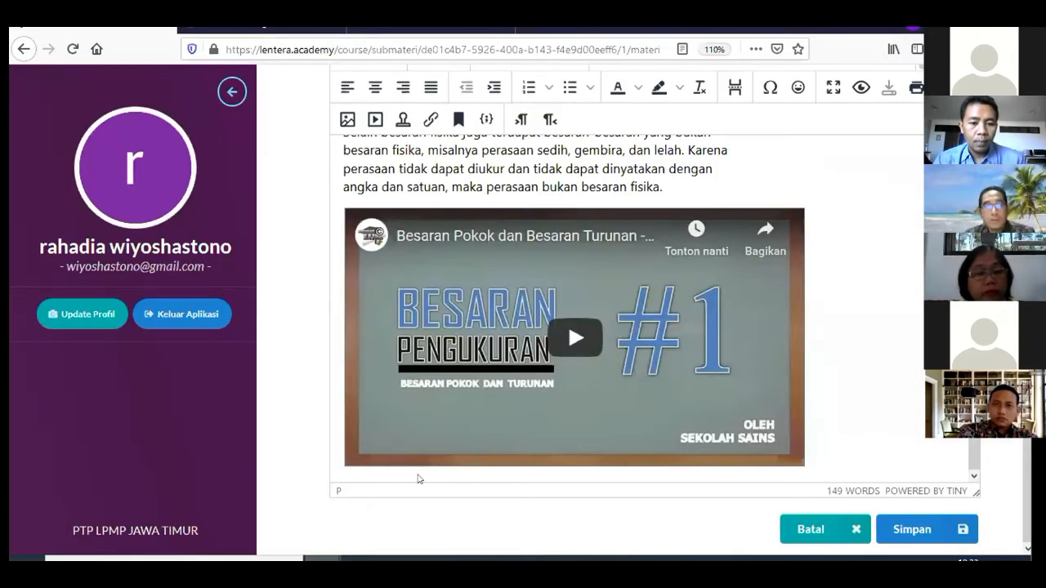
Type 'perhatikan tabel dibawah ini :' on a new line below the embedded video
key(Return)
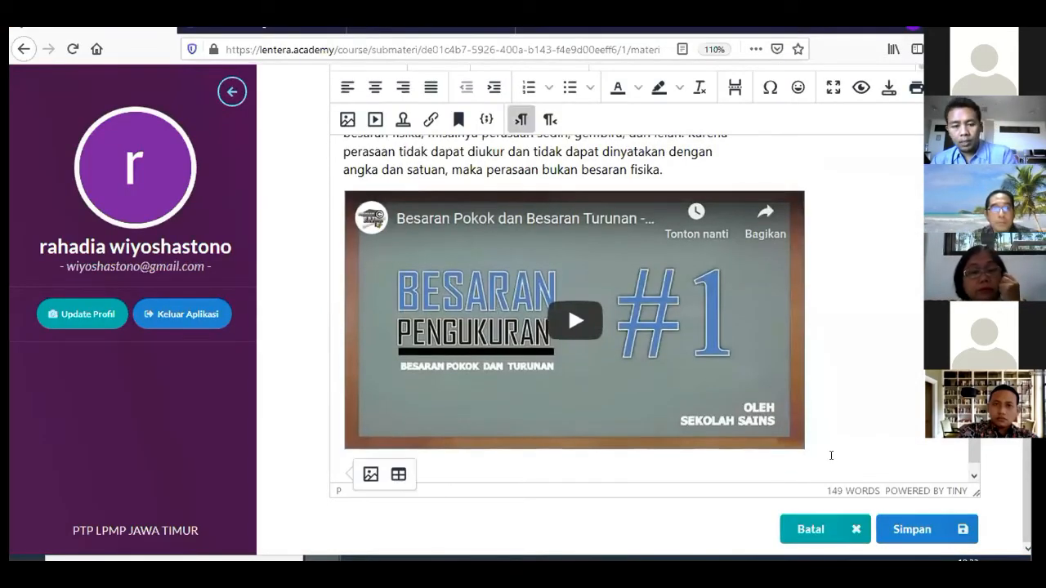
text(per)
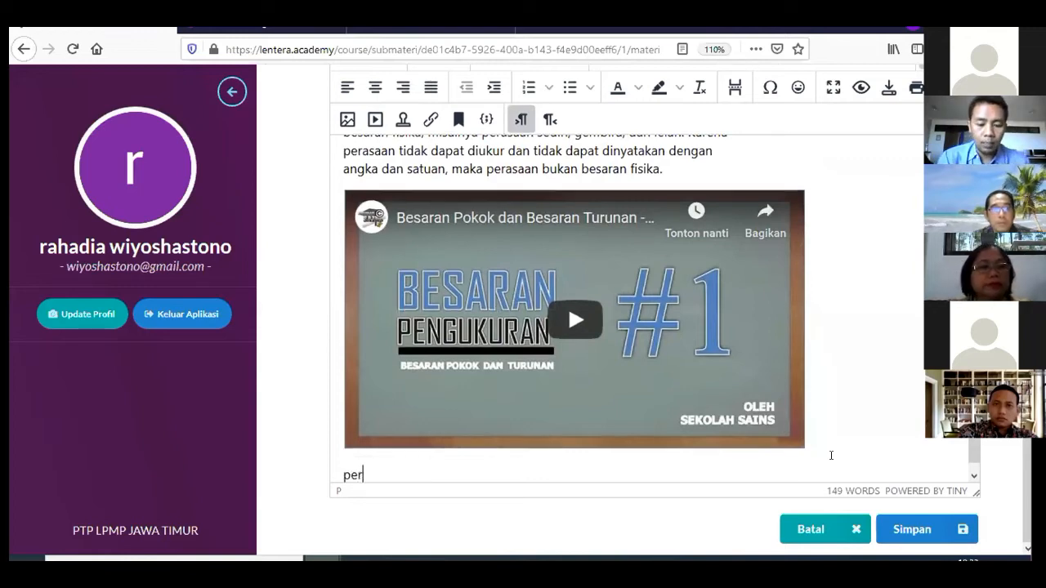
text(hataikan)
key(BackSpace)
key(BackSpace)
key(BackSpace)
key(BackSpace)
key(BackSpace)
key(BackSpace)
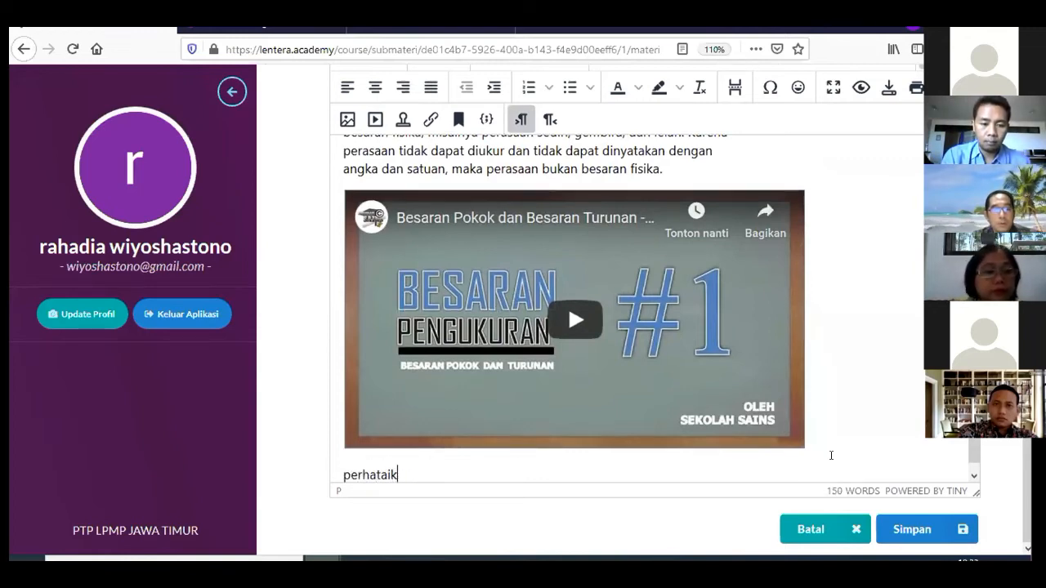
text(tika)
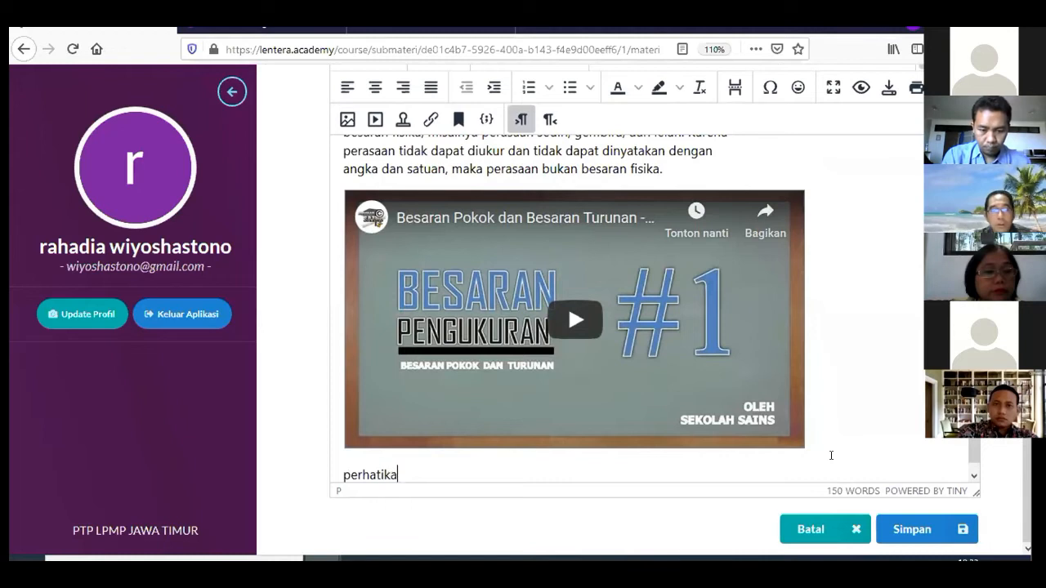
text(n tabel d)
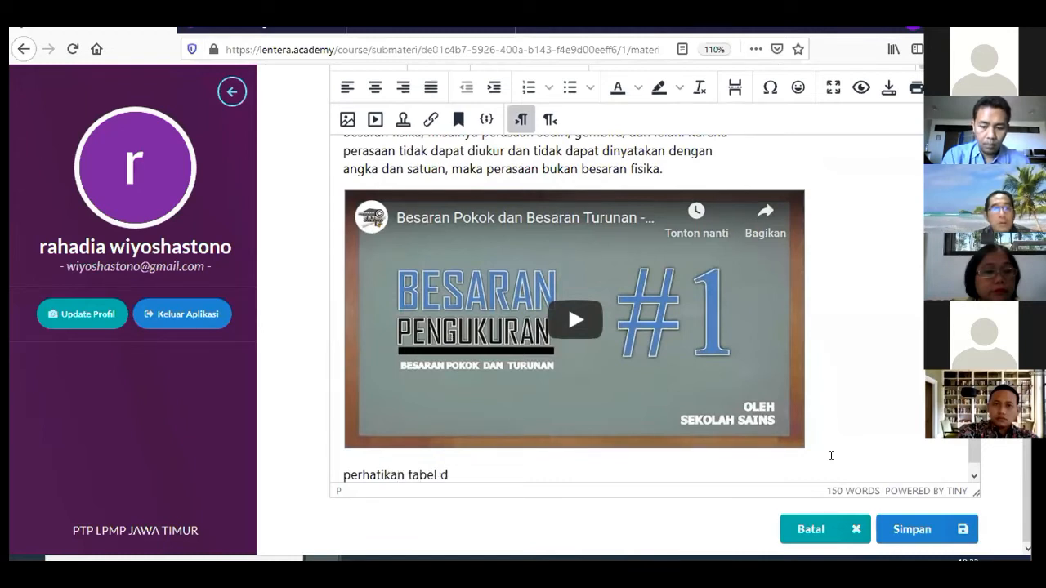
text(ibawah ini :)
Paste the Tabel 1.1 snip under that sentence and add an empty line after it
key(Return)
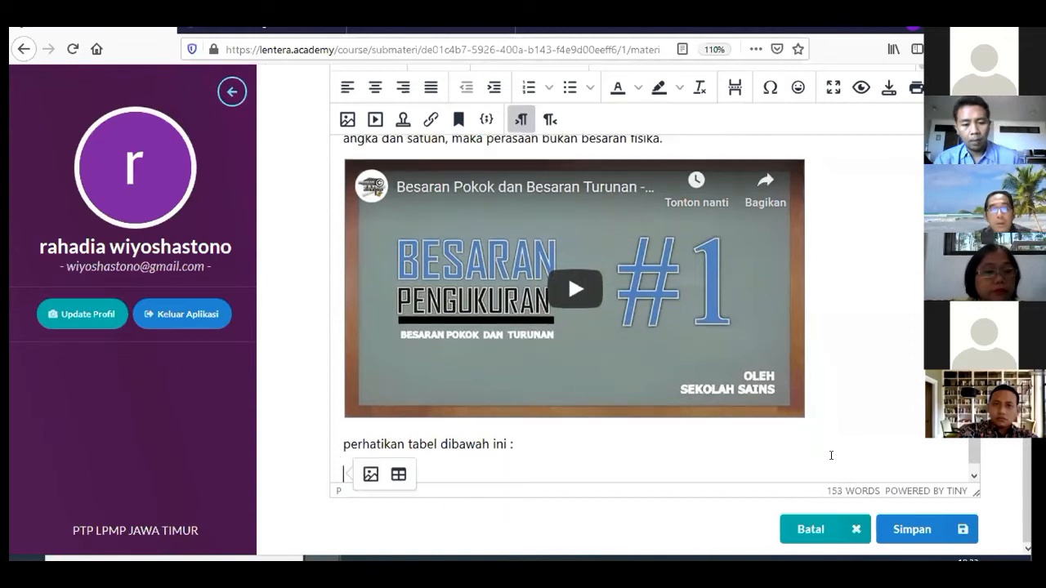
key(ctrl+v)
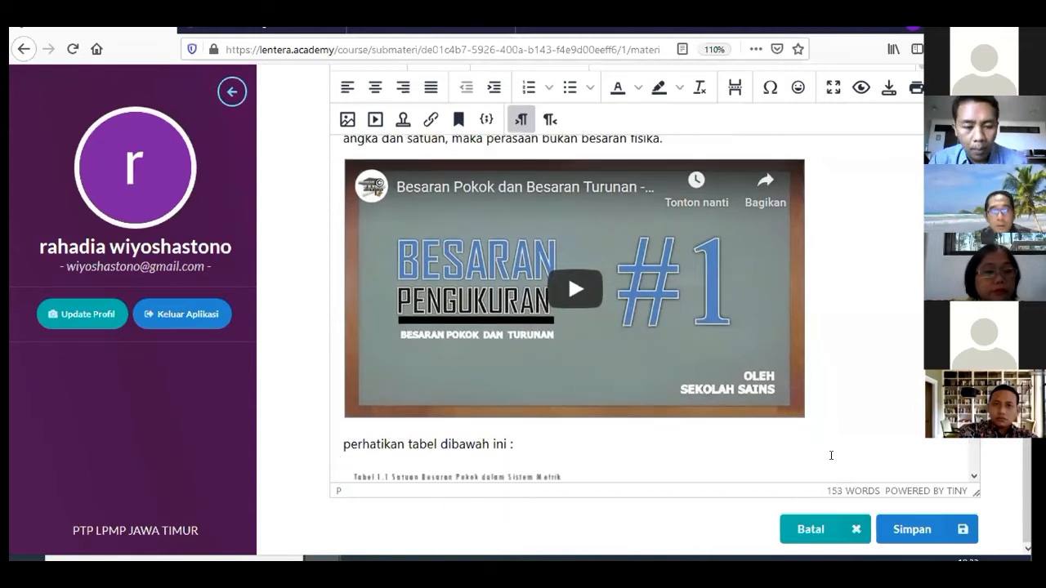
scroll(831, 455, down, 4)
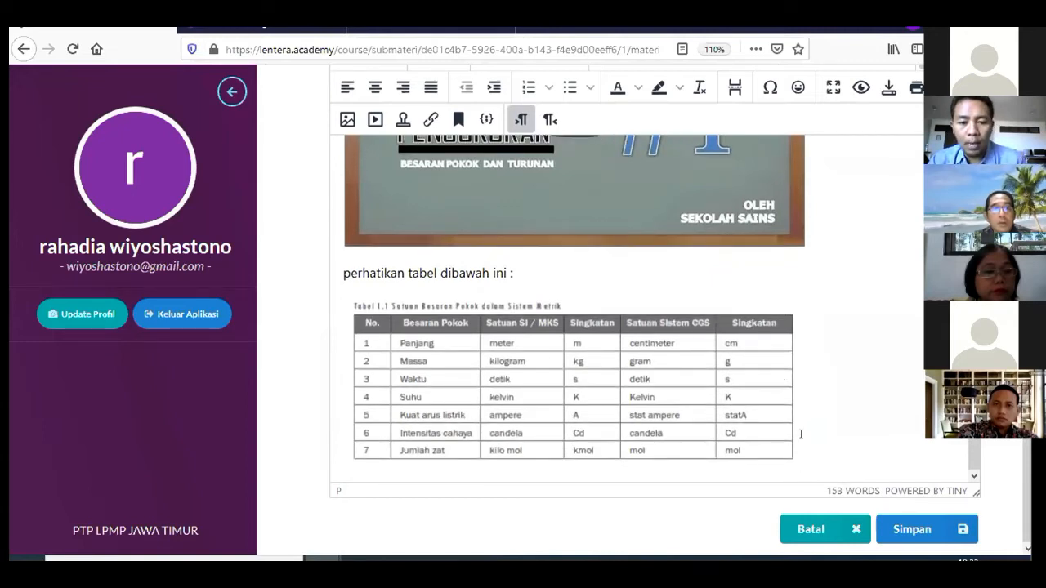
key(Return)
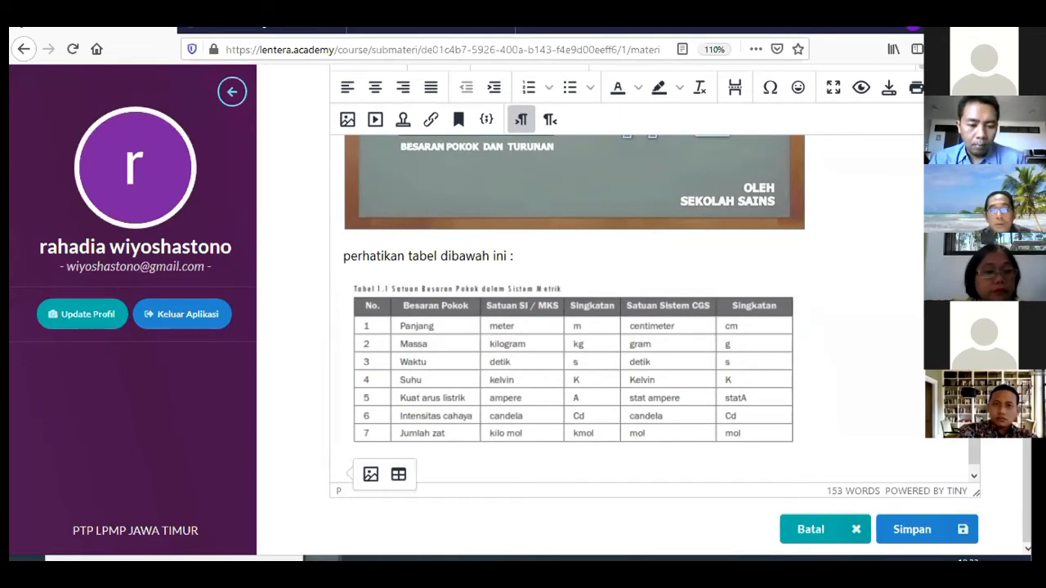
Copy the textbook paragraphs on base and derived quantities and SI/CGS units from the PDF
mouse_move(351, 559)
click(508, 560)
scroll(521, 430, up, 4)
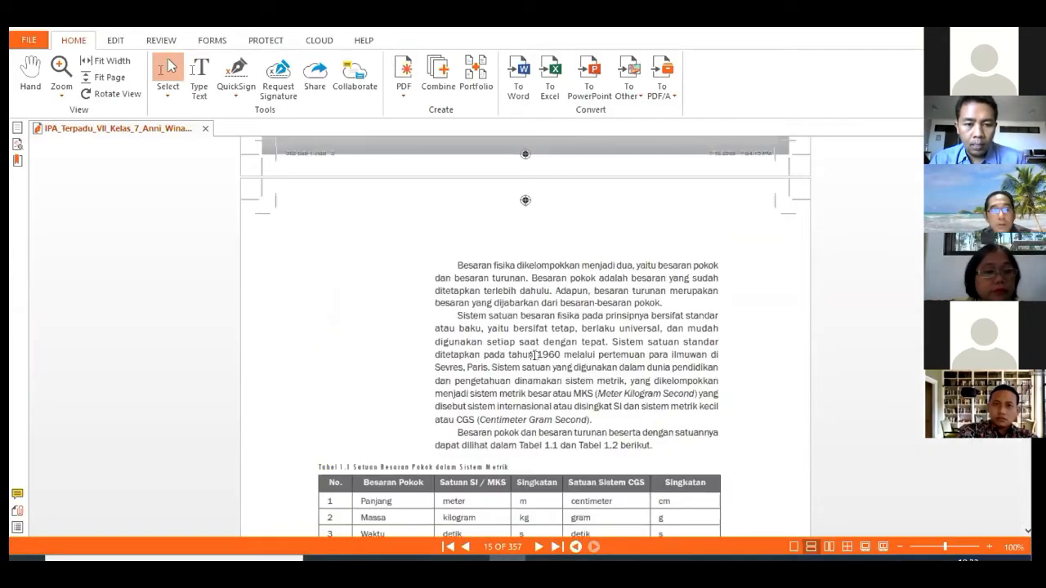
drag(457, 304, 597, 465)
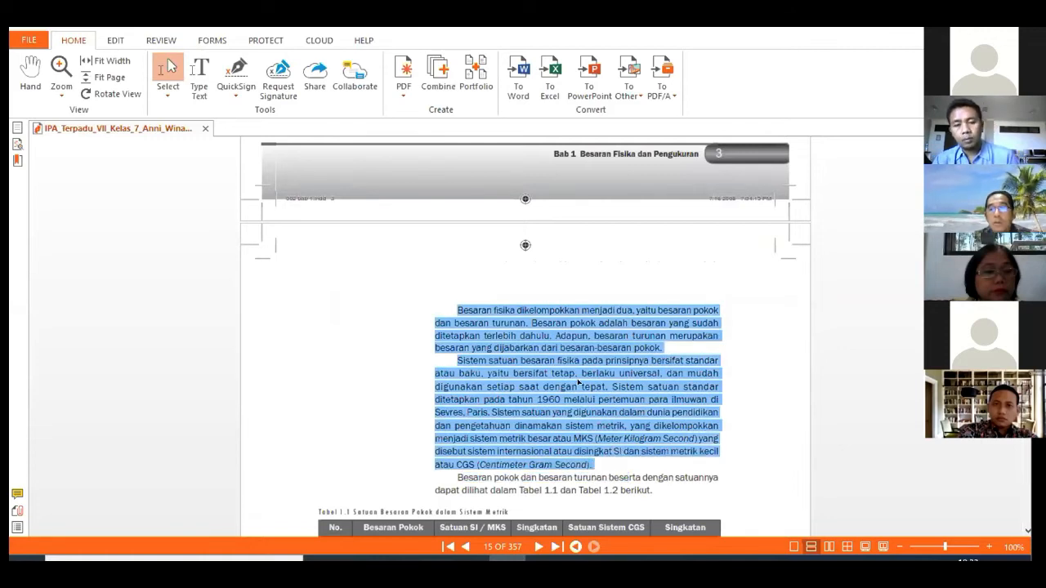
right_click(578, 381)
click(594, 184)
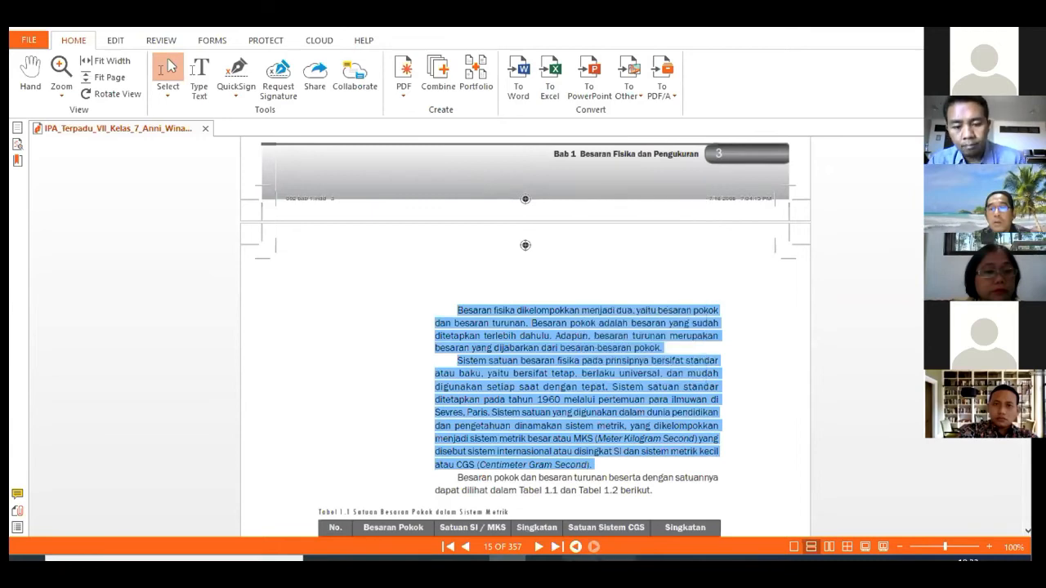
Paste the copied base/derived quantity and SI/CGS paragraphs below Tabel 1.1, for 258 words total
mouse_move(322, 559)
click(405, 506)
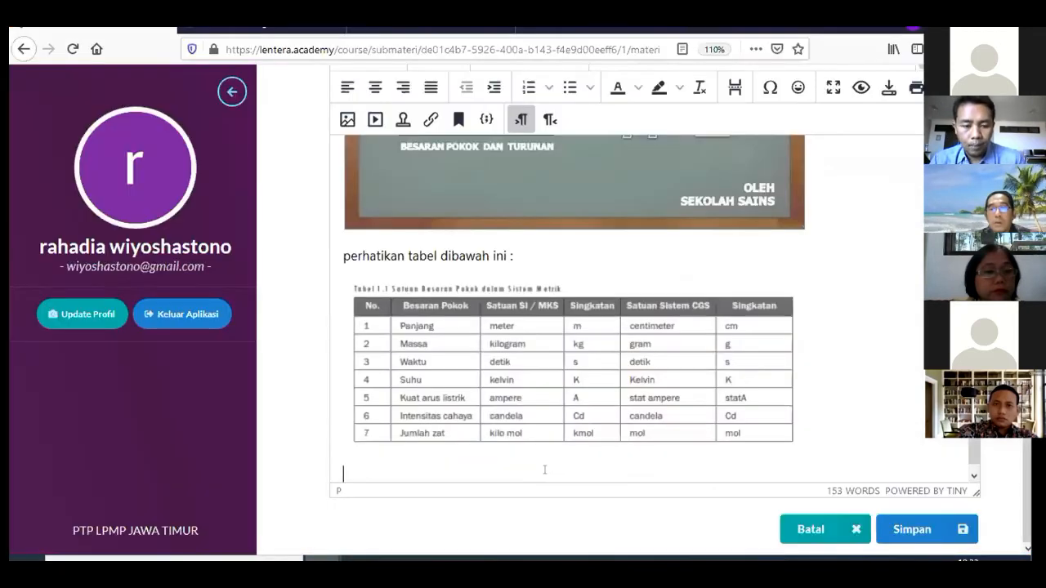
key(ctrl+v)
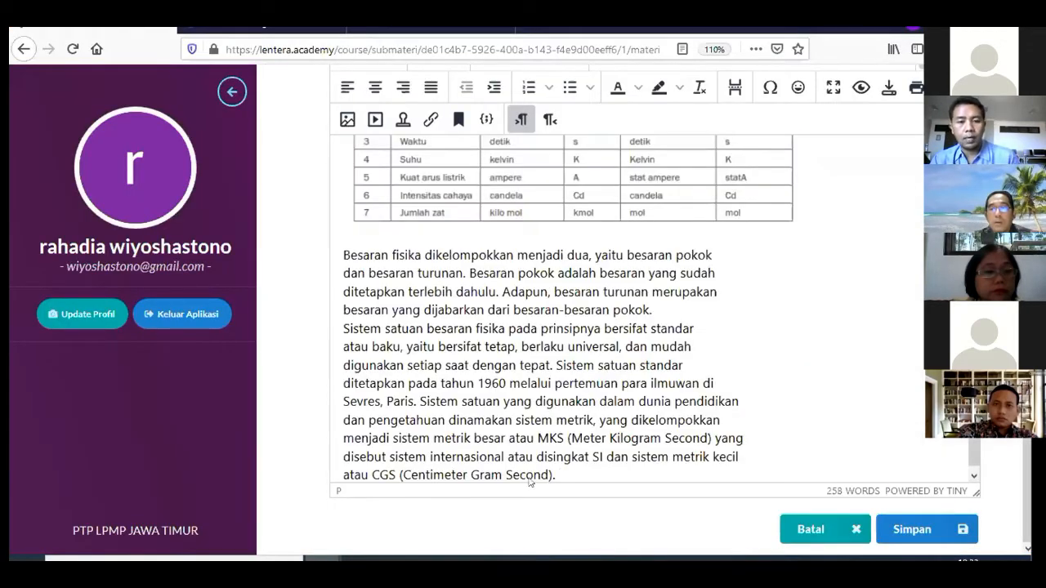
scroll(600, 425, up, 8)
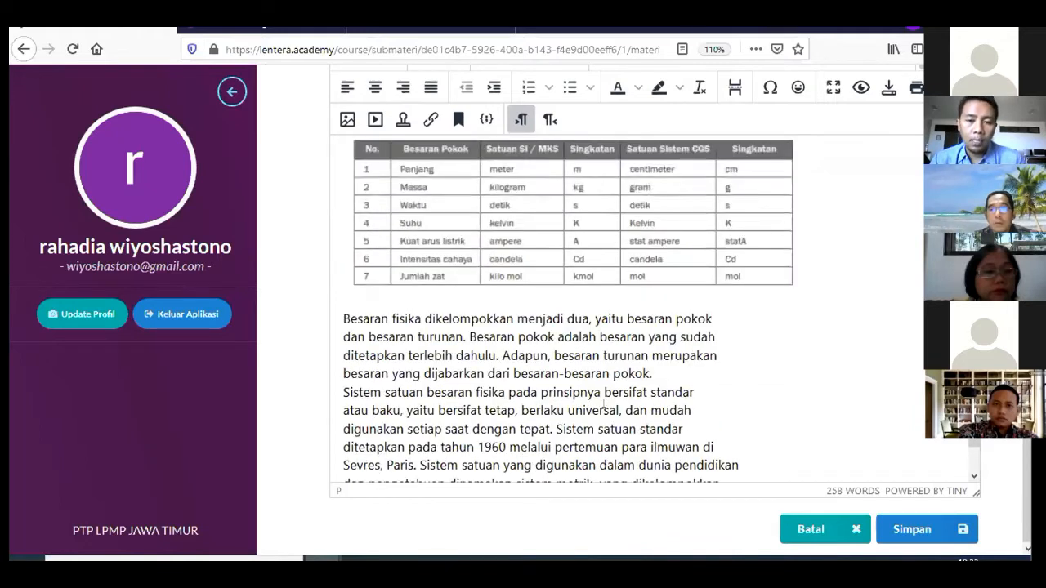
scroll(605, 386, up, 3)
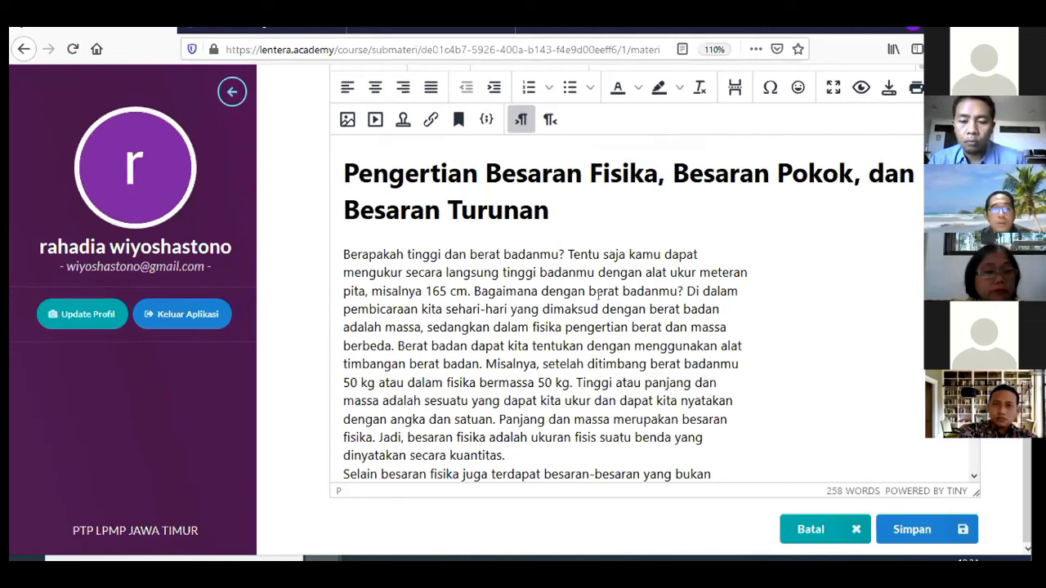
scroll(600, 292, down, 5)
Save the Besaran Fisika dan Satuan content and confirm it is listed as Dapat Dilihat
click(917, 530)
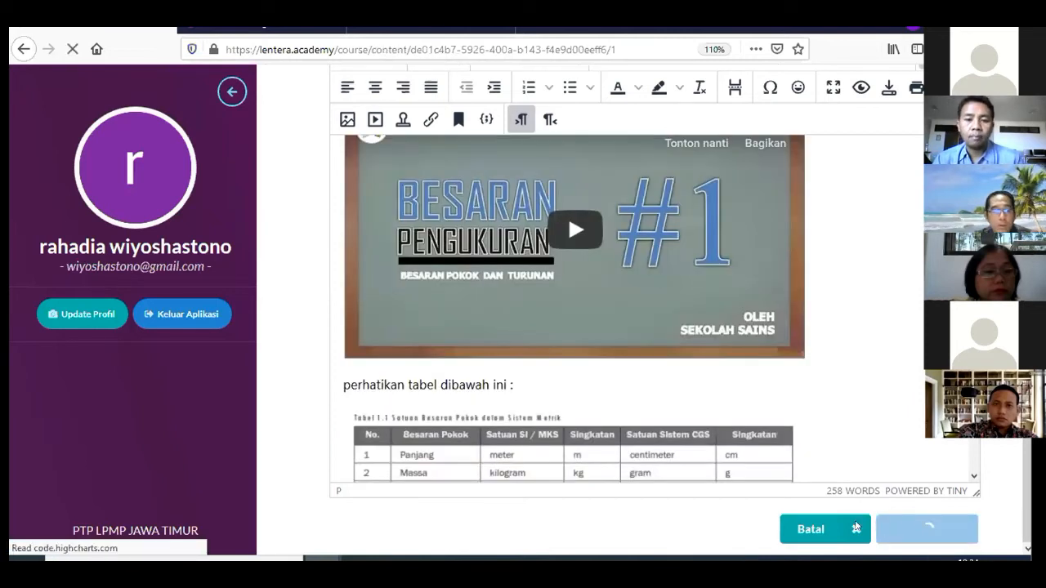
scroll(639, 394, down, 5)
scroll(640, 393, up, 5)
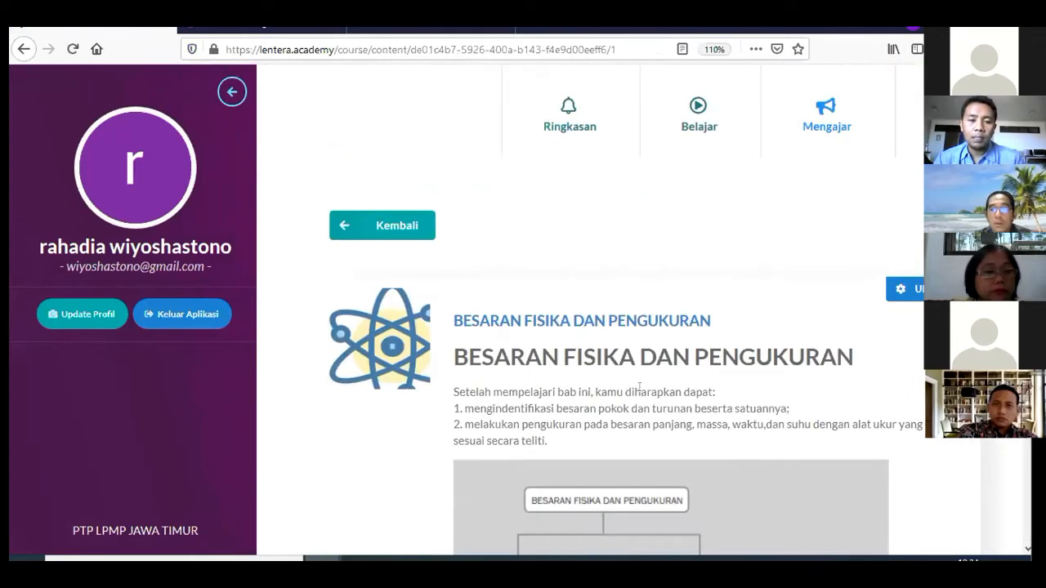
scroll(640, 387, down, 10)
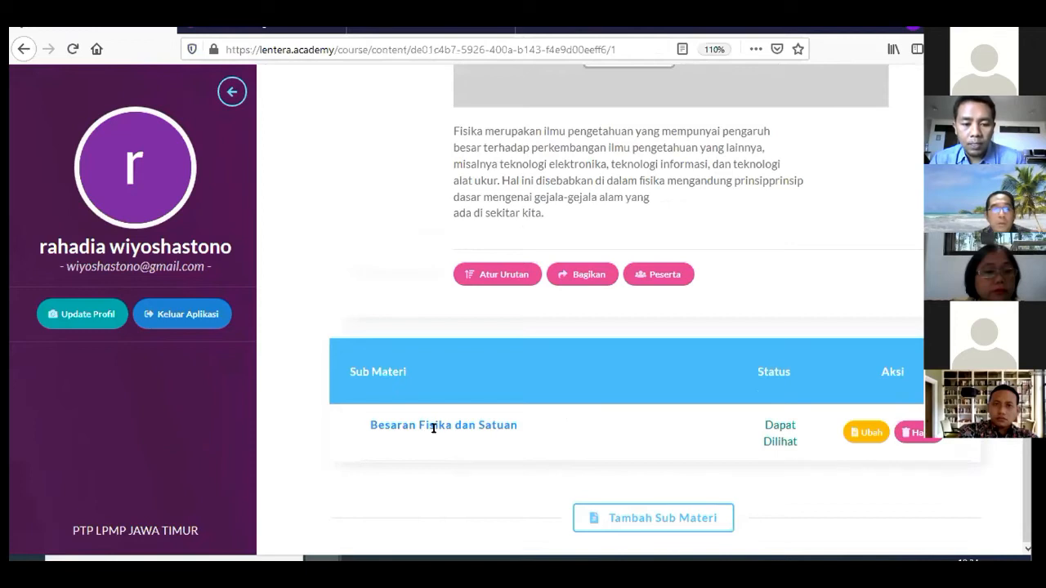
scroll(490, 401, up, 10)
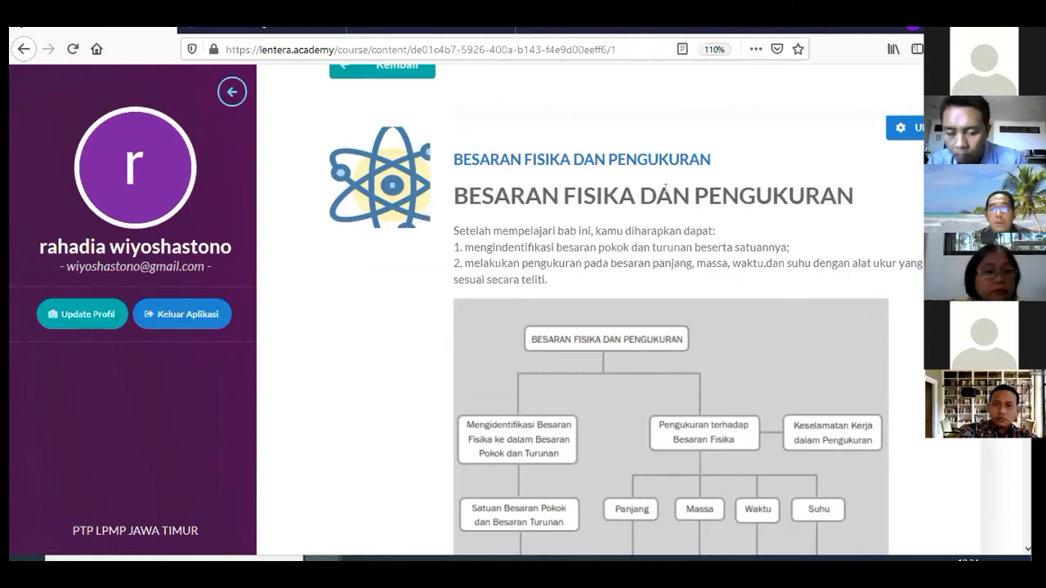
scroll(666, 192, down, 10)
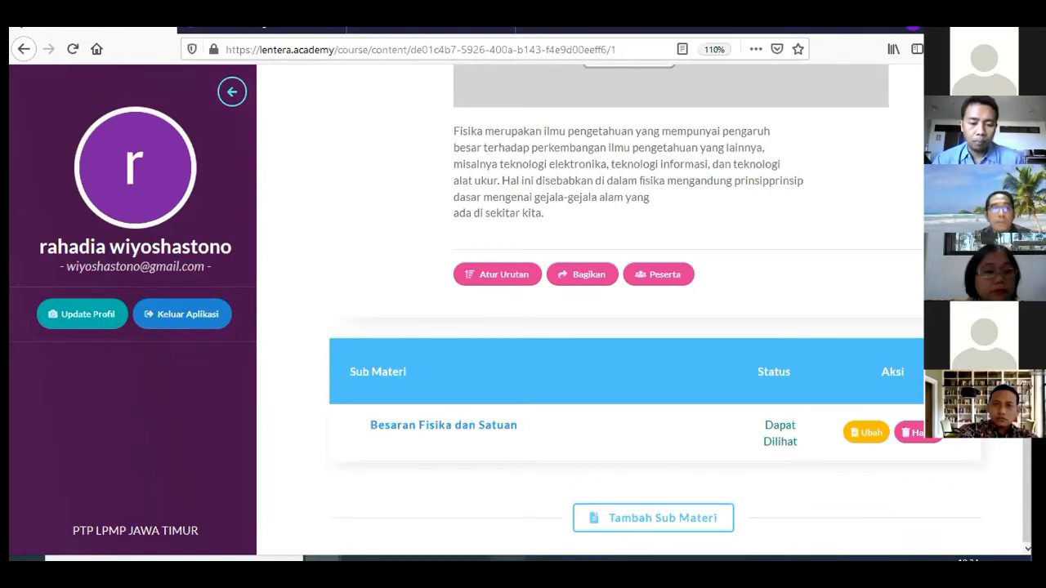
click(508, 559)
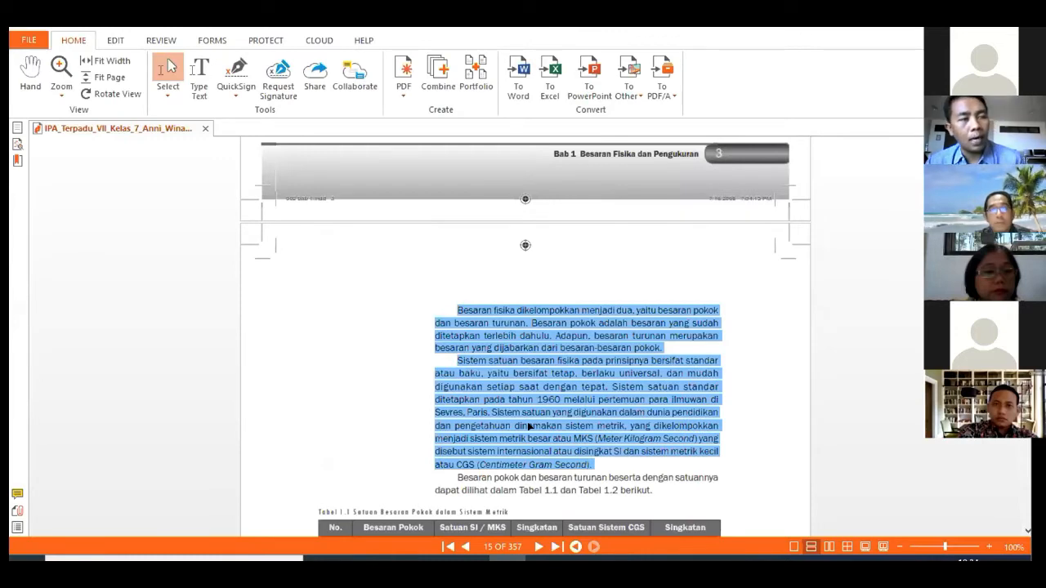
Check the chapter 1 entries in the textbook's Daftar Isi, then return to the course page
scroll(528, 425, up, 15)
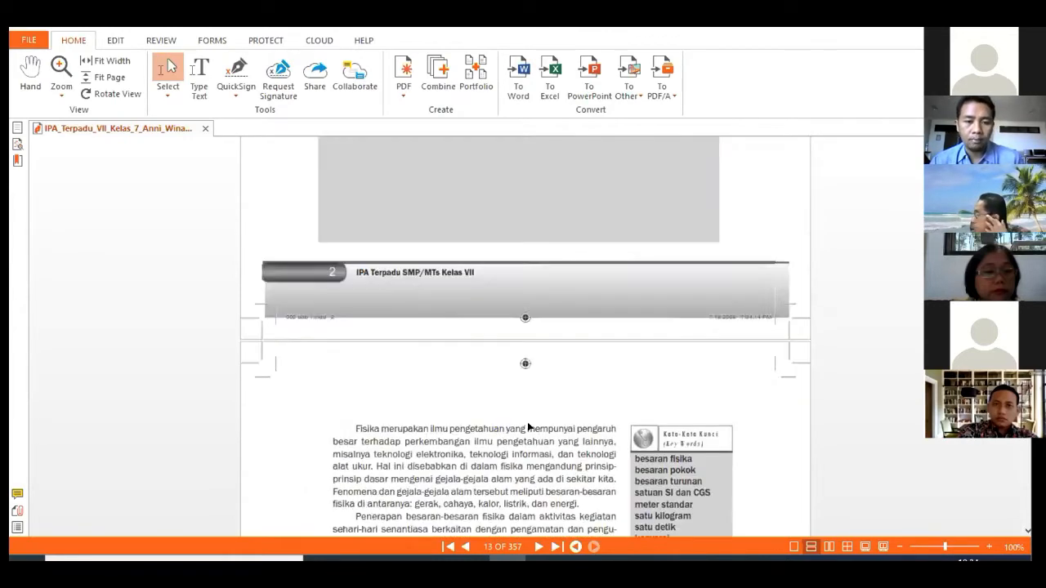
scroll(528, 426, up, 20)
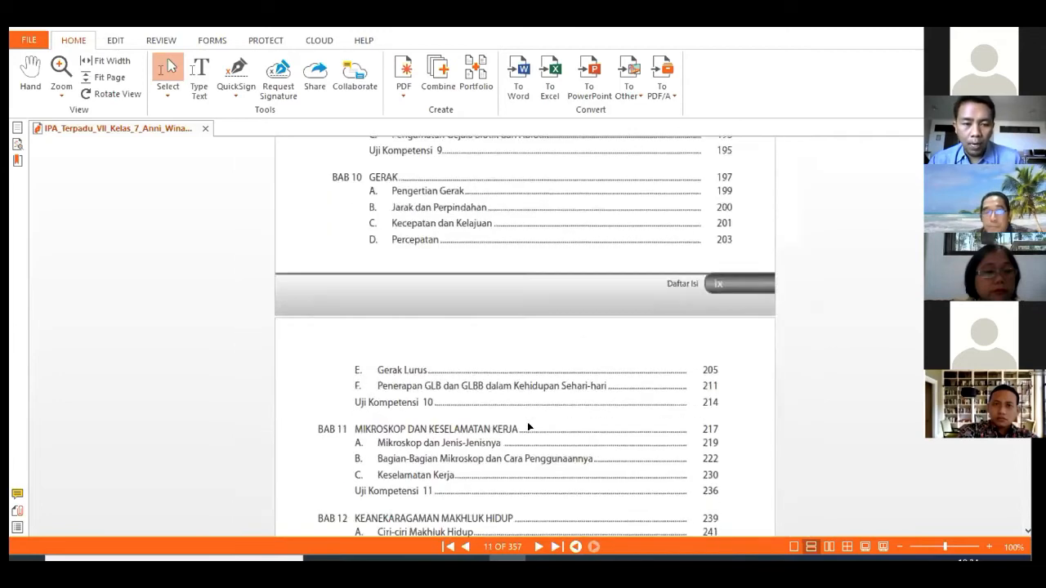
scroll(528, 426, up, 10)
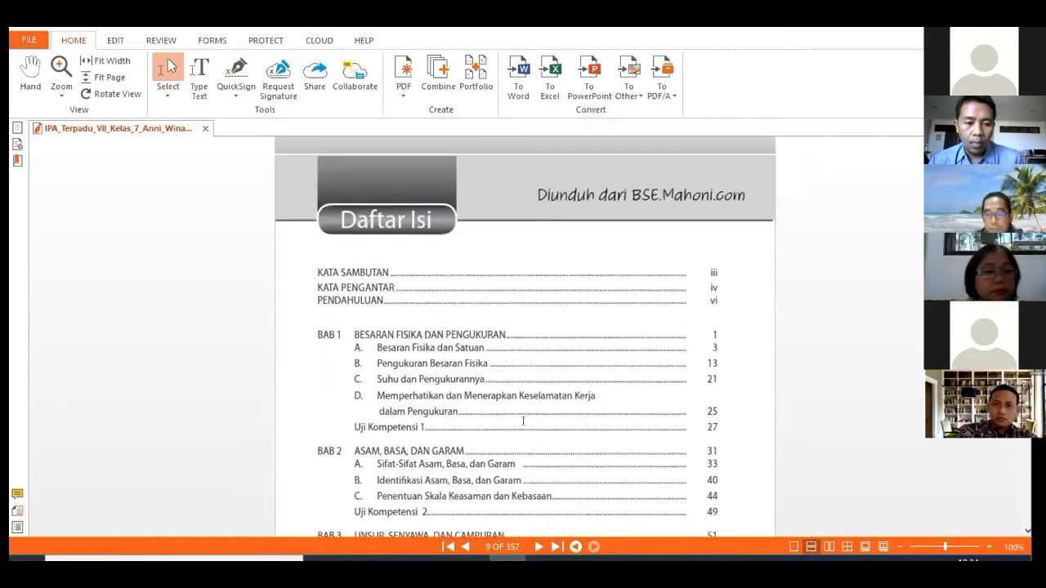
drag(352, 360, 537, 361)
click(571, 348)
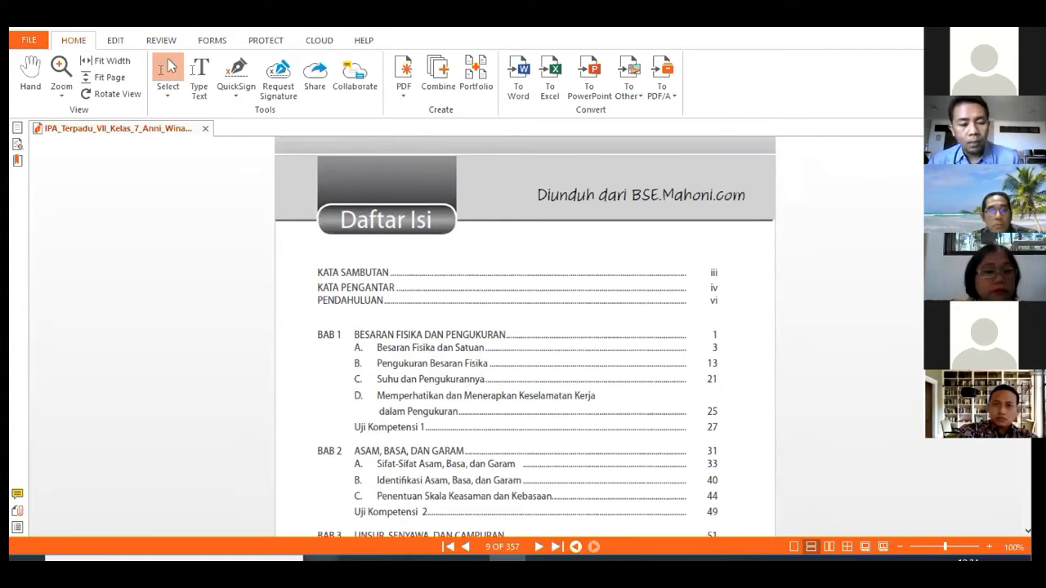
mouse_move(327, 559)
click(378, 531)
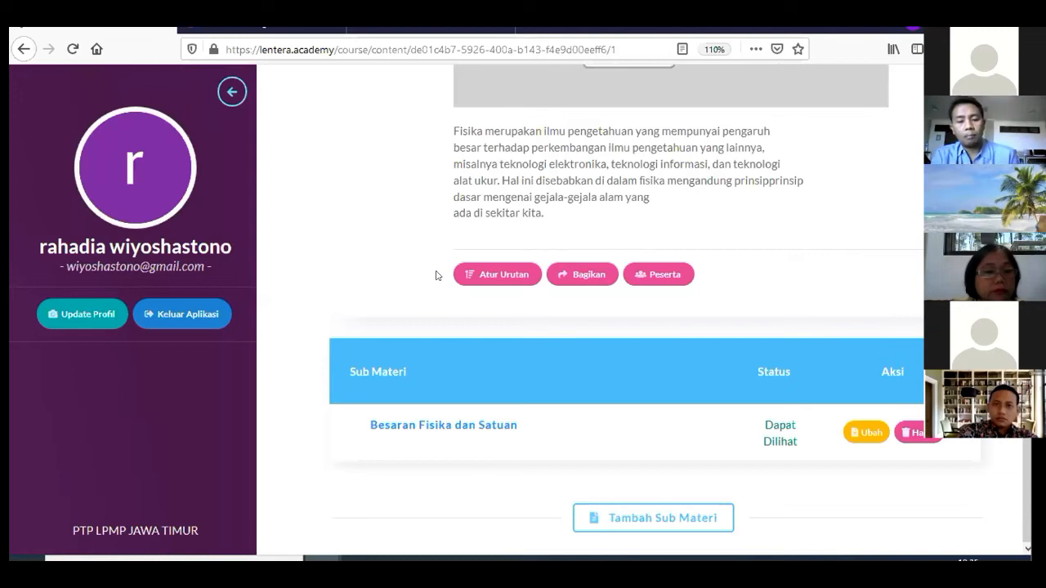
Add a new evaluation sub-material and place the cursor in its empty Judul field
click(686, 522)
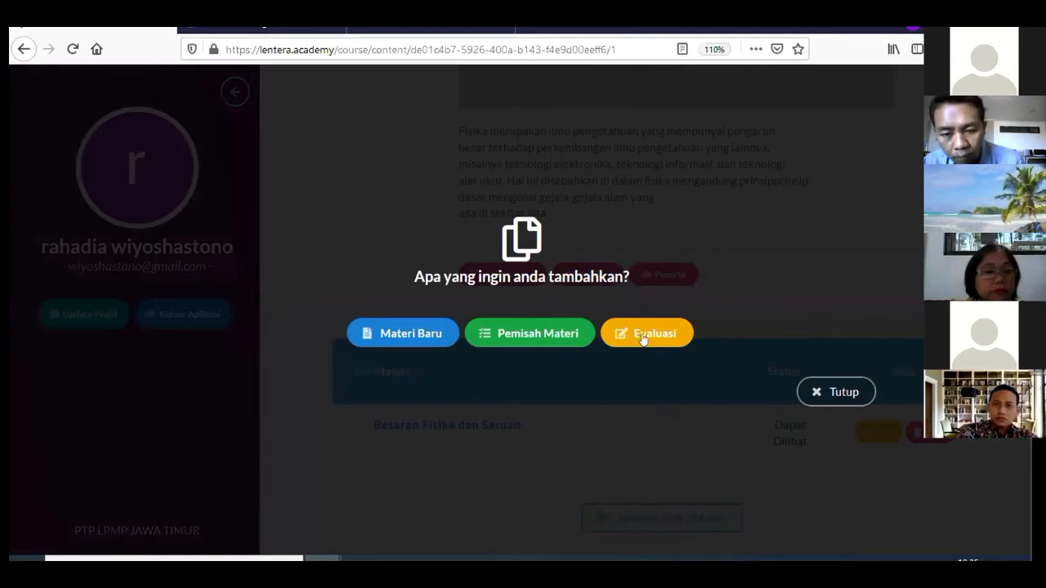
click(643, 337)
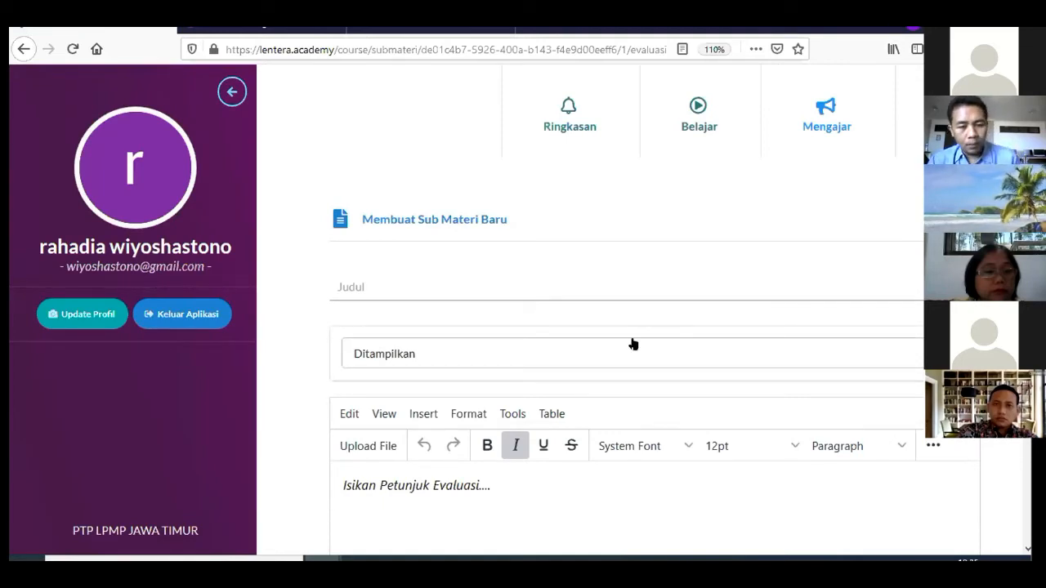
scroll(634, 344, down, 2)
scroll(635, 340, up, 2)
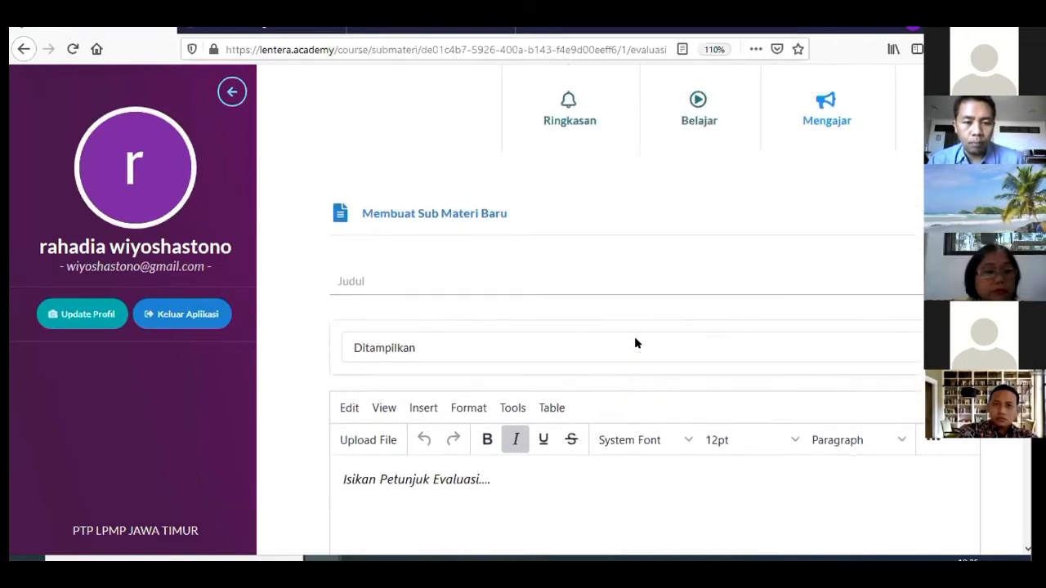
click(554, 287)
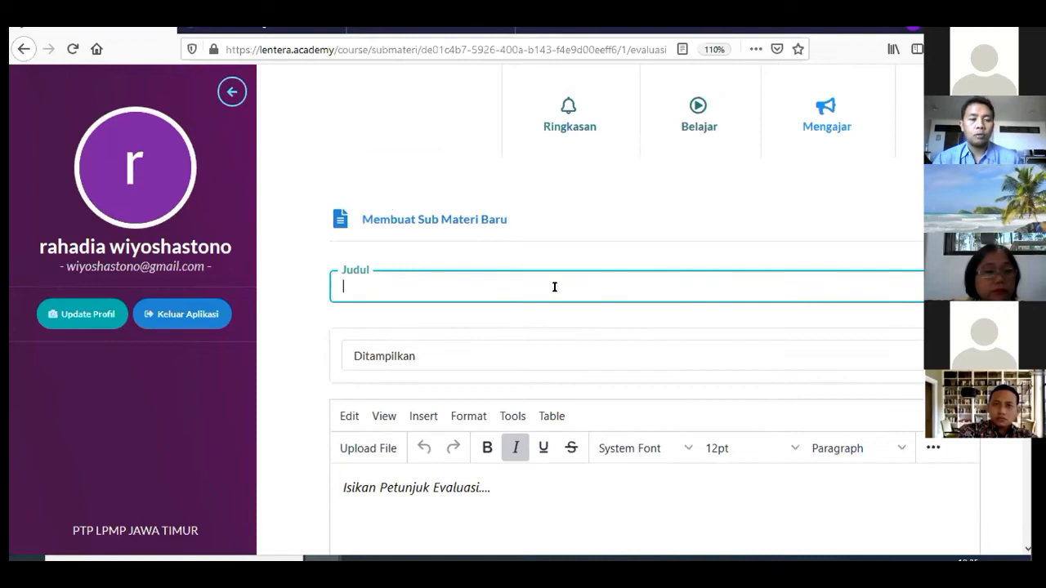
Title the evaluation 'Evaluasi Besaran Fisika Dan Satuan' and keep its visibility set to Ditampilkan
text(Evaluasi )
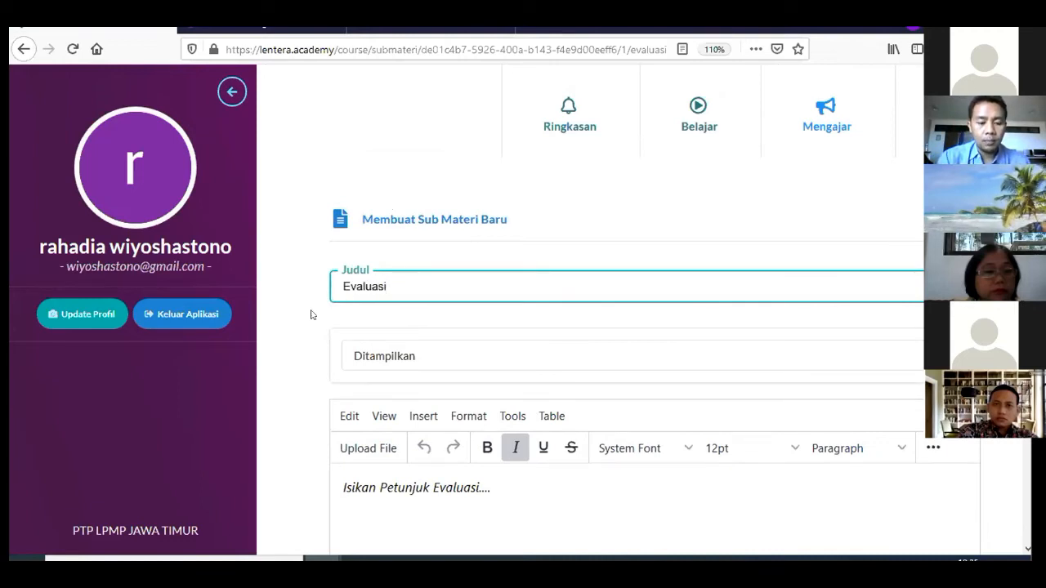
text(Besaran Fisika Dan Satuan)
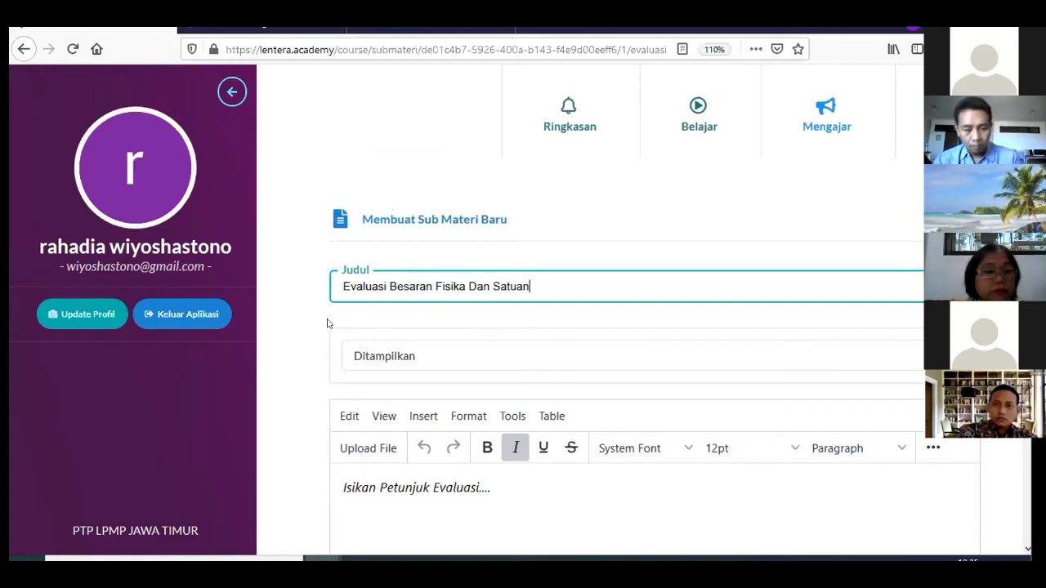
click(439, 360)
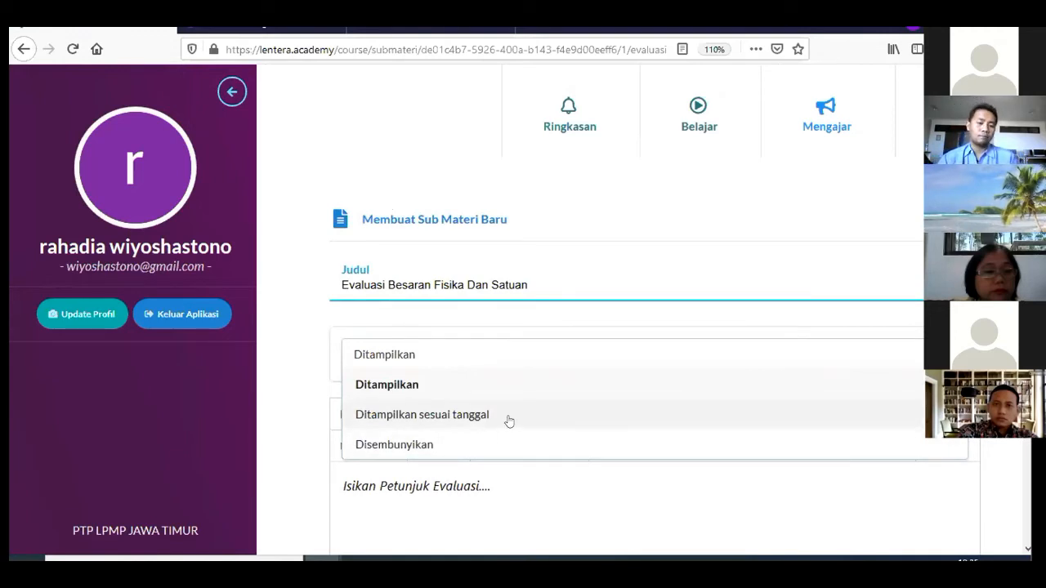
click(634, 498)
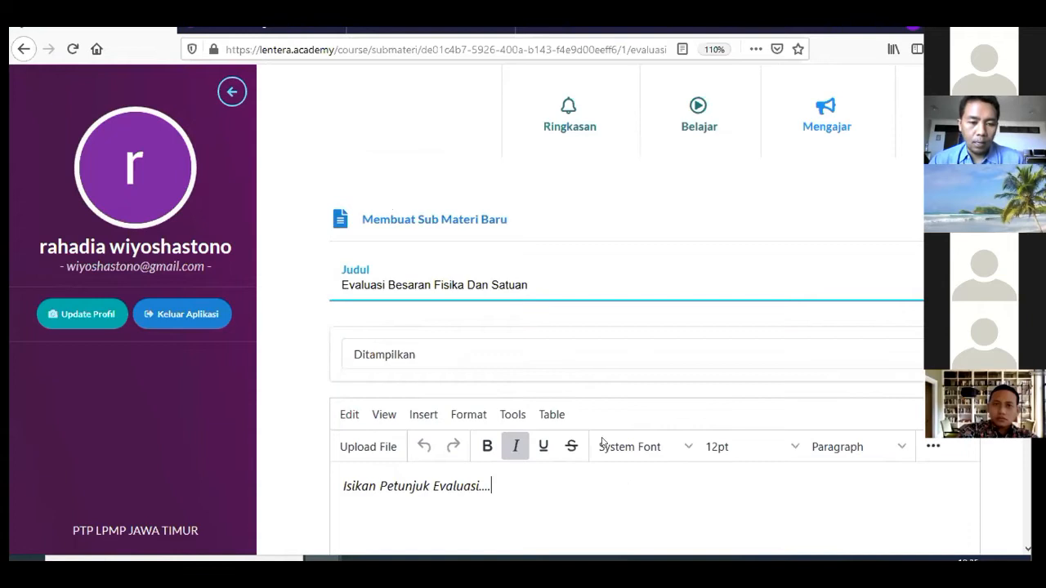
Replace the placeholder instructions with 'Silahkan Pilih Jawaban Yang Benar' and save the evaluation
scroll(518, 384, down, 2)
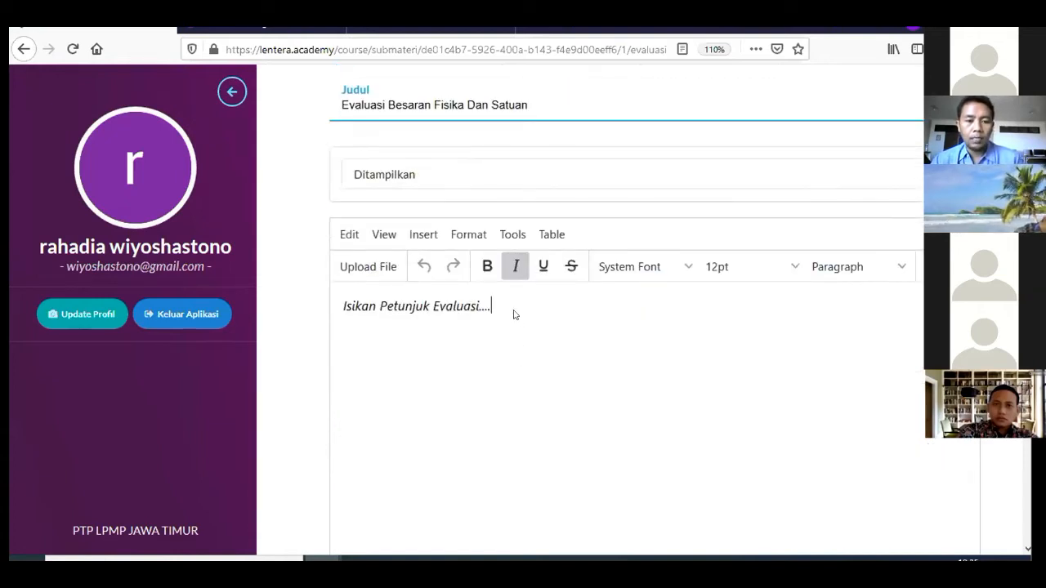
key(BackSpace)
key(BackSpace)
key(BackSpace)
key(BackSpace)
key(BackSpace)
key(BackSpace)
key(BackSpace)
key(BackSpace)
key(BackSpace)
key(BackSpace)
key(BackSpace)
key(BackSpace)
key(BackSpace)
key(BackSpace)
key(BackSpace)
key(BackSpace)
key(BackSpace)
key(BackSpace)
key(BackSpace)
key(BackSpace)
key(BackSpace)
key(BackSpace)
text(Silahkan P)
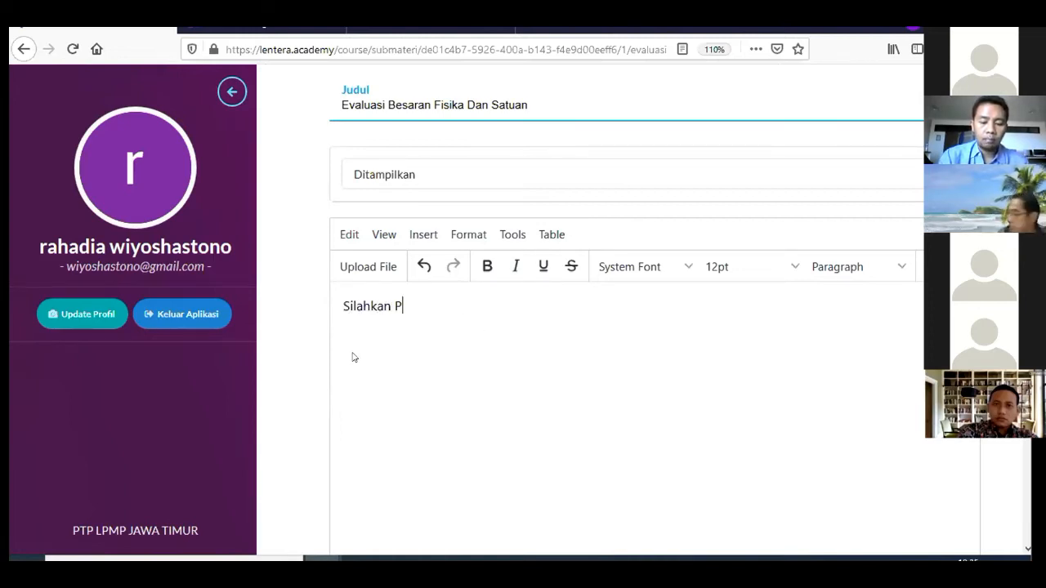
text(ilih jawaban)
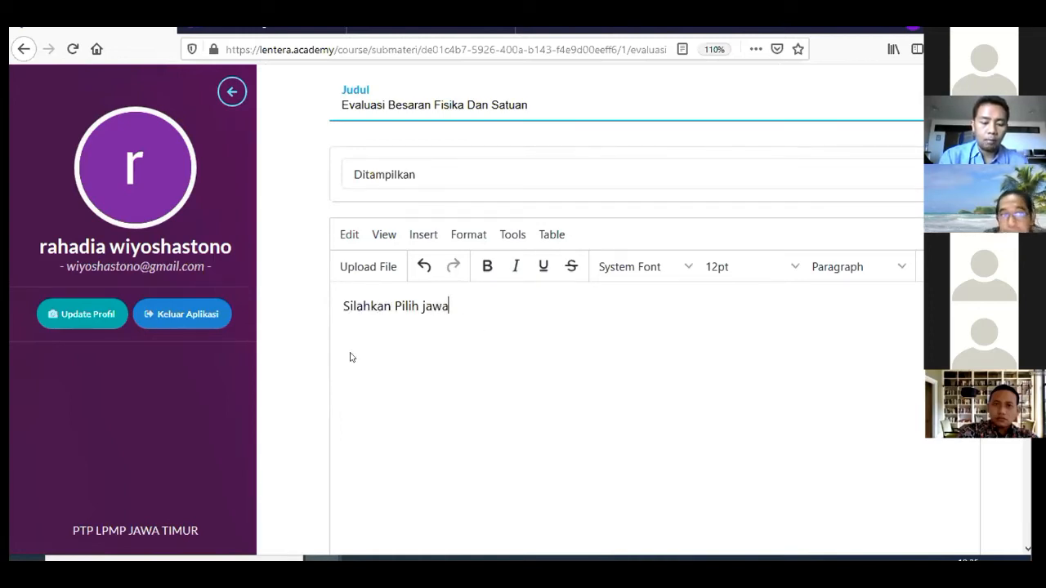
key(BackSpace)
key(BackSpace)
key(BackSpace)
key(BackSpace)
key(BackSpace)
key(BackSpace)
key(BackSpace)
text(Jawaban Y)
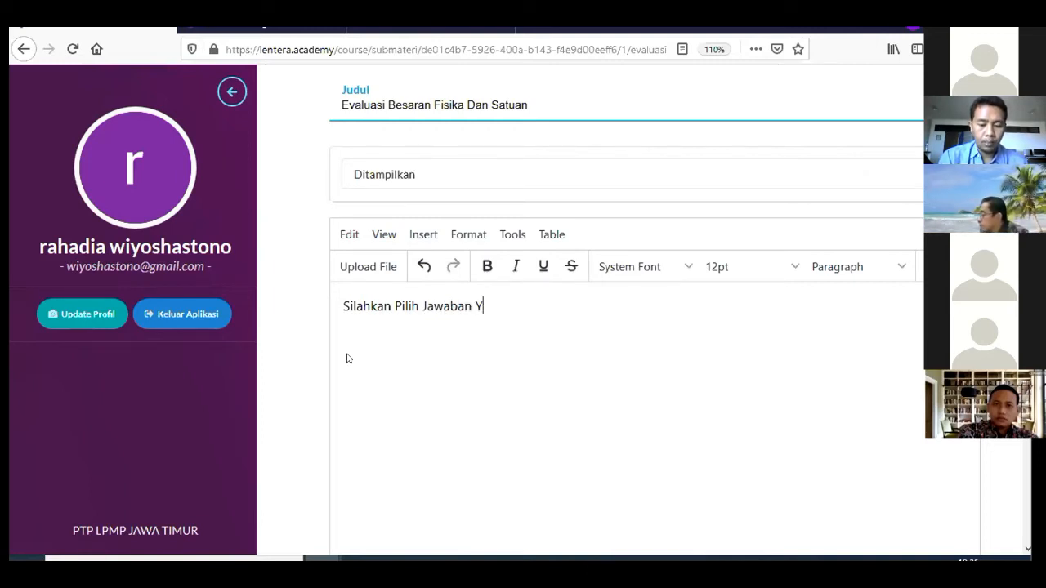
text(ang Benar)
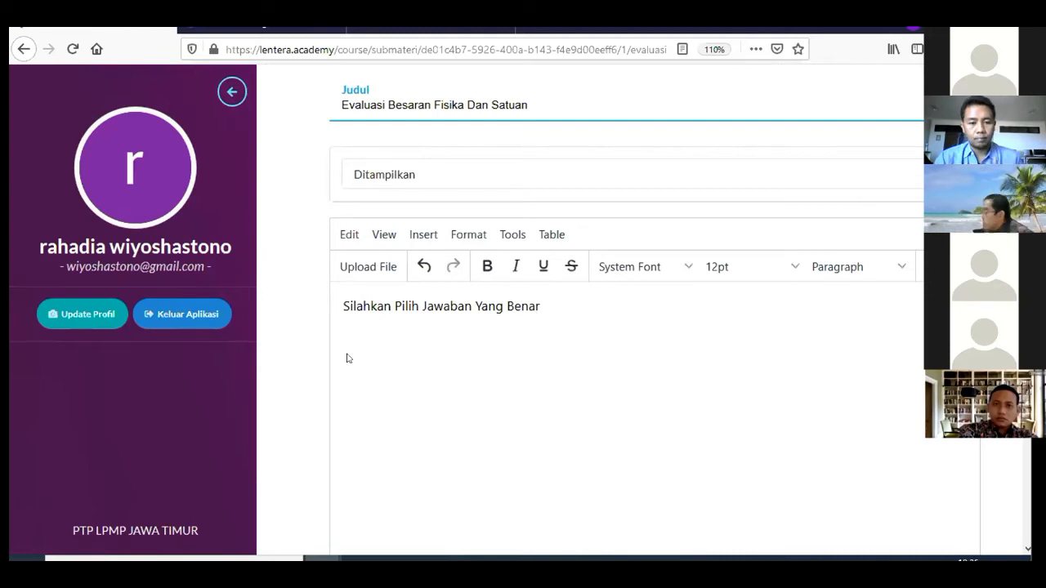
scroll(458, 346, down, 5)
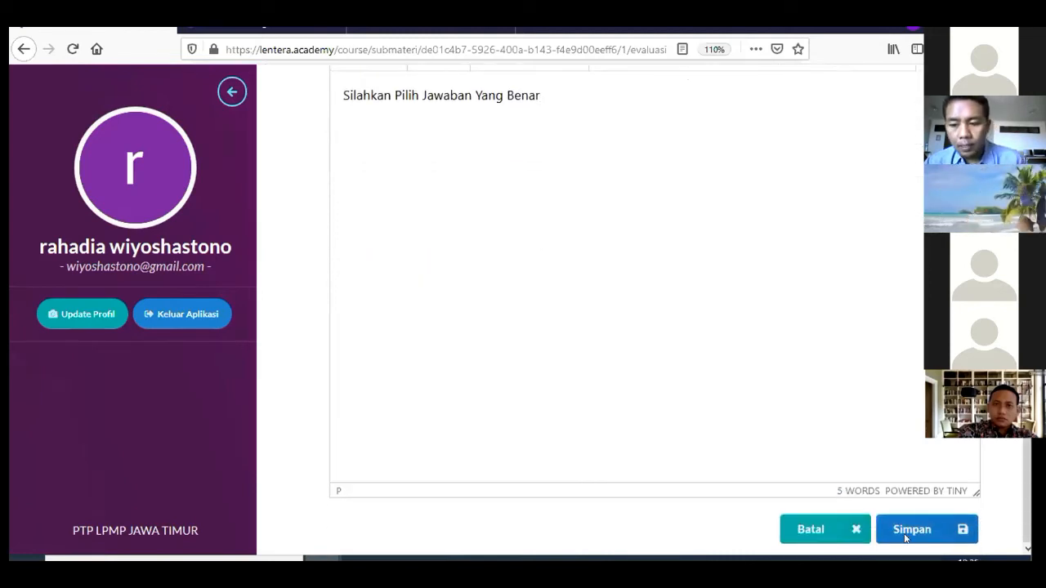
click(907, 531)
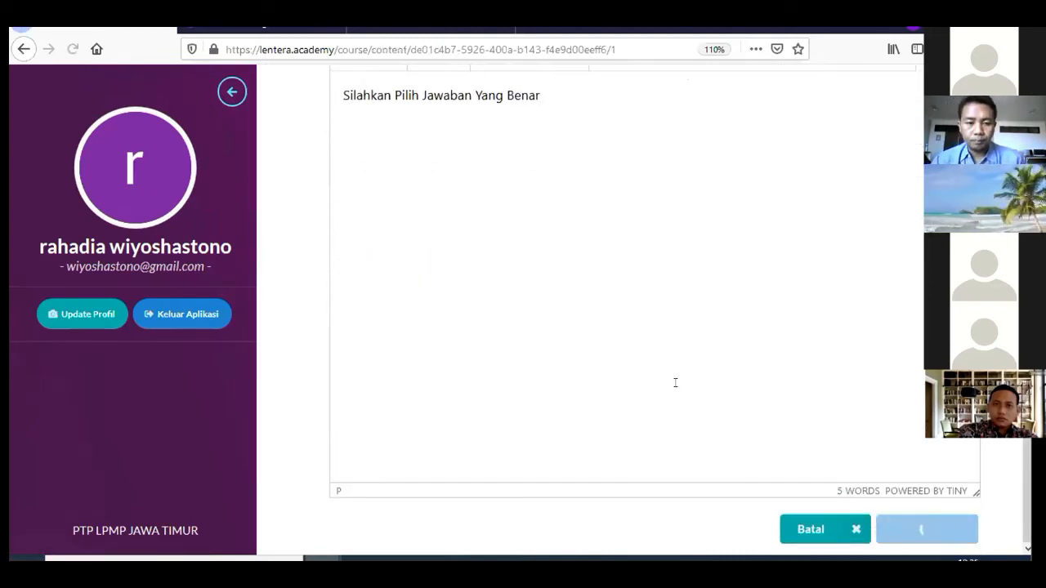
Scroll to the Sub Materi table showing the evaluation below Besaran Fisika dan Satuan
scroll(664, 381, down, 6)
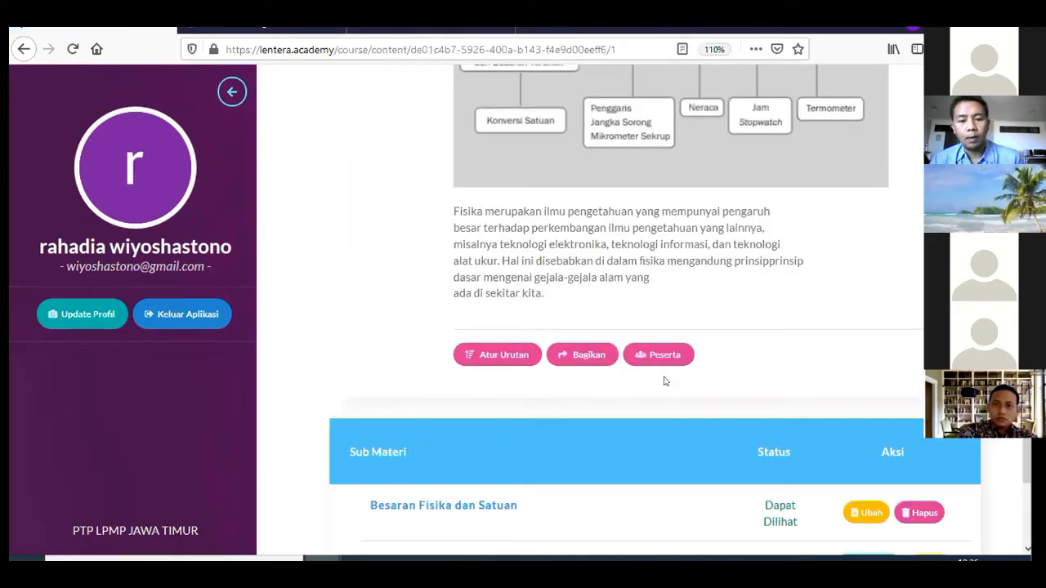
scroll(665, 380, down, 3)
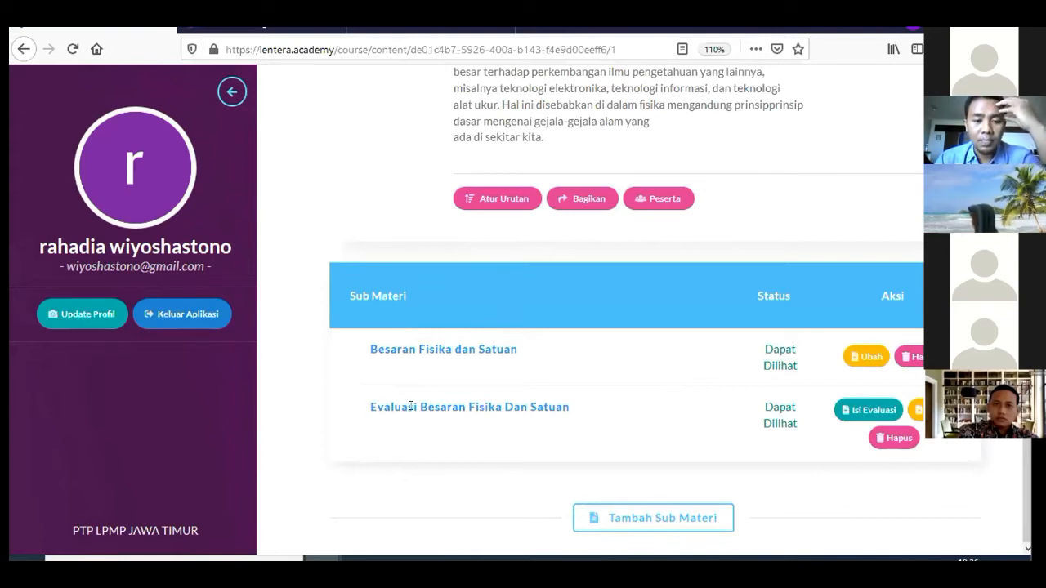
Use Atur Urutan to move Evaluasi Besaran Fisika Dan Satuan to the top and save the order
click(494, 196)
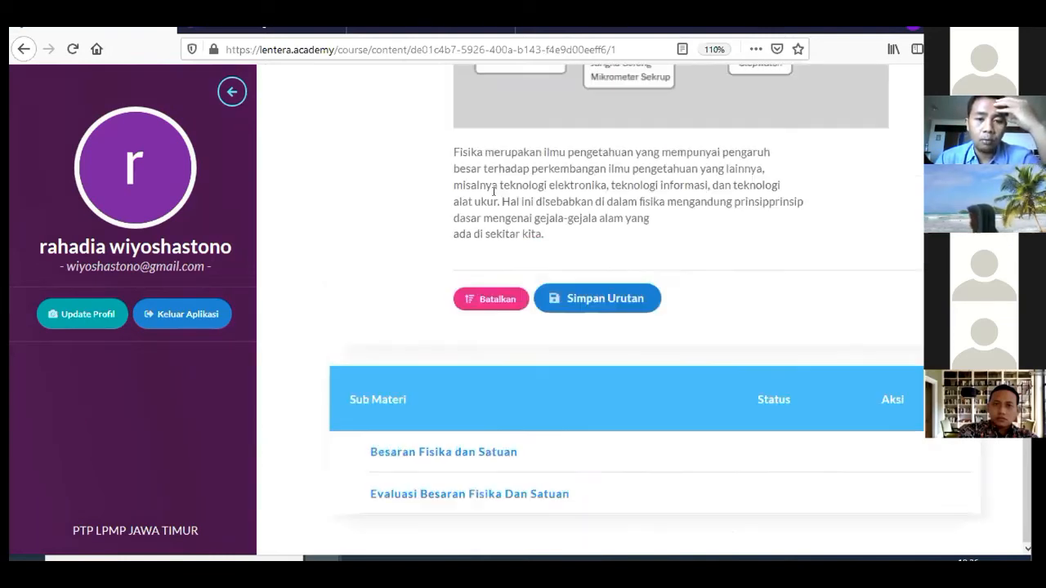
drag(479, 496, 483, 443)
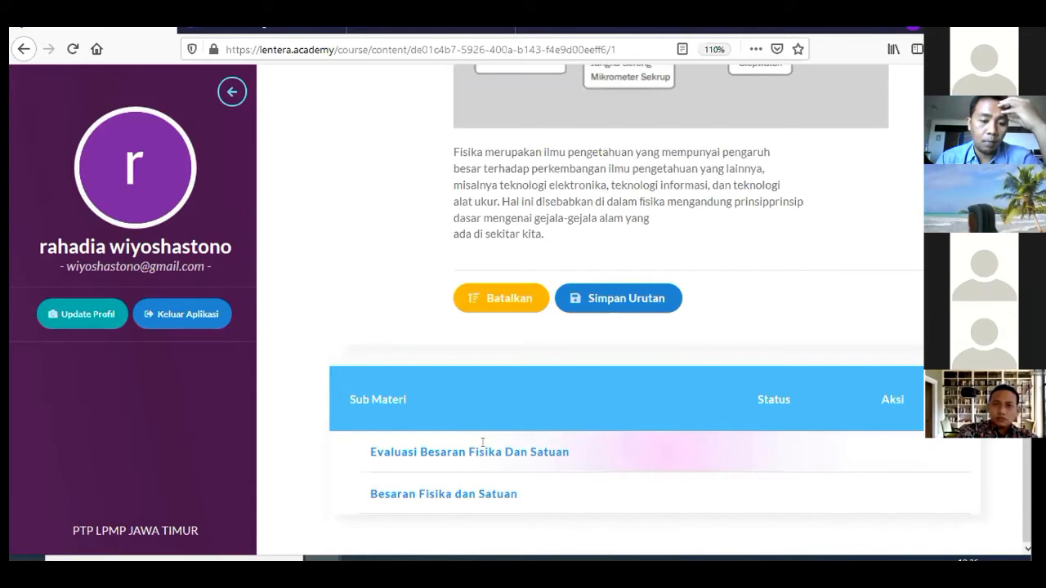
drag(483, 434, 497, 426)
click(516, 300)
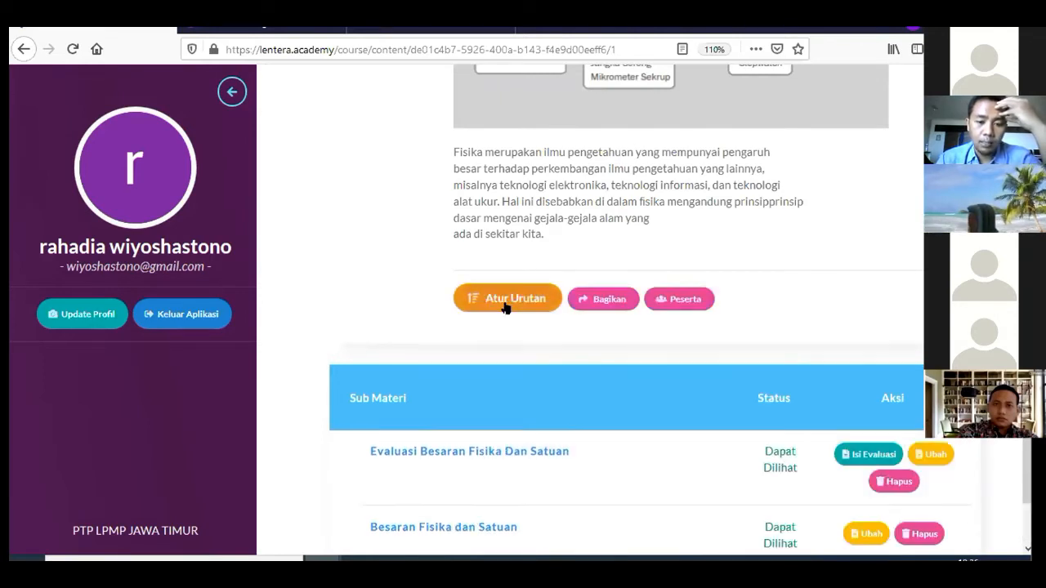
scroll(570, 349, down, 2)
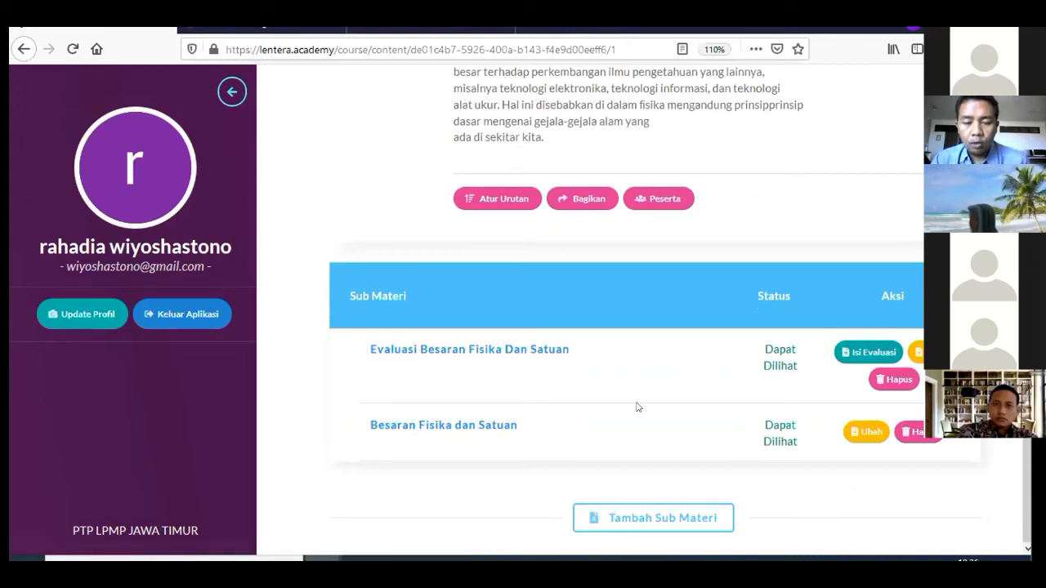
Bring the Foxit PhantomPDF textbook forward and move to page 38's Uji Kompetensi 1 multiple-choice questions
mouse_move(508, 558)
click(535, 491)
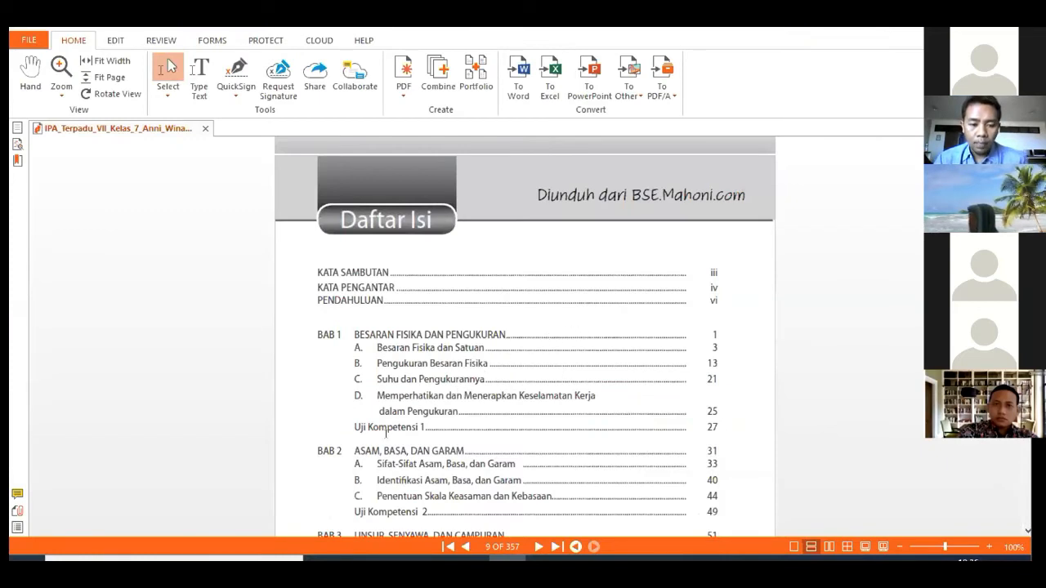
scroll(463, 384, down, 5)
scroll(438, 367, up, 5)
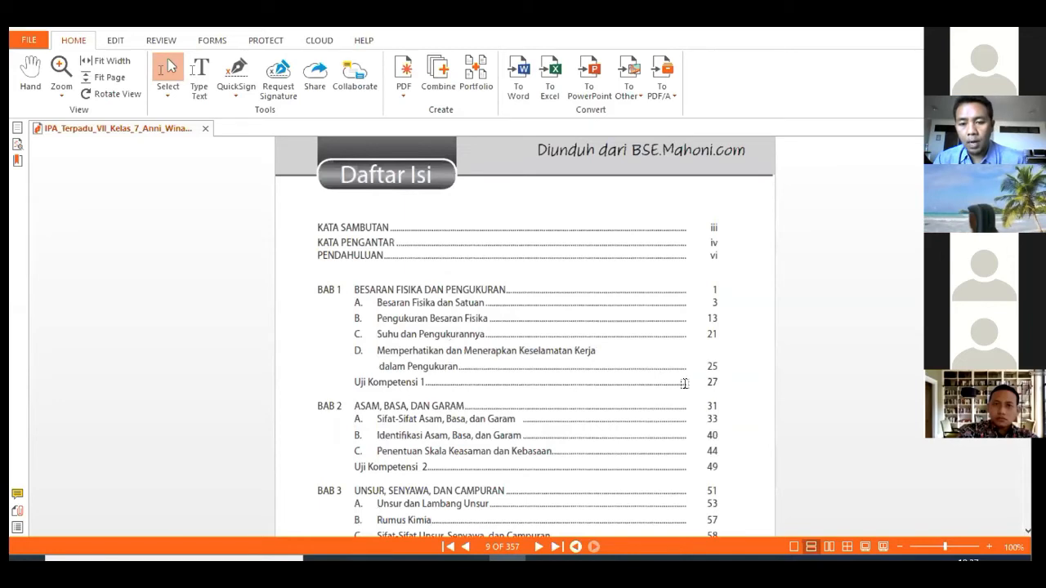
scroll(703, 381, down, 15)
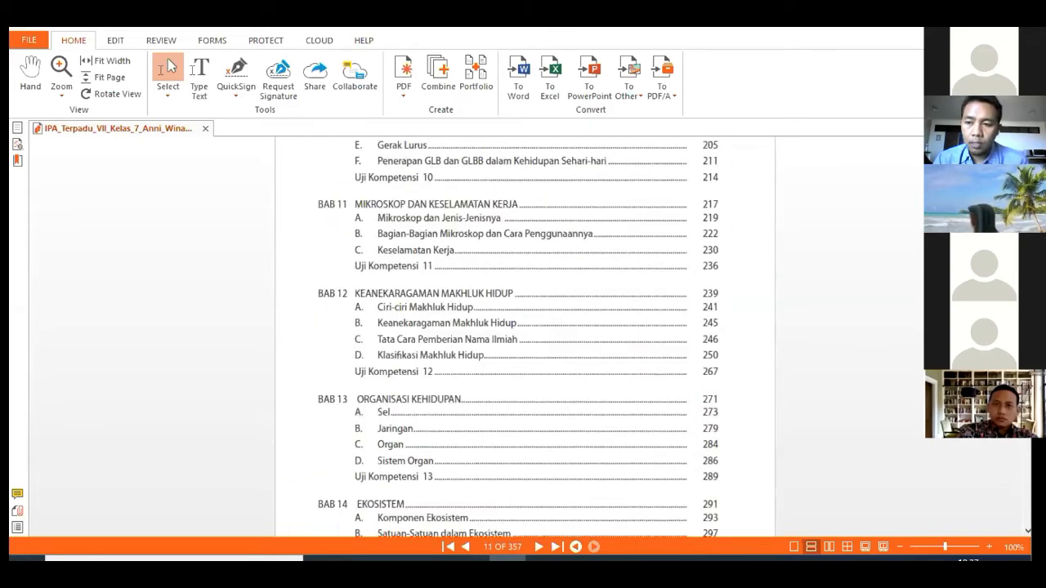
scroll(603, 326, down, 20)
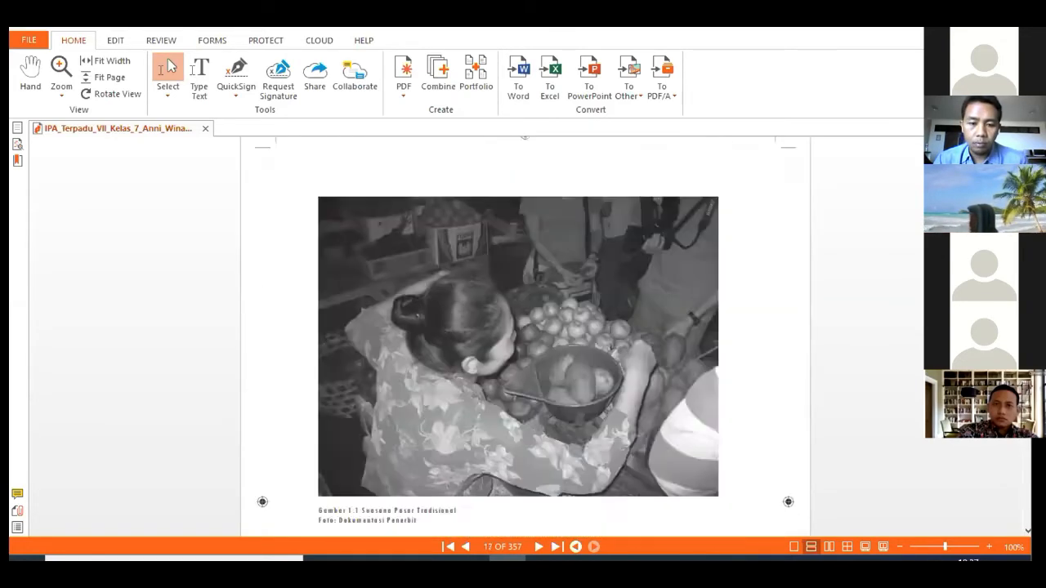
scroll(602, 326, down, 20)
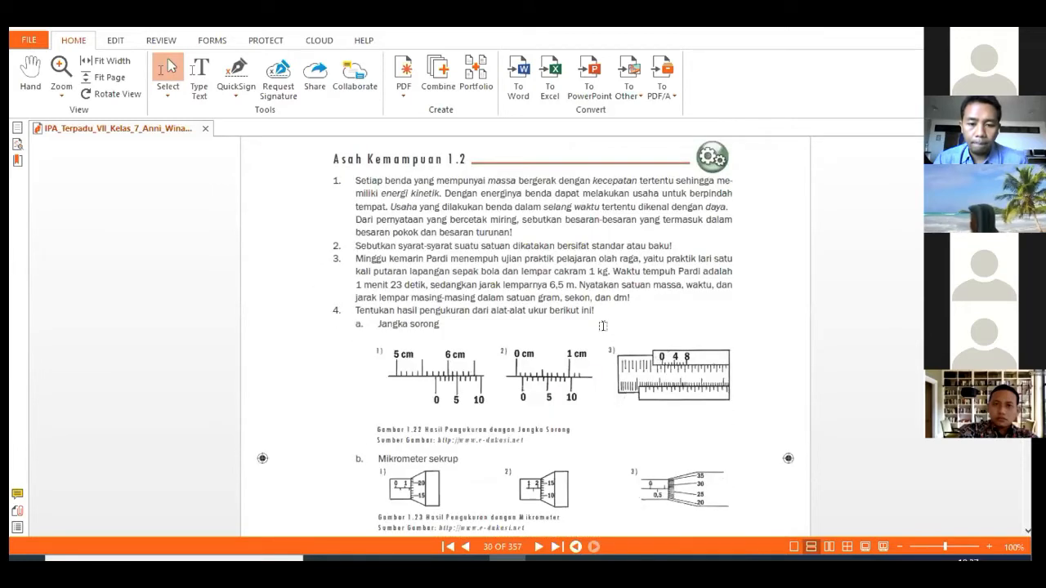
scroll(602, 326, down, 20)
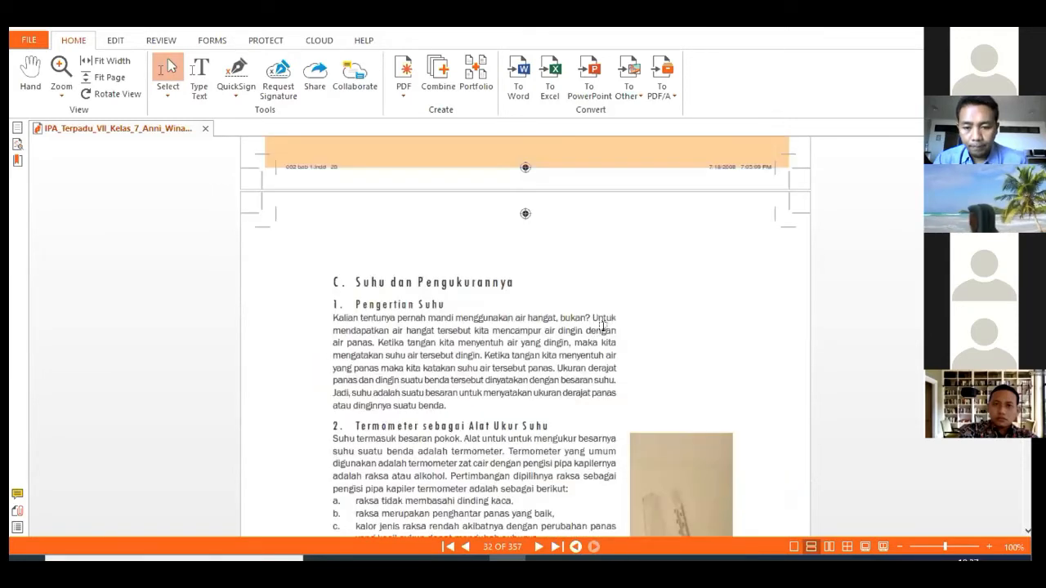
scroll(603, 327, down, 20)
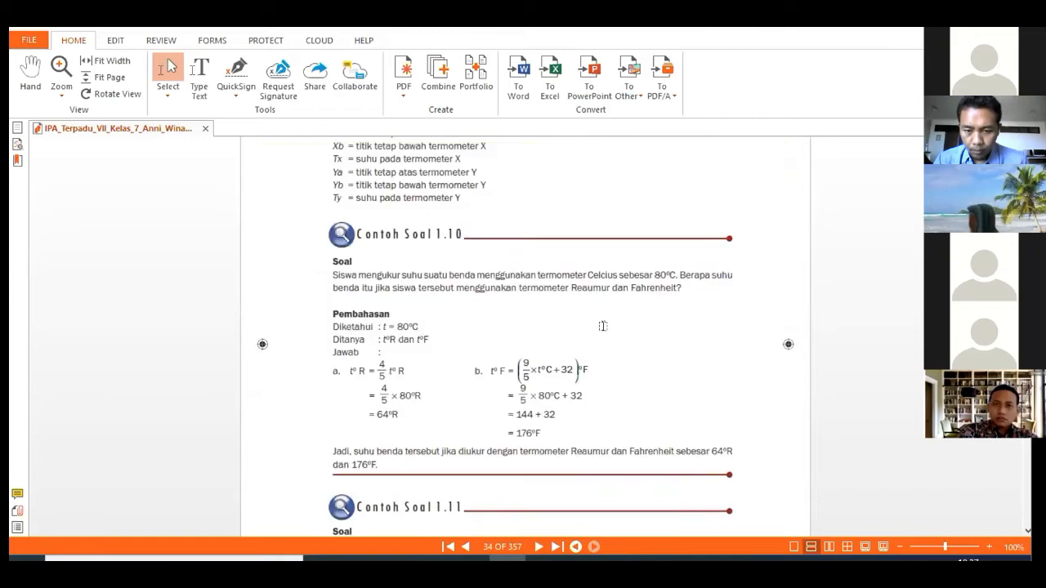
scroll(602, 326, down, 20)
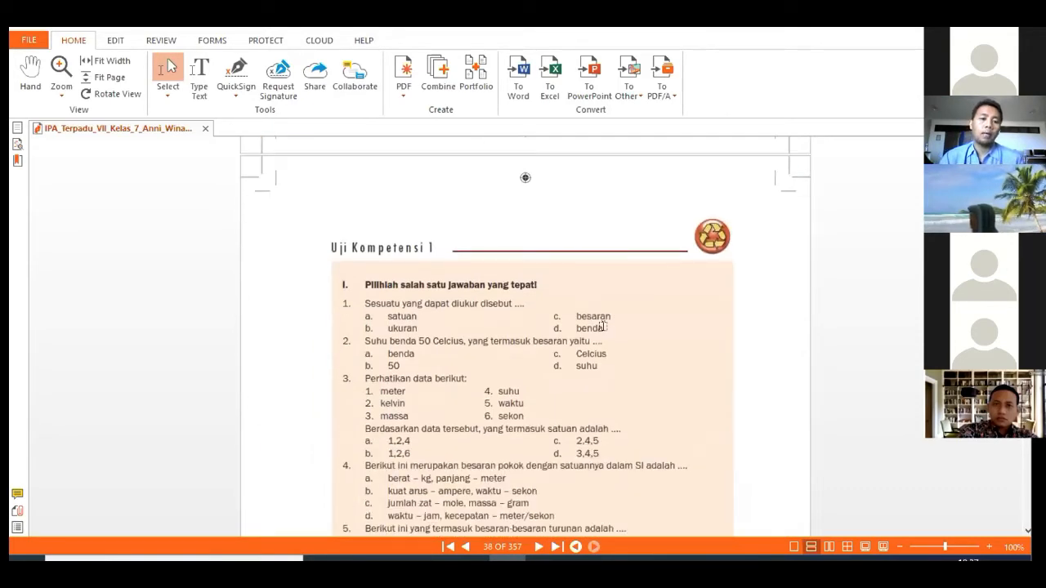
scroll(603, 326, down, 1)
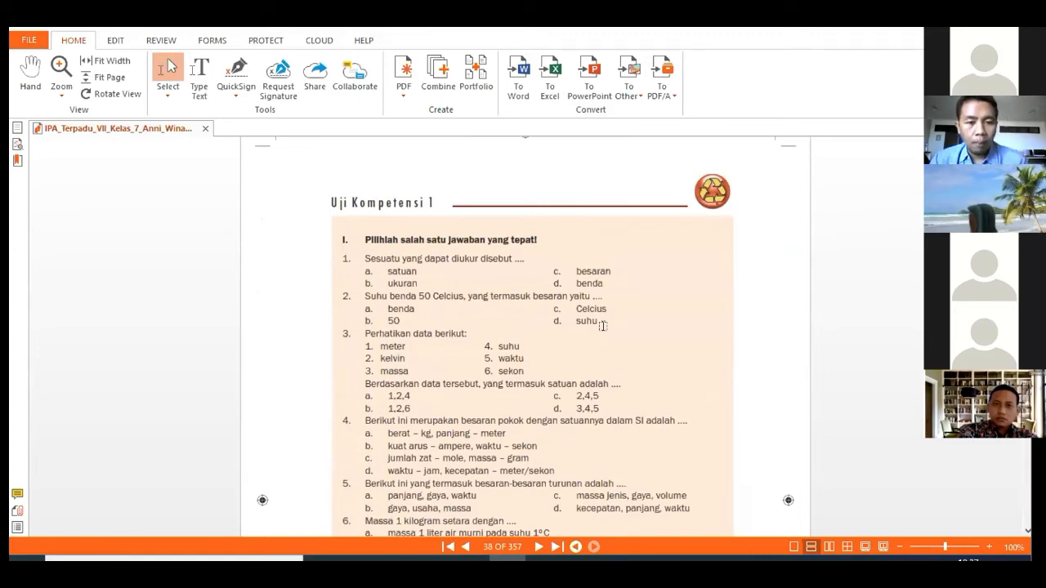
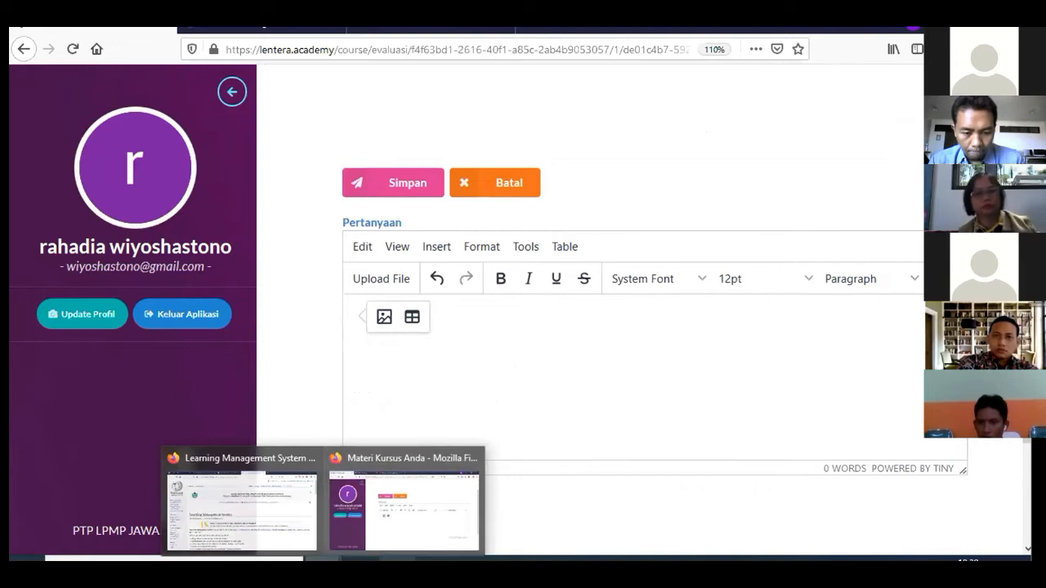
Copy question 17's sentence about measuring a block's density from the textbook PDF
click(506, 559)
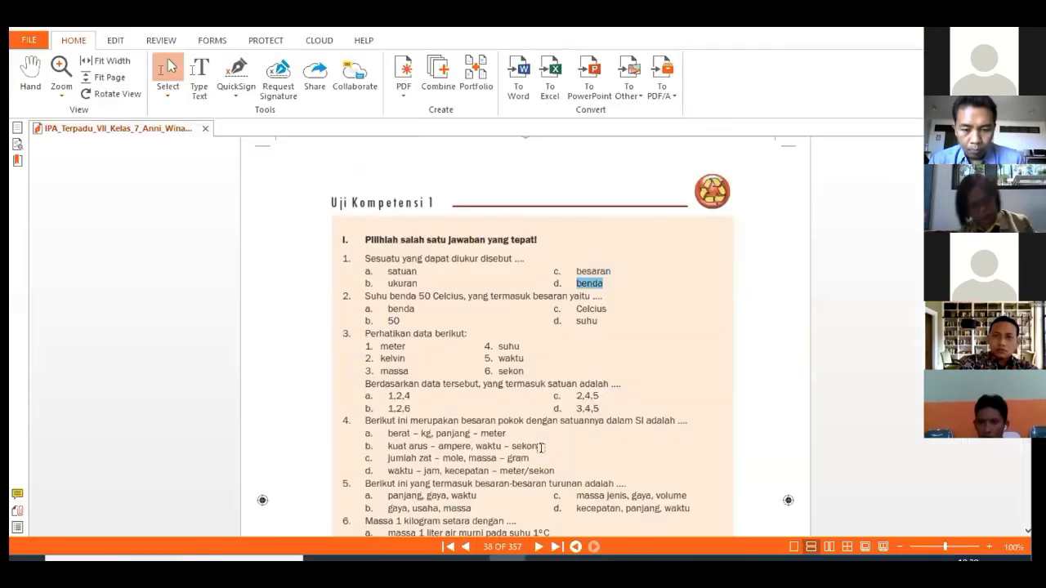
drag(365, 292, 484, 288)
scroll(498, 319, down, 8)
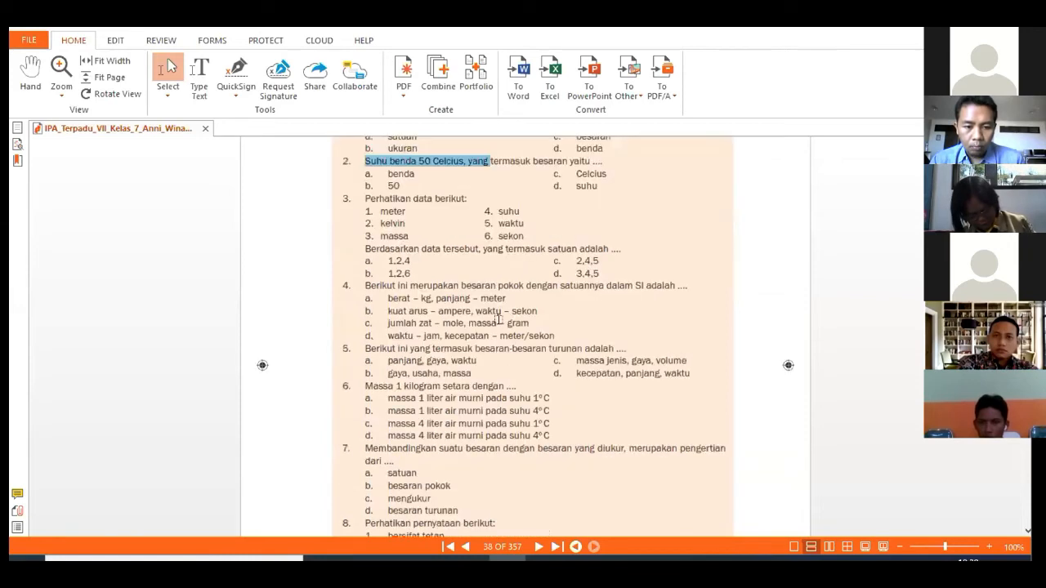
scroll(498, 319, down, 12)
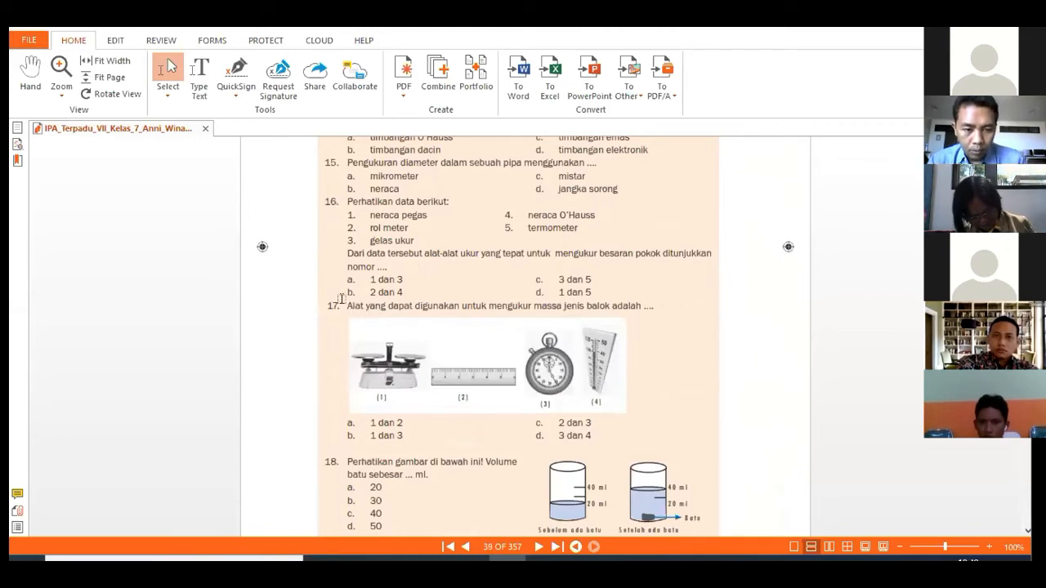
drag(344, 300, 639, 320)
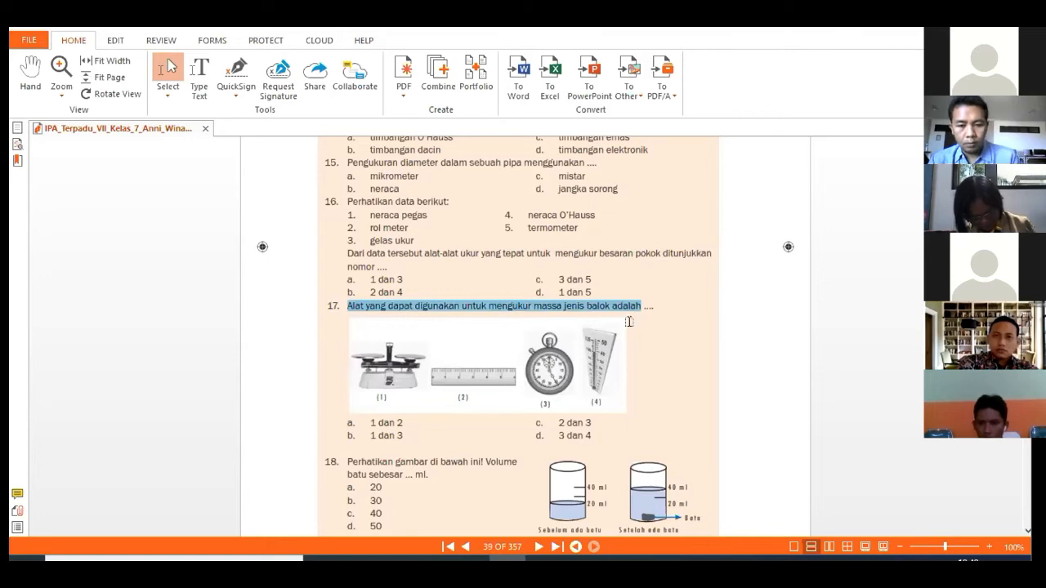
right_click(569, 306)
click(619, 316)
Paste 'Alat yang dapat digunakan untuk mengukur massa jenis balok adalah' into the question editor, adding a new line
mouse_move(361, 559)
click(384, 519)
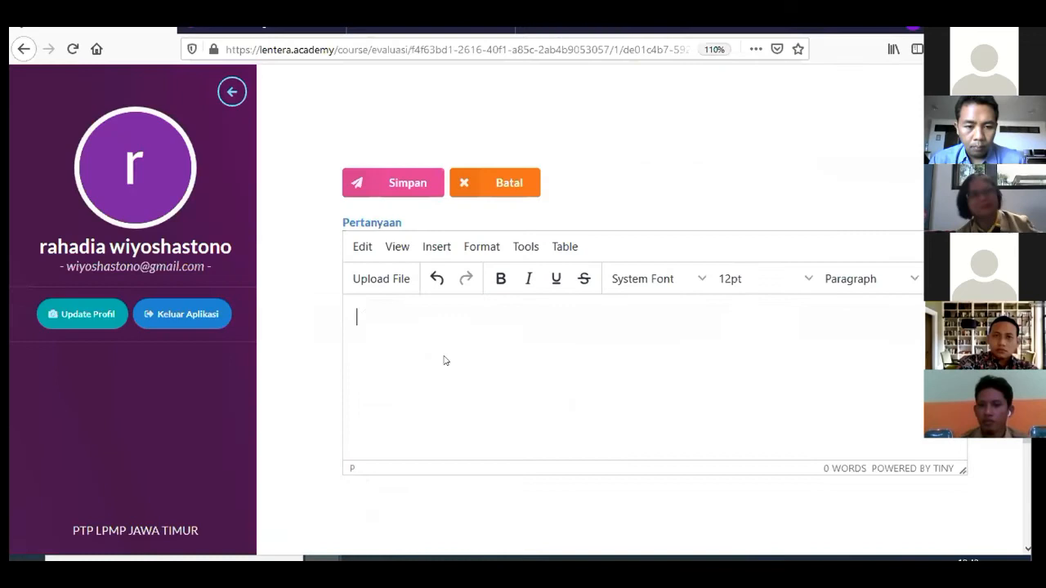
key(ctrl+v)
key(Return)
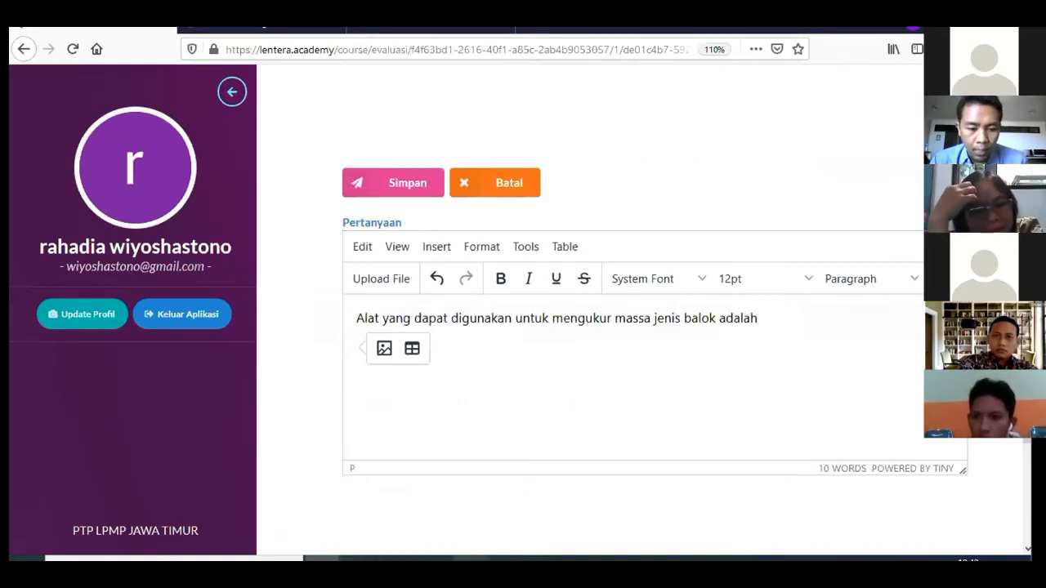
click(508, 559)
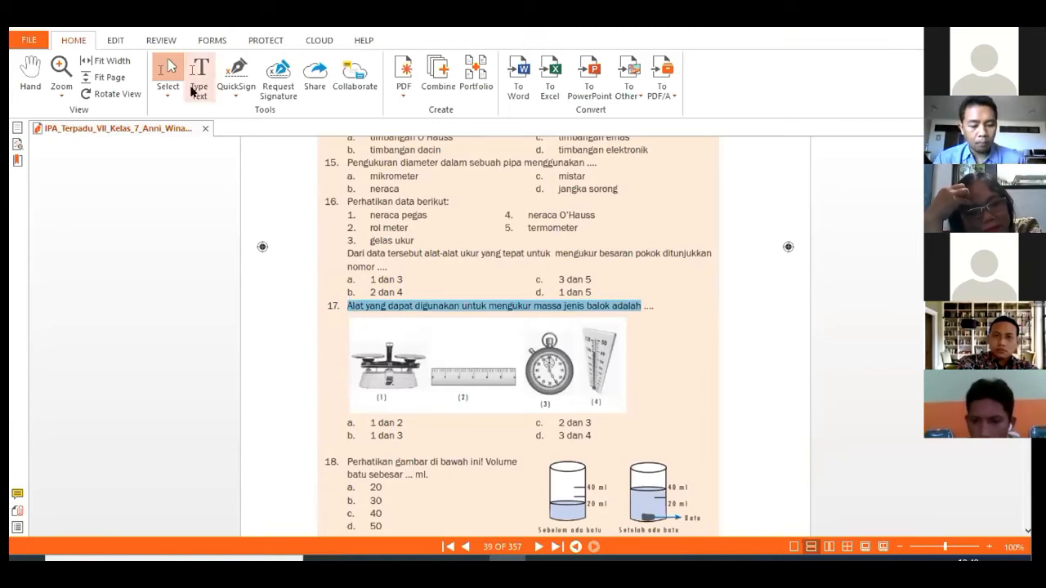
Launch Snipping Tool and capture question 17's picture of four measuring instruments
click(207, 559)
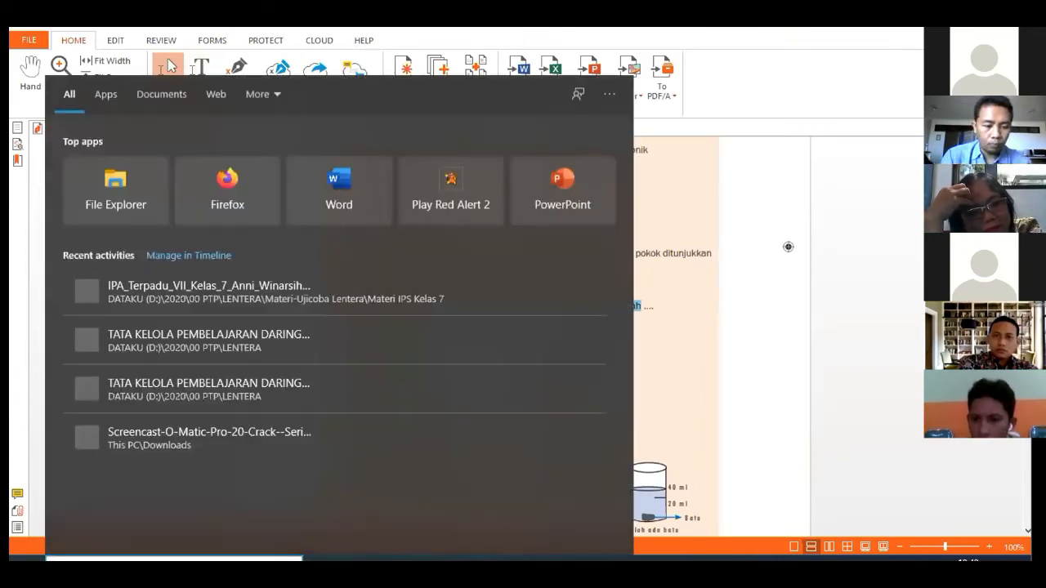
text(snipp)
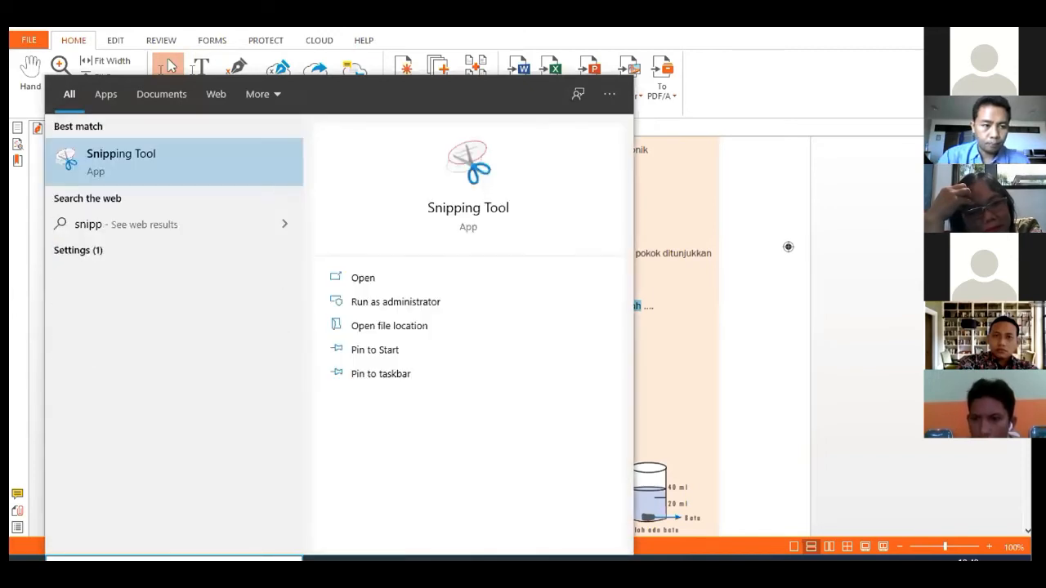
key(Return)
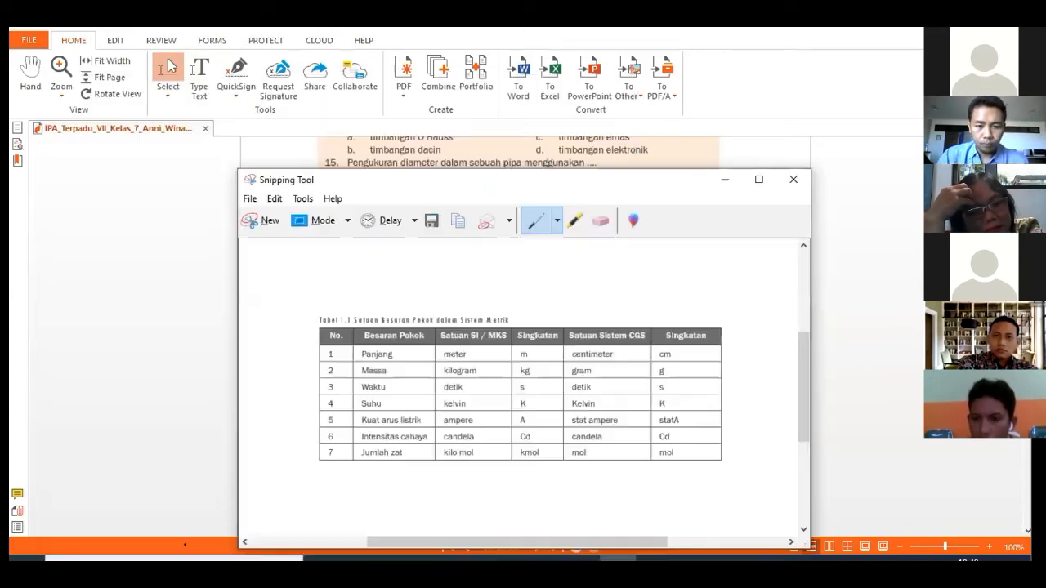
drag(601, 180, 805, 179)
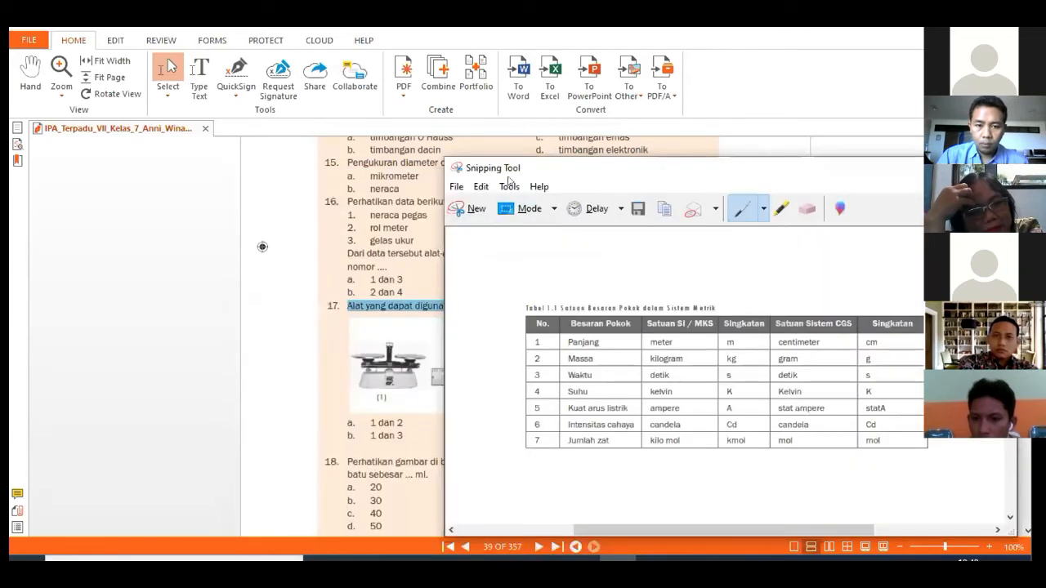
click(373, 331)
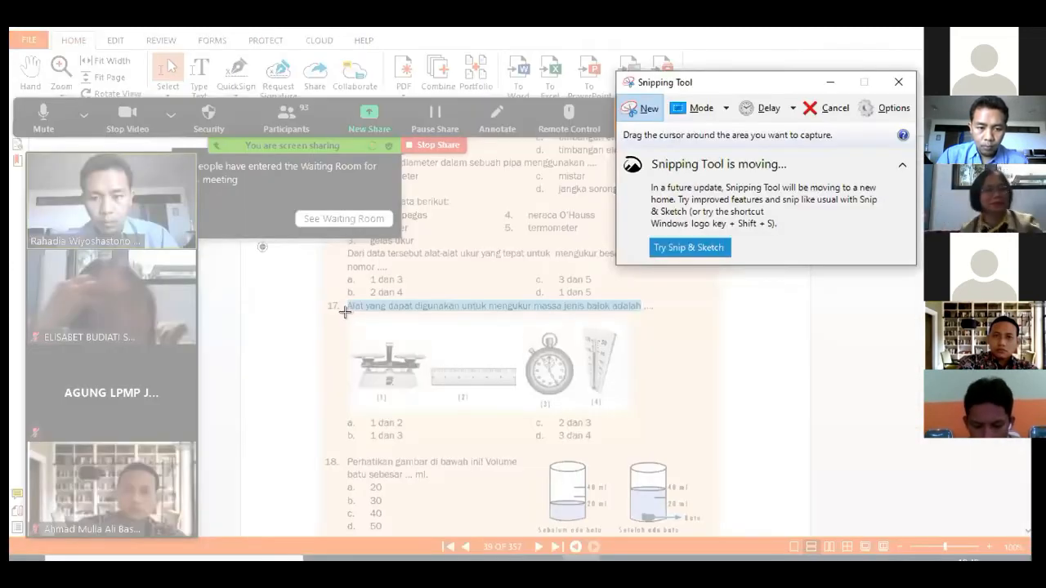
drag(350, 319, 625, 412)
Paste the instruments picture below the density question and save it as question 2
click(322, 559)
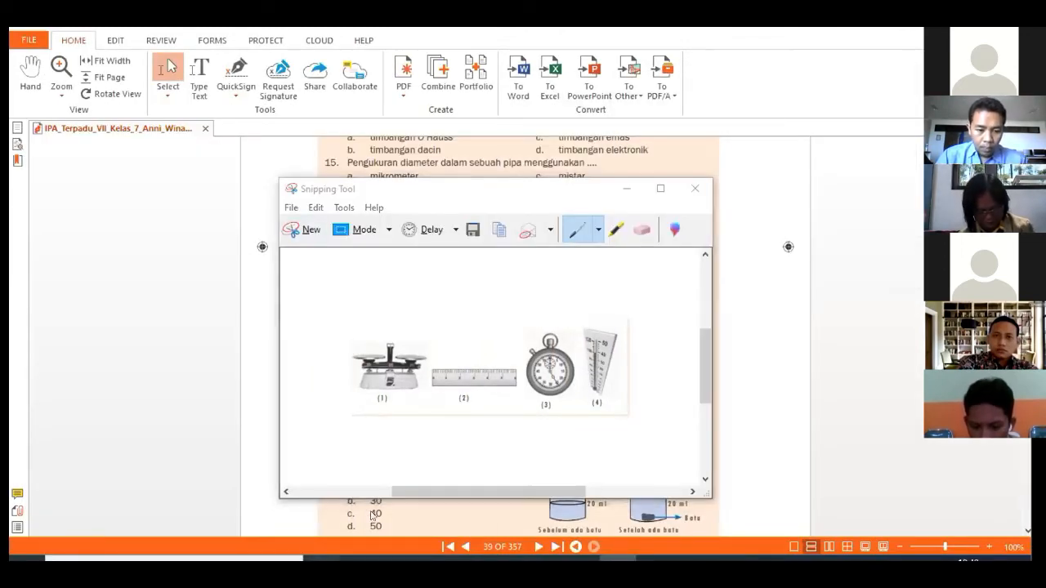
click(410, 504)
key(ctrl+v)
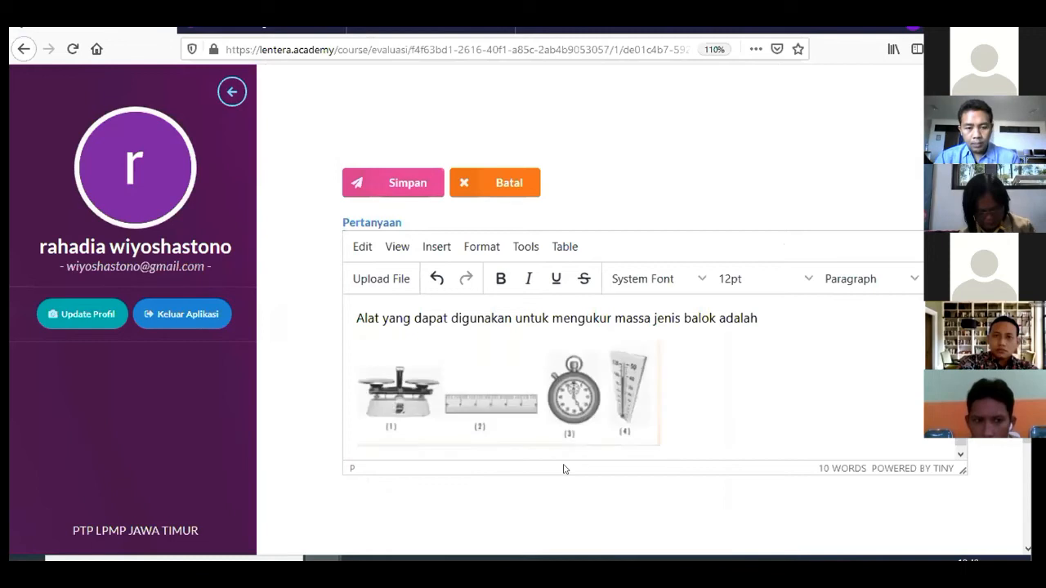
click(415, 181)
scroll(502, 240, down, 3)
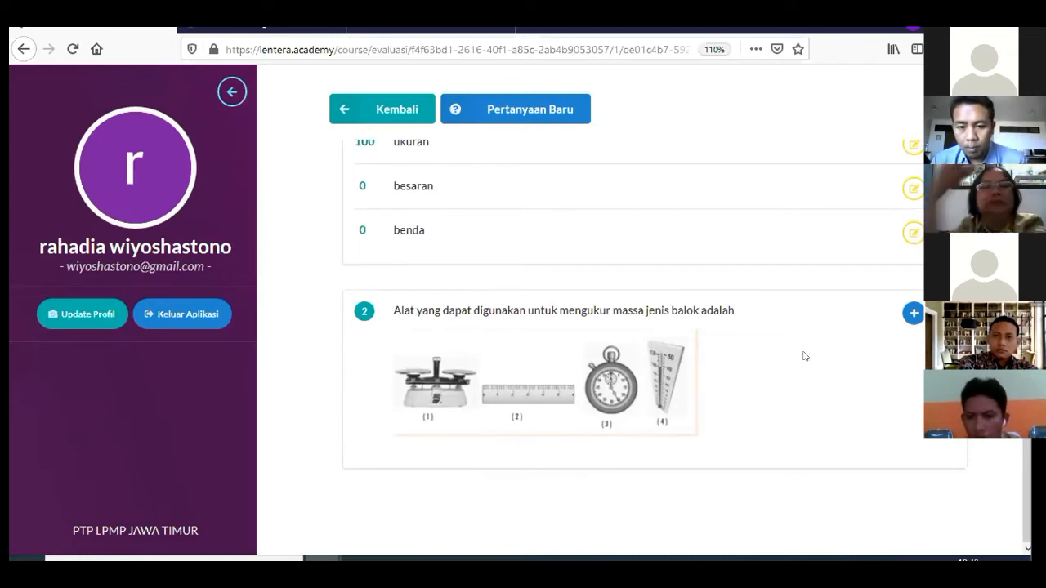
Add answer option '1 dan 2', copied from the textbook, worth 100 points to question 2
click(913, 314)
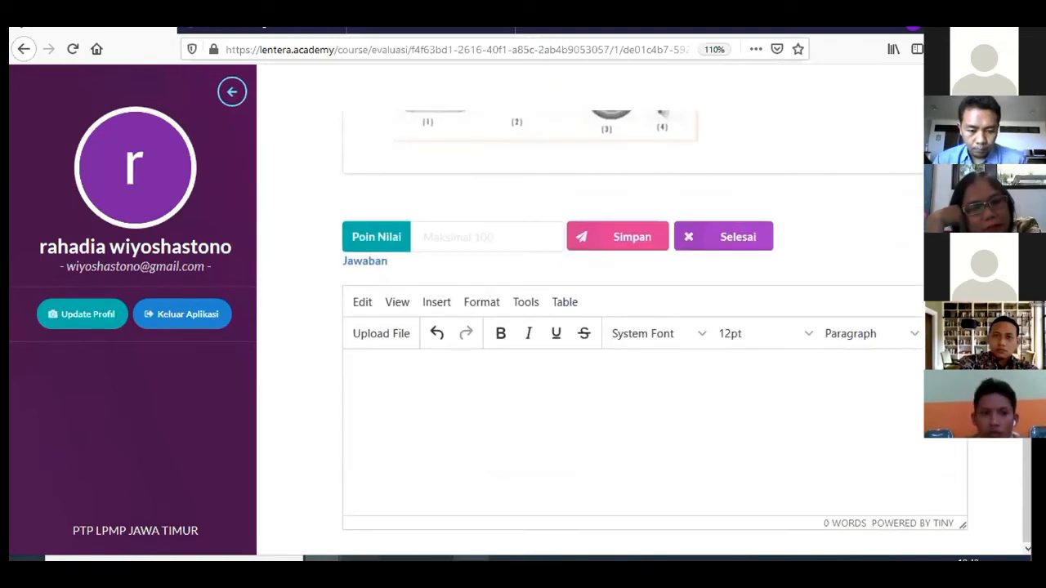
click(501, 559)
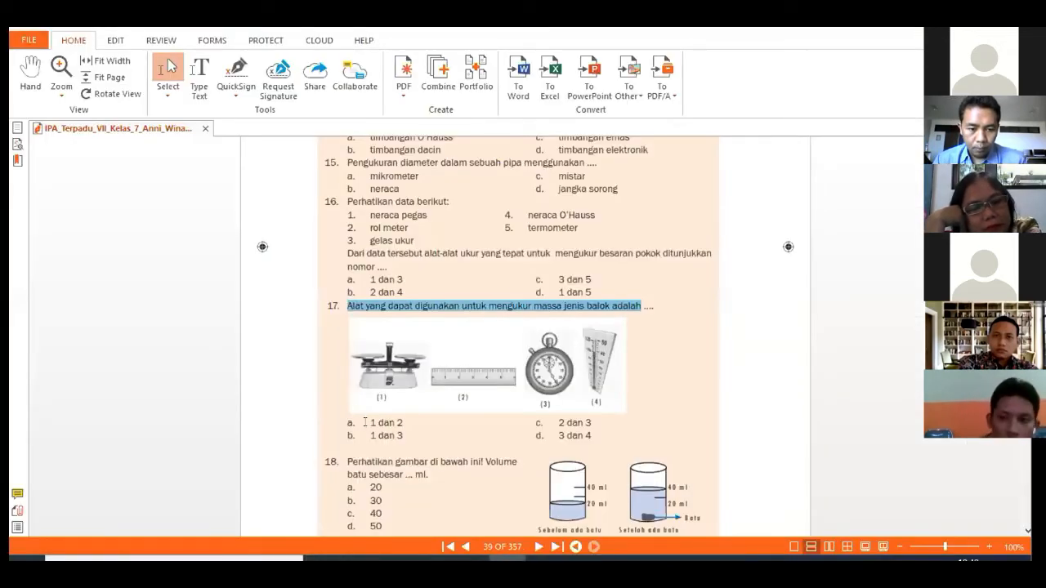
drag(367, 422, 399, 422)
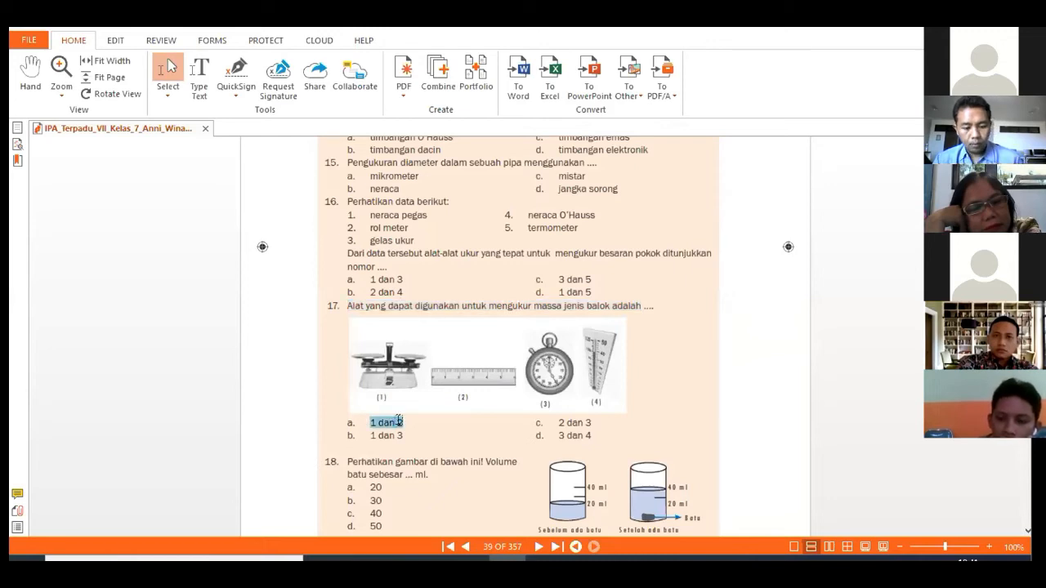
mouse_move(323, 560)
click(240, 502)
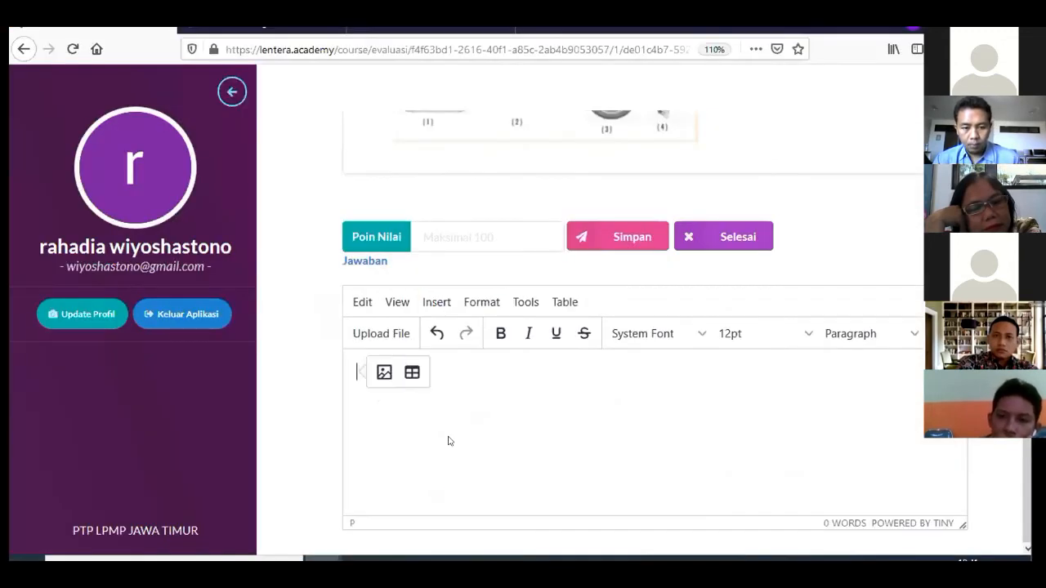
key(ctrl+v)
click(498, 238)
text(100)
click(634, 233)
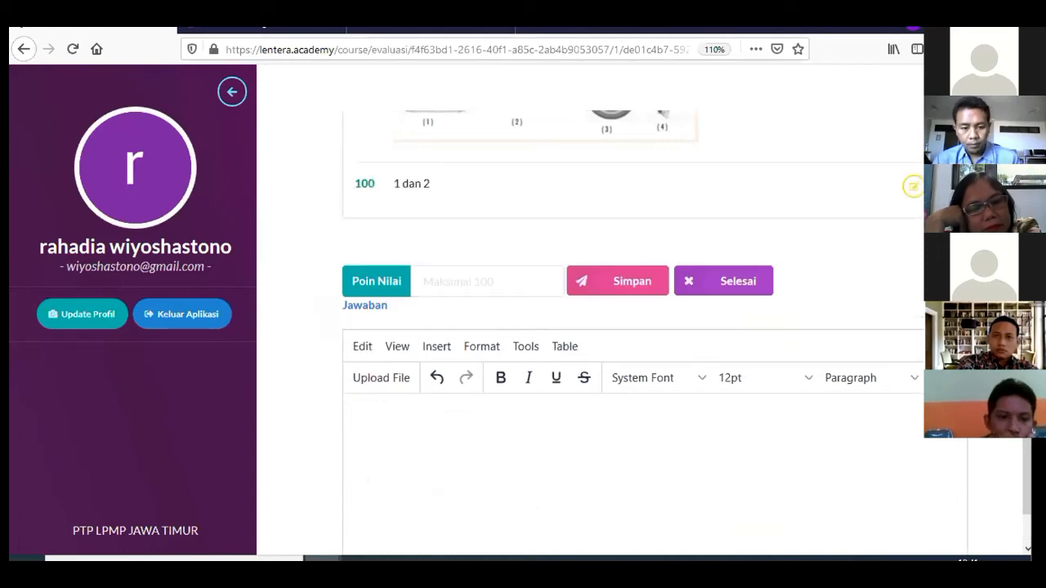
Add answer options '1 Dan 3' and '2 Dan 3', each worth 0 points
click(392, 482)
text(1 Dan 3)
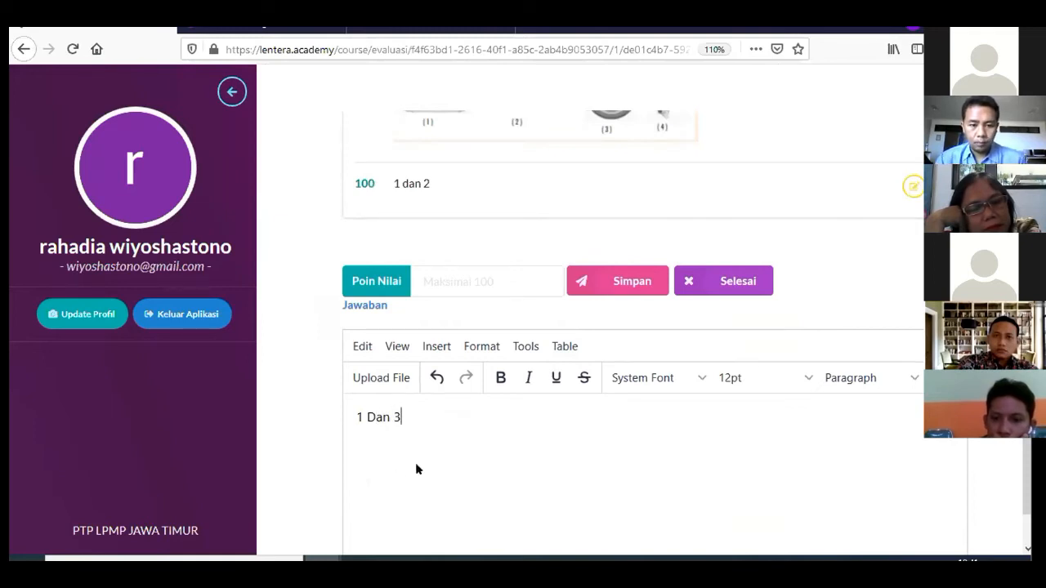
click(458, 282)
text(0)
click(618, 281)
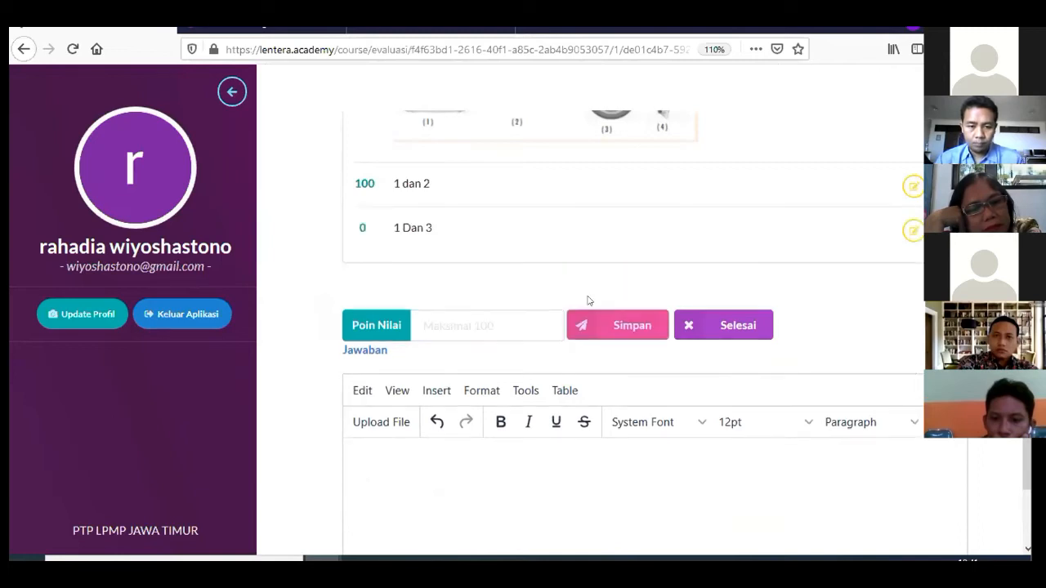
click(434, 479)
text(2 Dan 3)
click(511, 327)
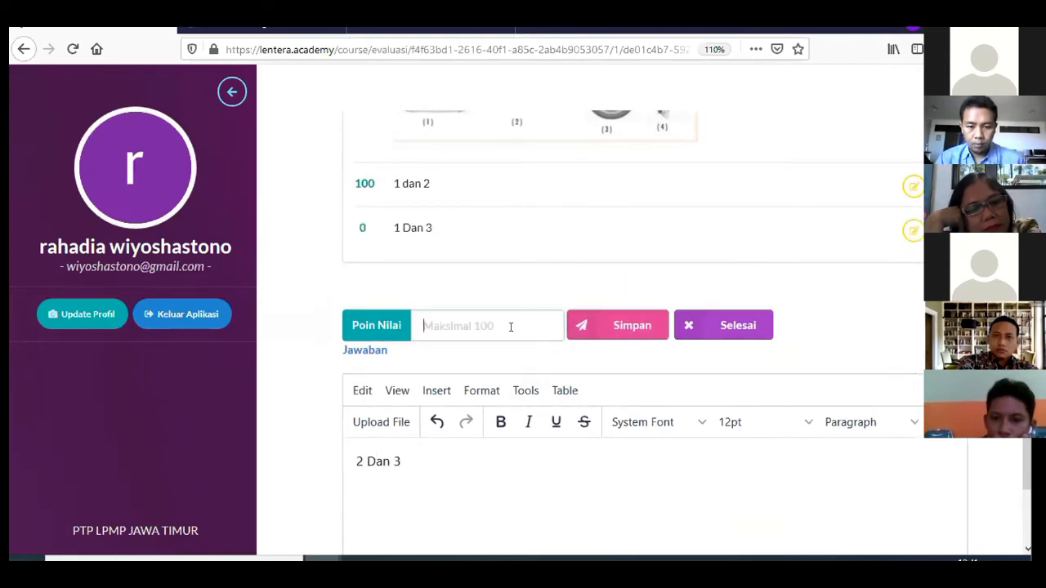
text(0)
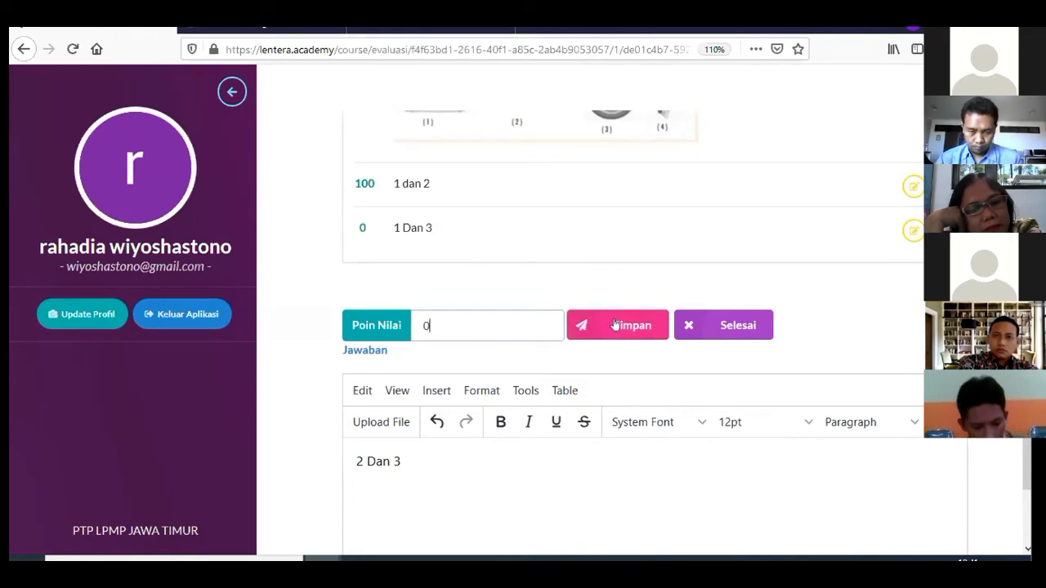
click(615, 324)
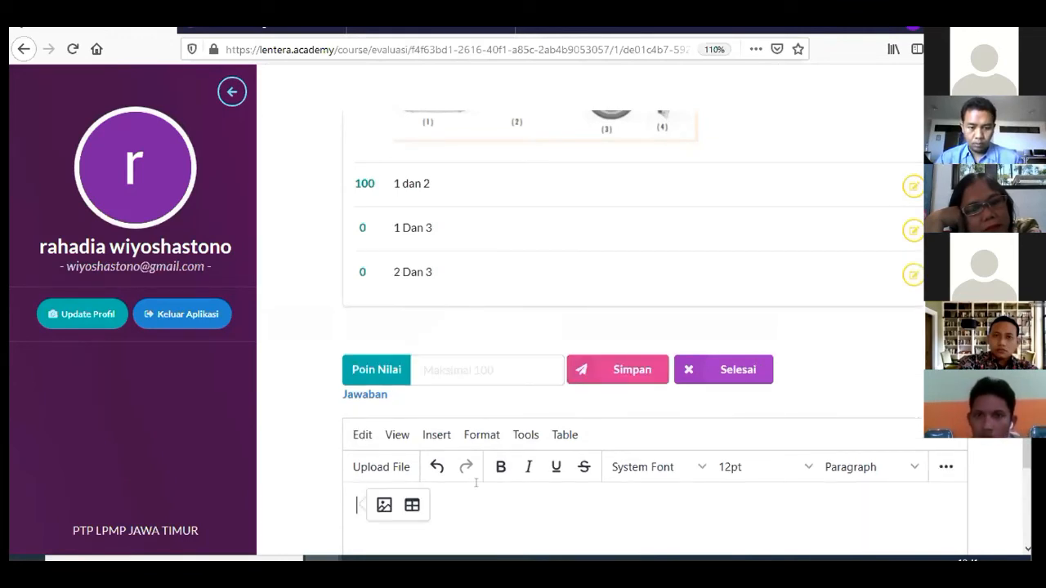
Add the final answer option '2 Dan 4' and finish question 2's answers
text(2 Dan)
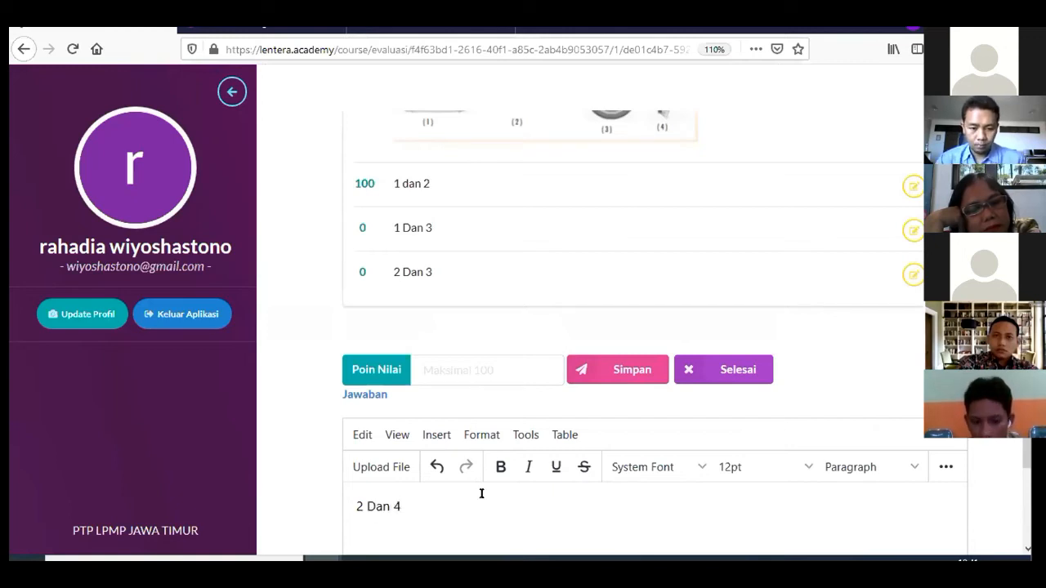
text( 4)
click(582, 370)
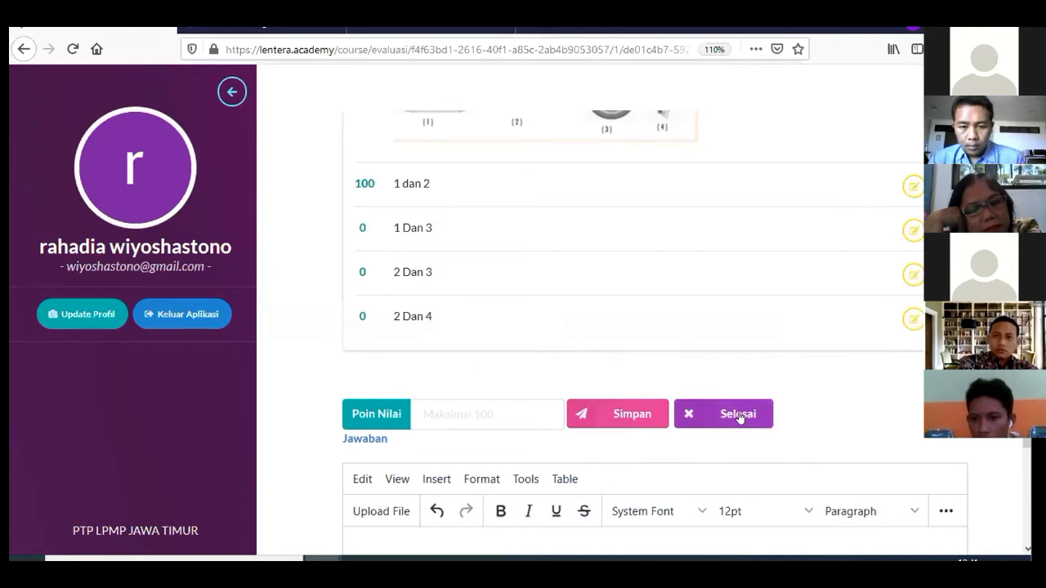
click(741, 414)
click(725, 332)
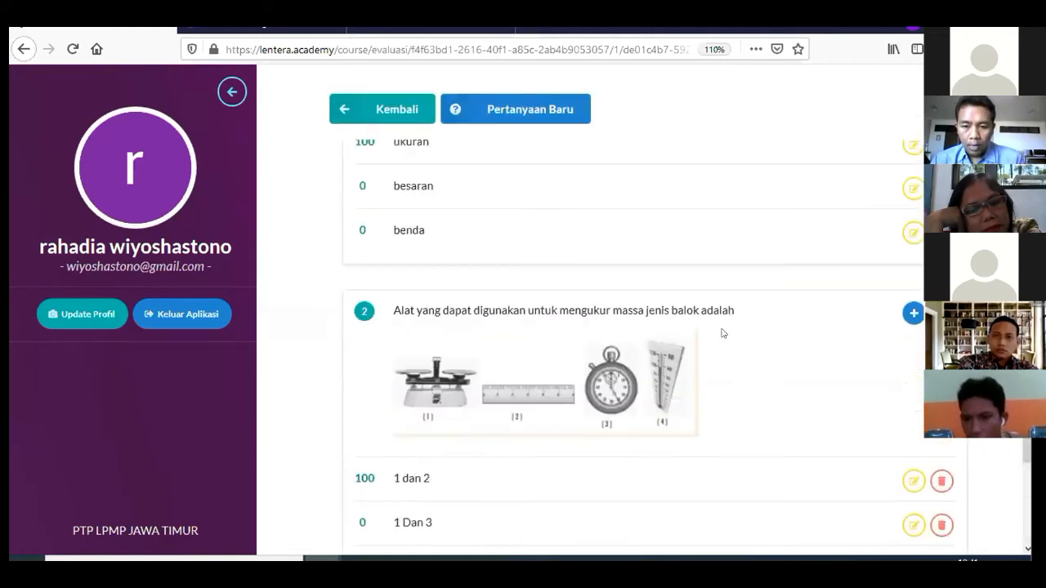
Return from the question list to the Besaran Fisika dan Pengukuran page and scroll to its Sub Materi table
scroll(697, 339, up, 4)
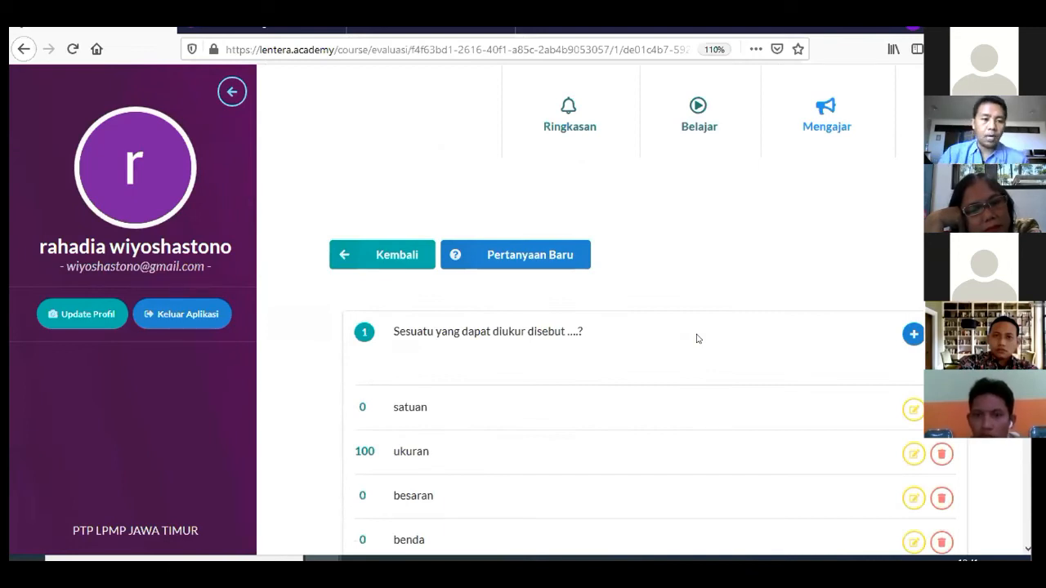
scroll(653, 341, down, 3)
scroll(572, 327, up, 3)
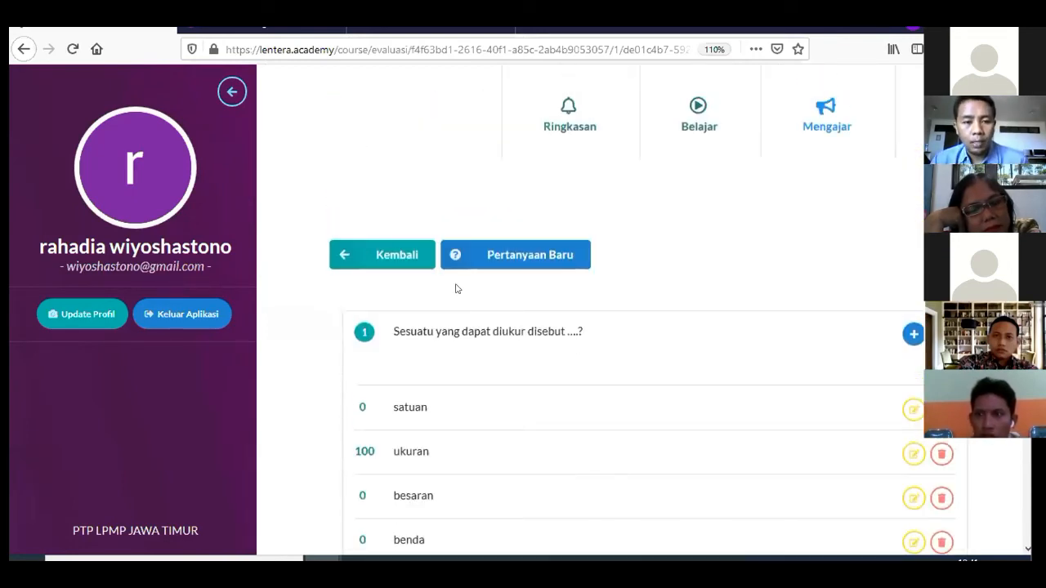
click(385, 259)
scroll(445, 323, down, 10)
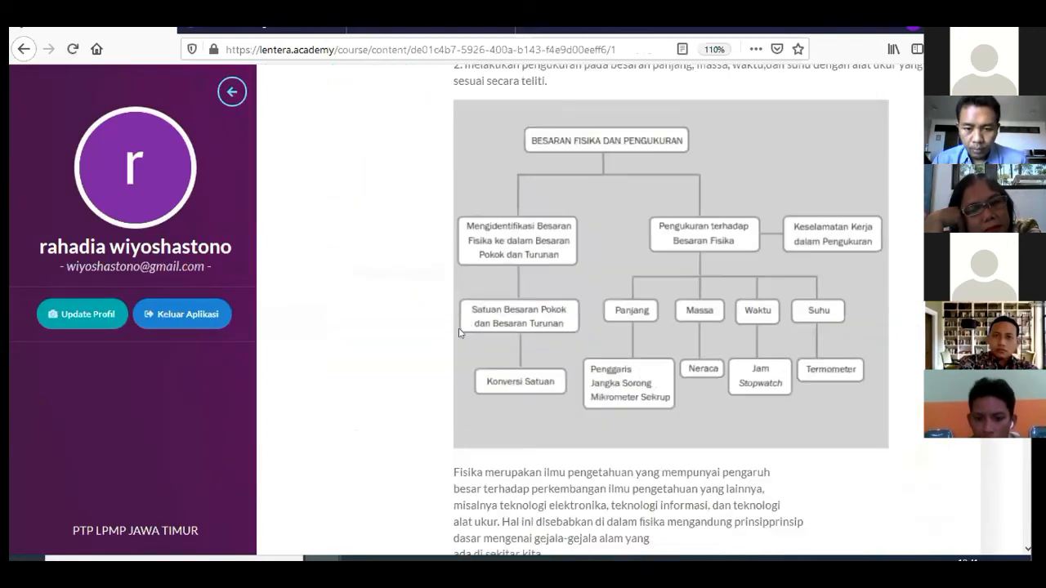
scroll(459, 332, up, 10)
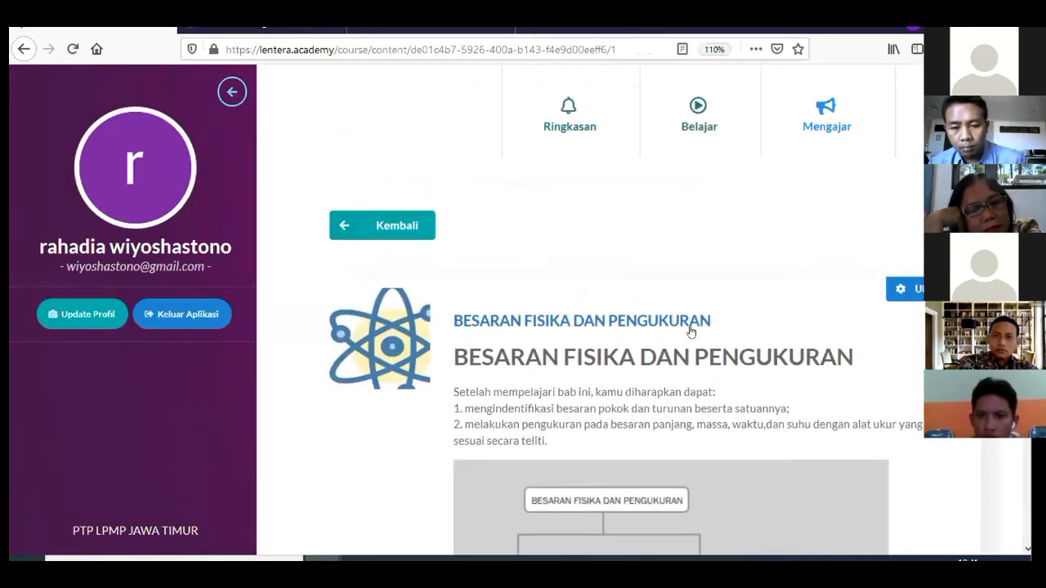
scroll(700, 331, down, 5)
scroll(699, 332, up, 5)
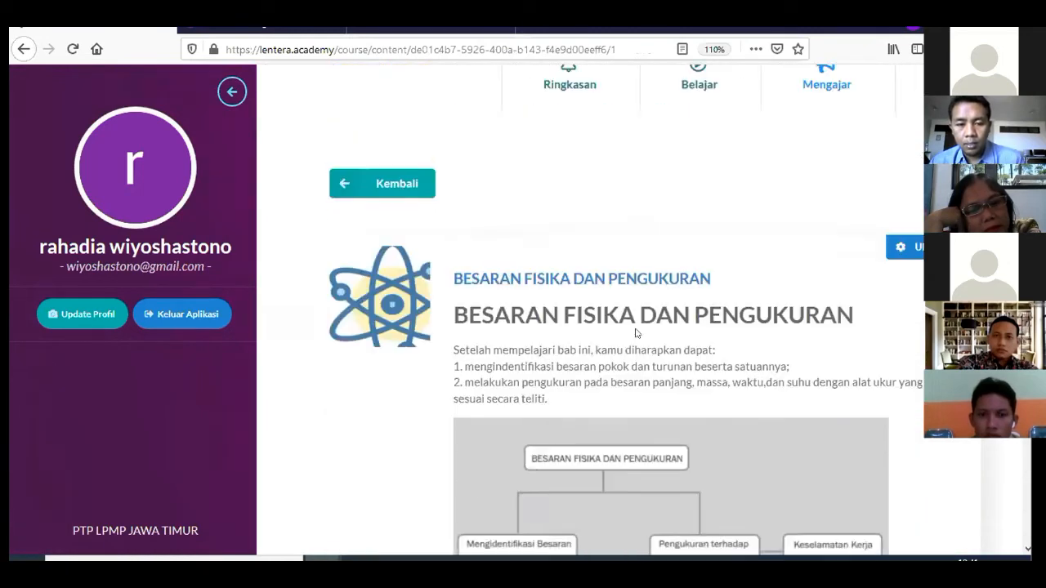
drag(449, 383, 549, 441)
scroll(622, 443, down, 4)
scroll(622, 443, down, 4)
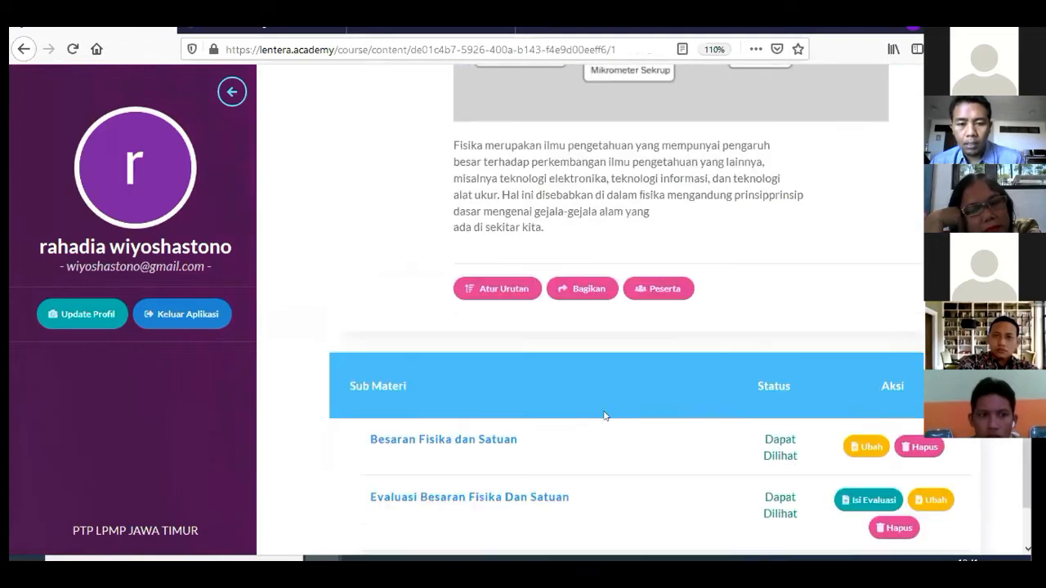
scroll(463, 435, down, 1)
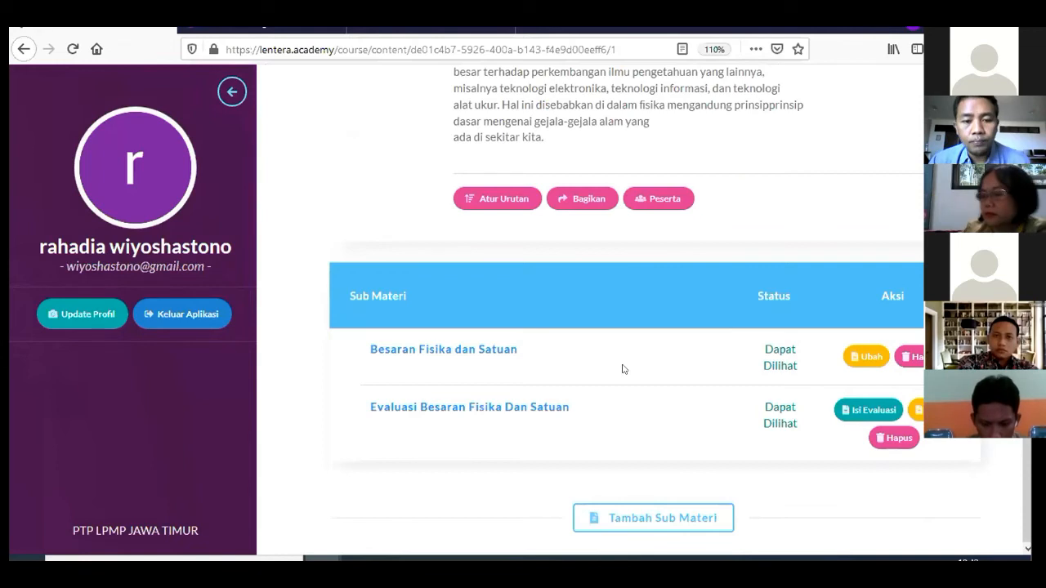
scroll(613, 351, up, 2)
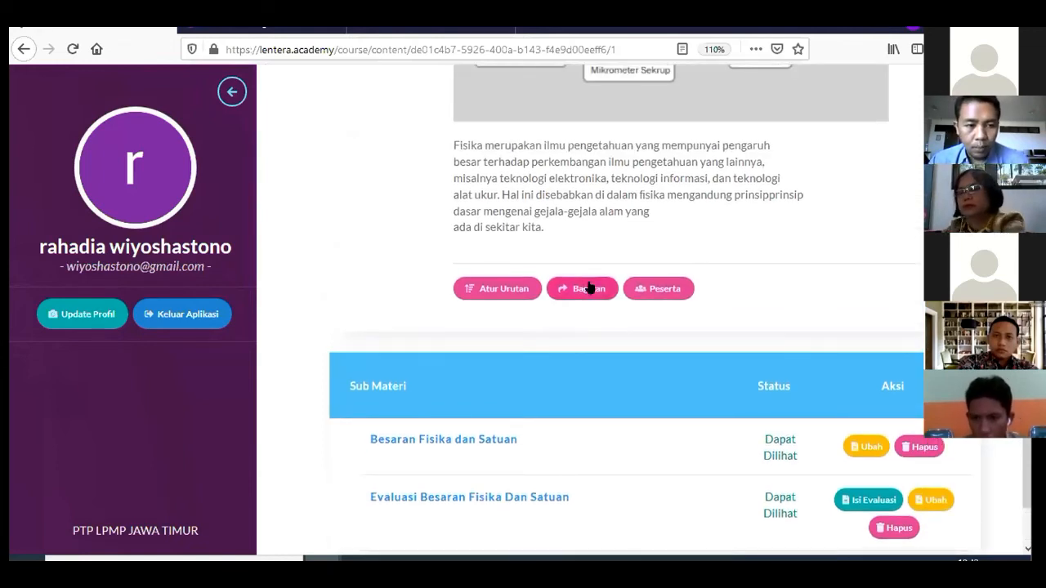
Open the Bagikan options and choose to share only this single material
click(588, 287)
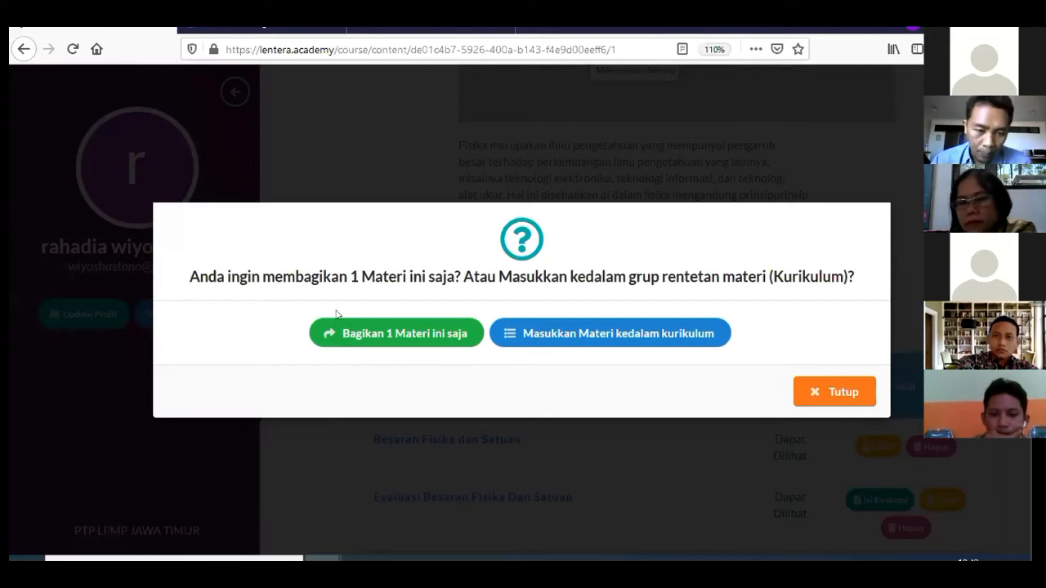
click(376, 337)
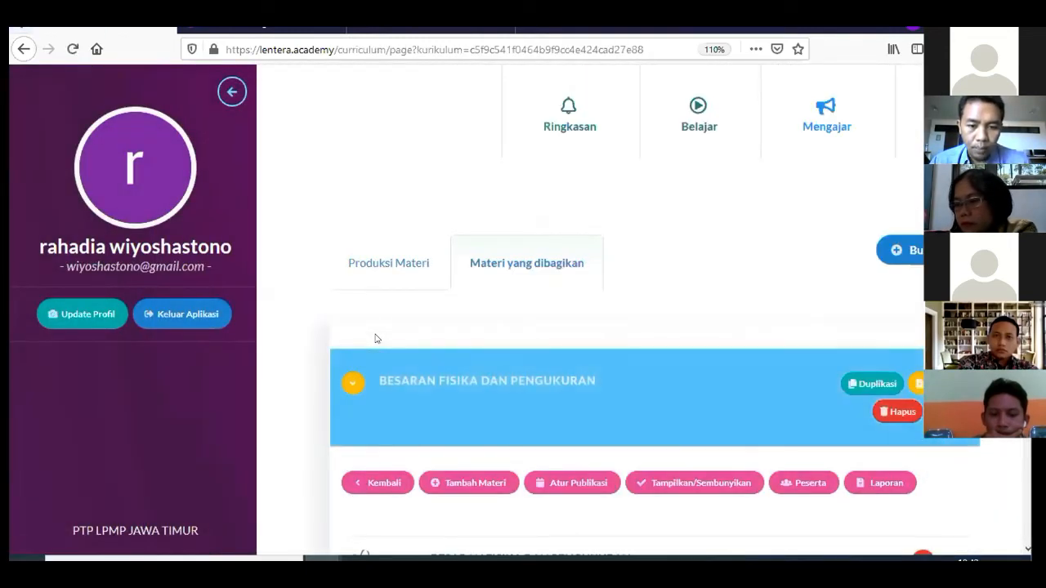
Try adding another material through Tambah Materi with the search 'ps', then close it with Selesai
scroll(374, 337, down, 2)
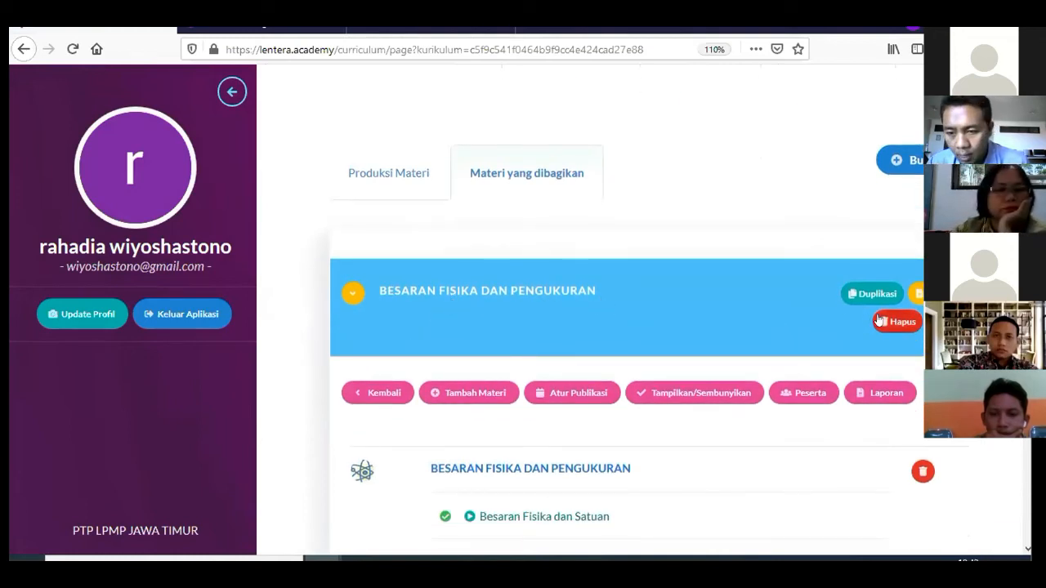
scroll(764, 331, down, 2)
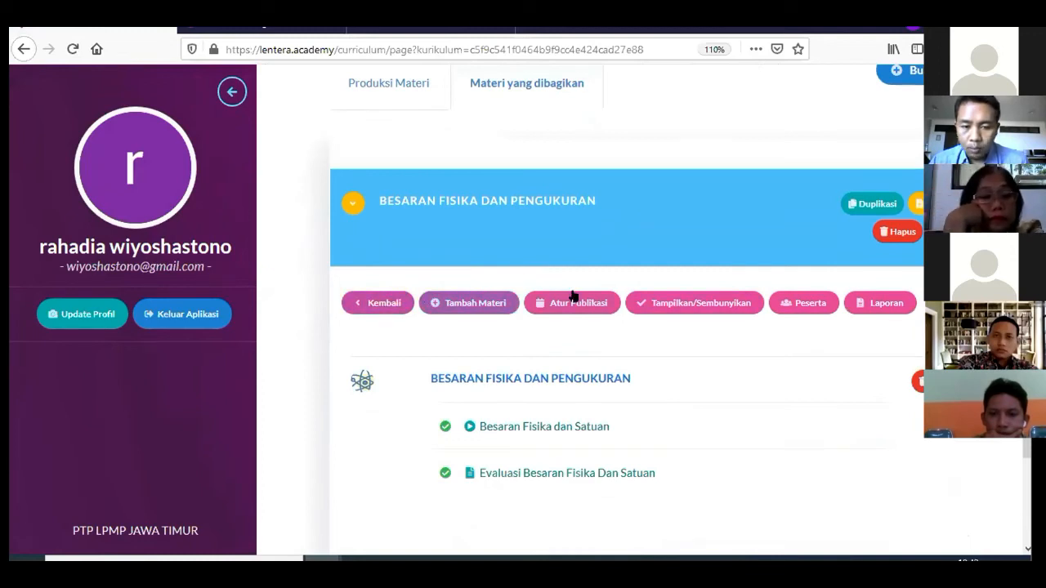
scroll(458, 278, up, 4)
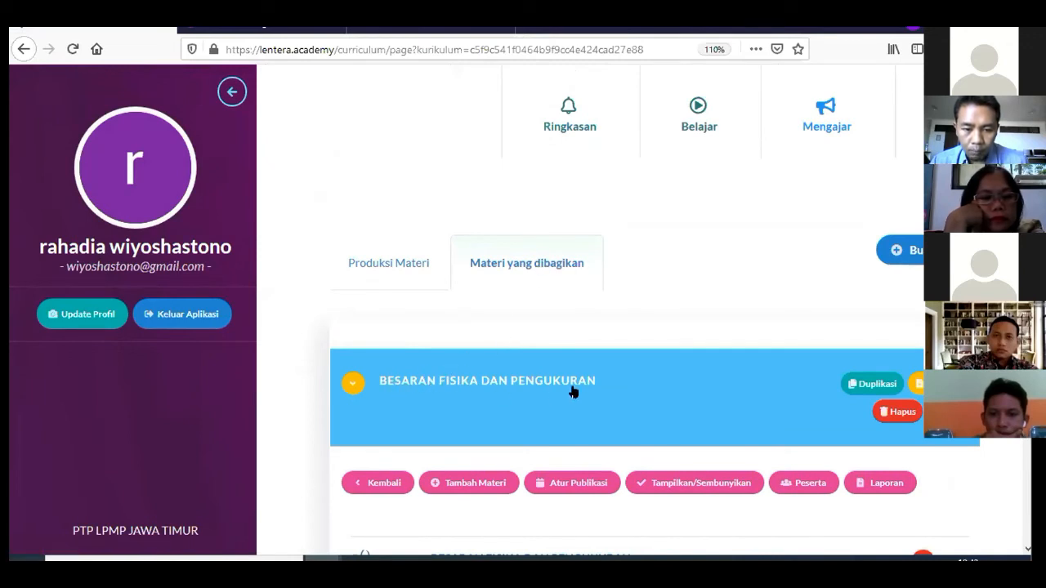
scroll(570, 391, down, 2)
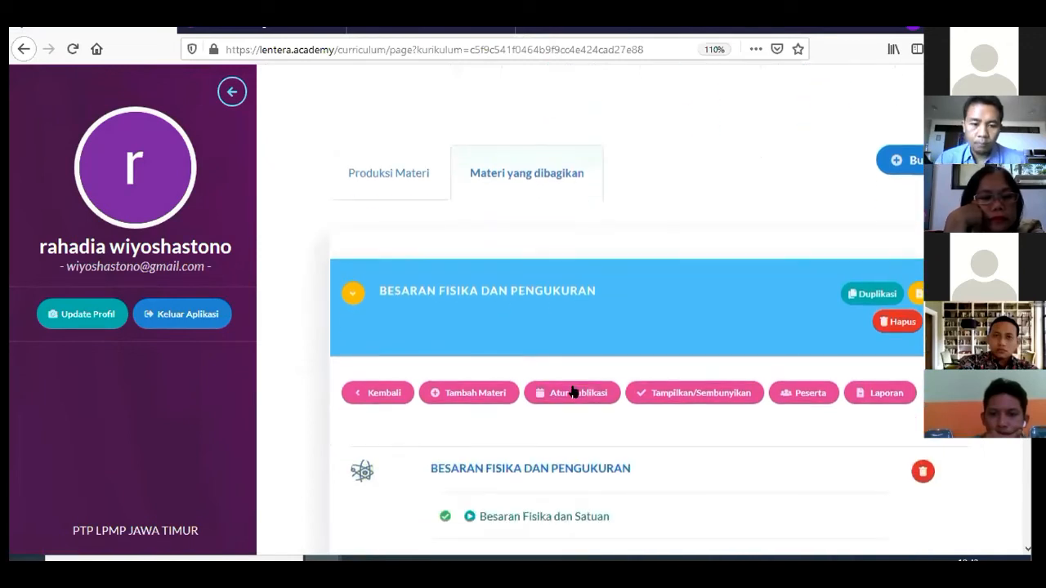
click(492, 391)
scroll(527, 378, down, 2)
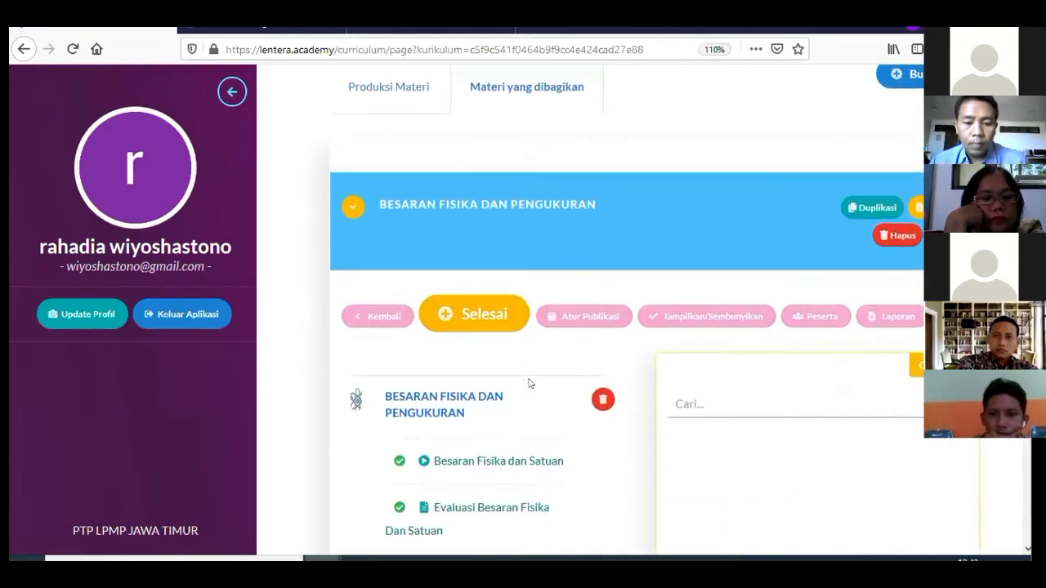
click(694, 394)
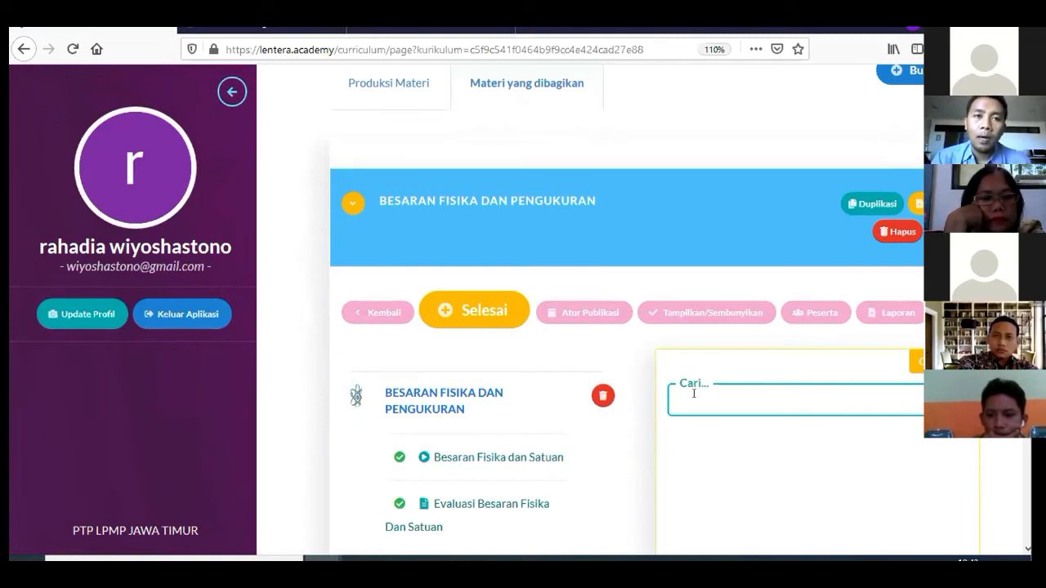
text(ps)
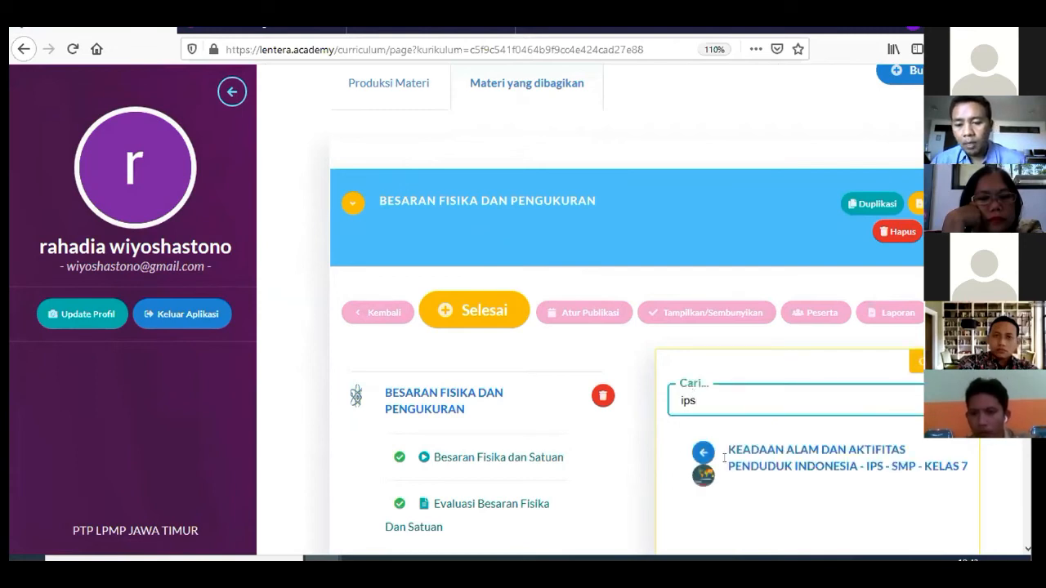
scroll(725, 463, down, 2)
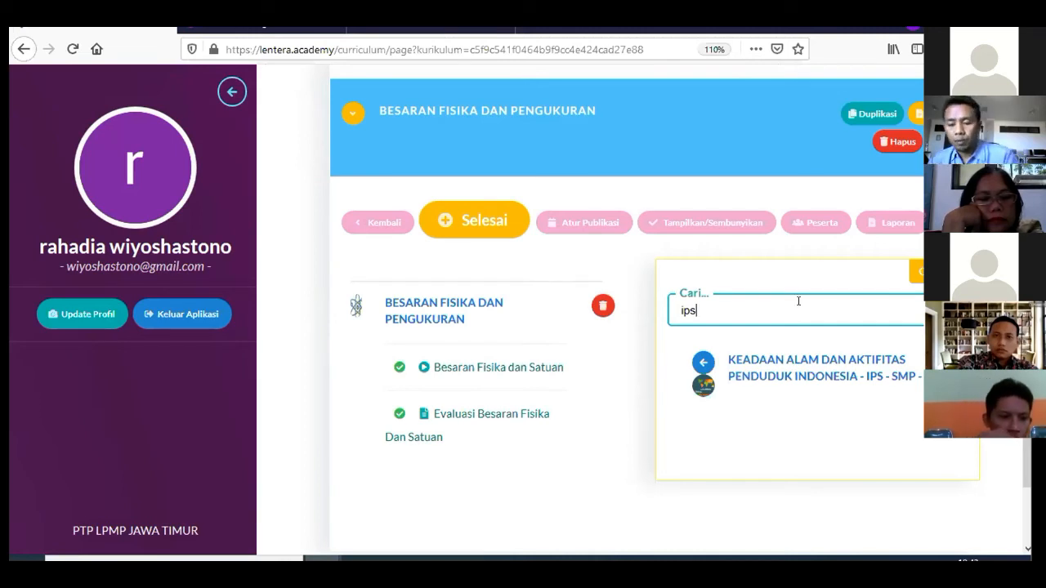
key(BackSpace)
key(BackSpace)
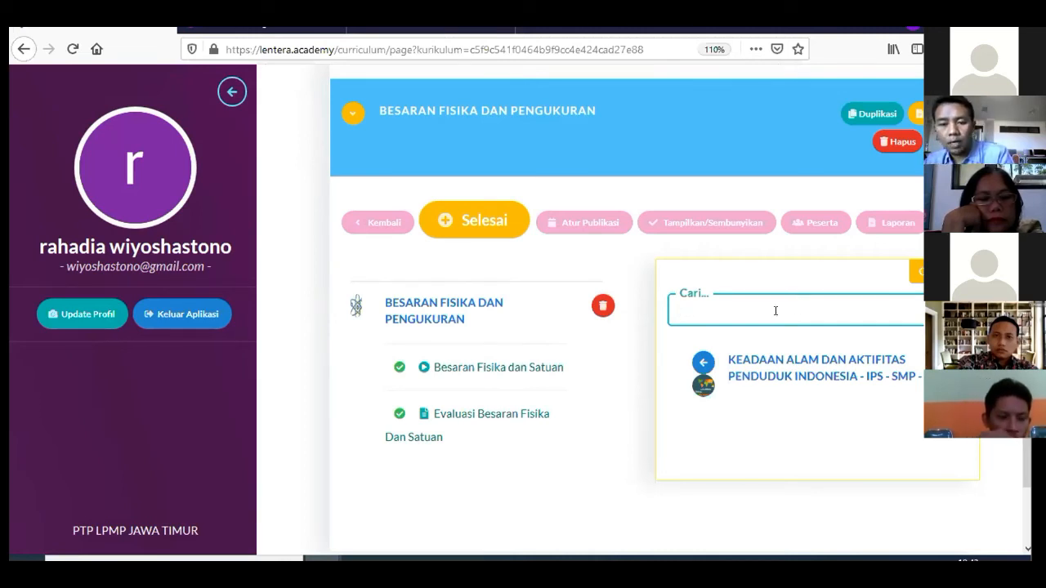
click(470, 218)
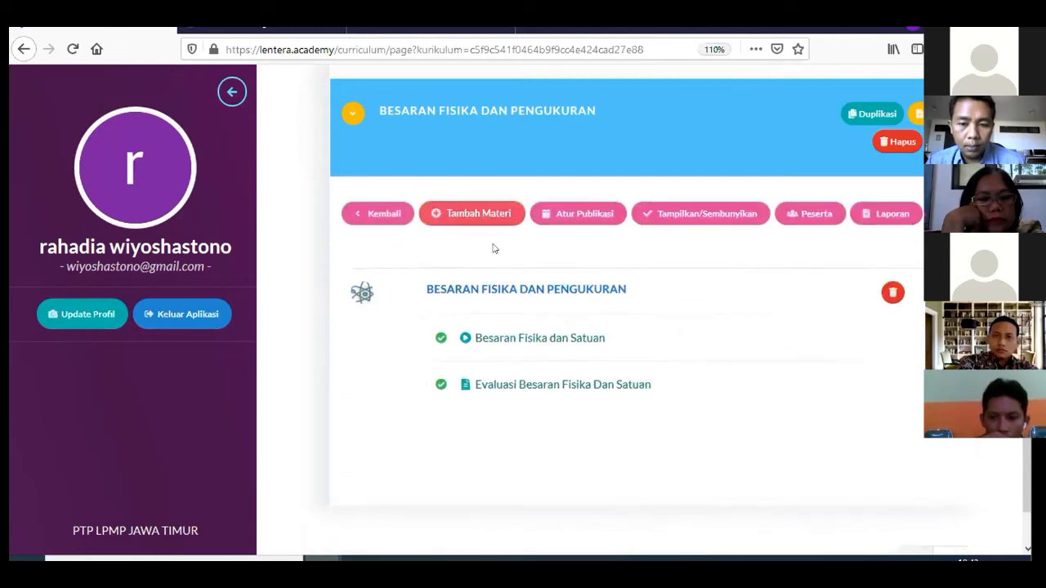
scroll(501, 264, up, 2)
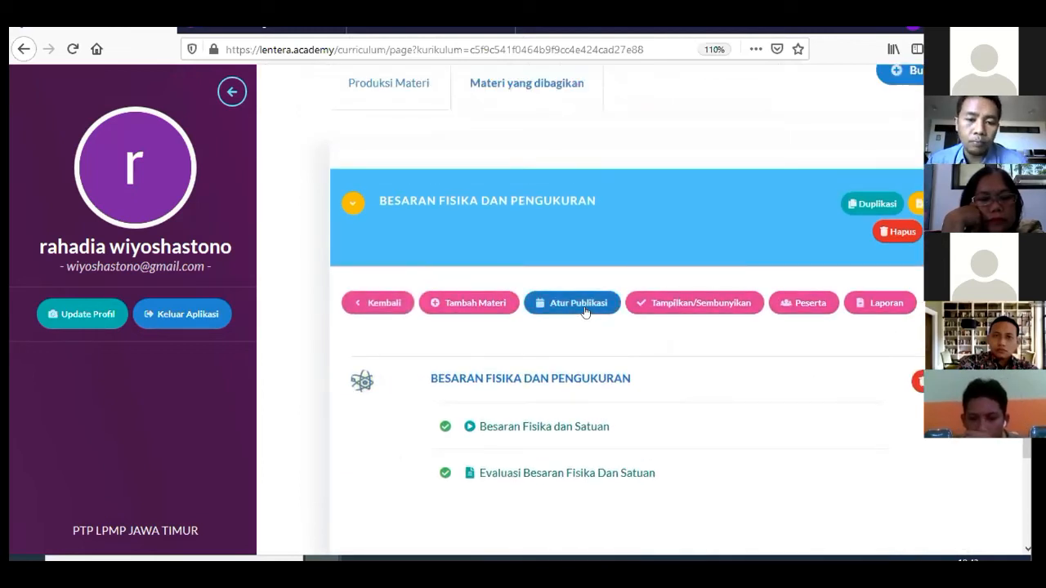
click(585, 310)
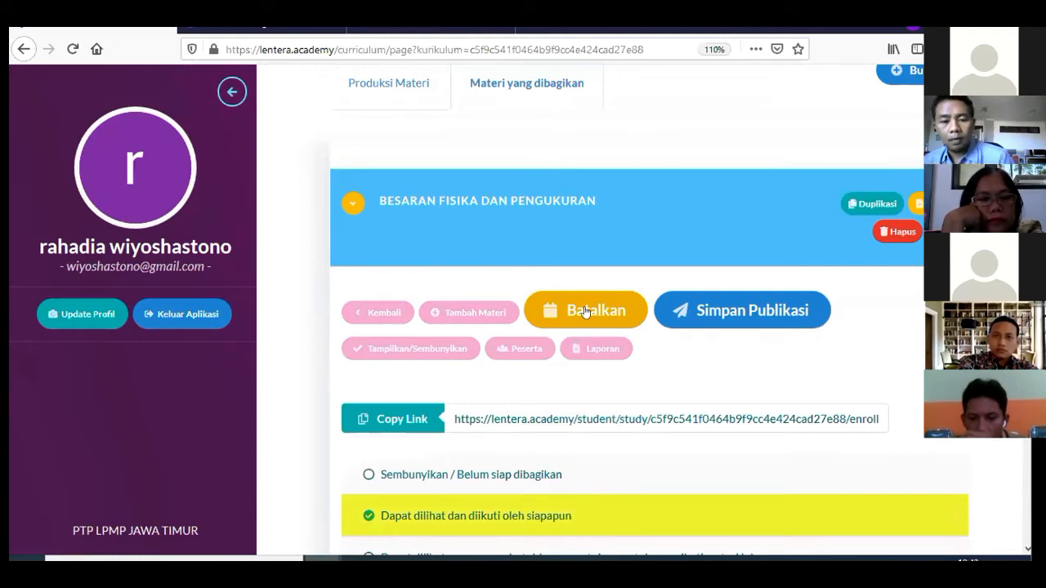
scroll(588, 311, down, 2)
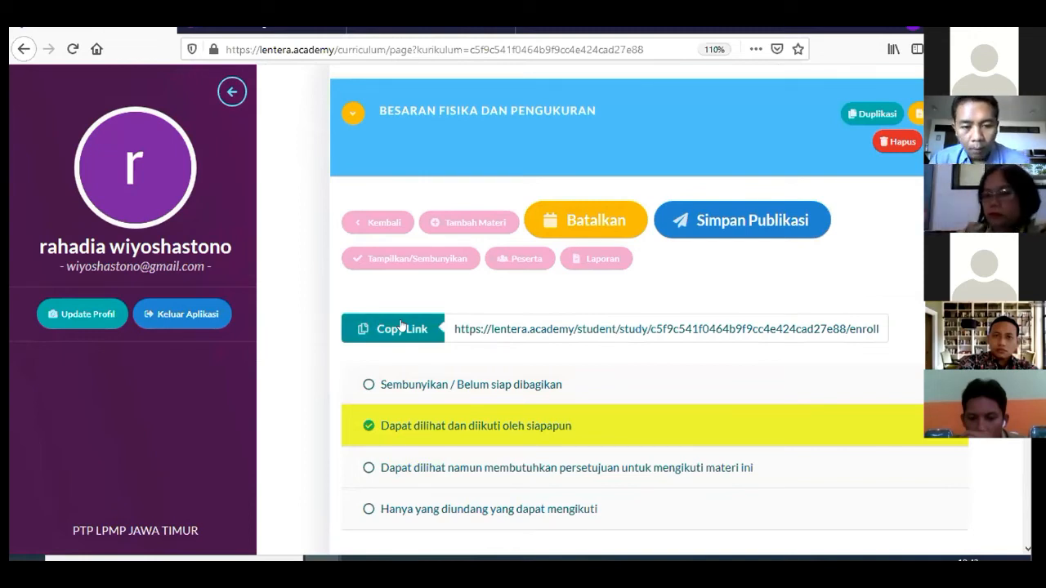
scroll(400, 325, down, 2)
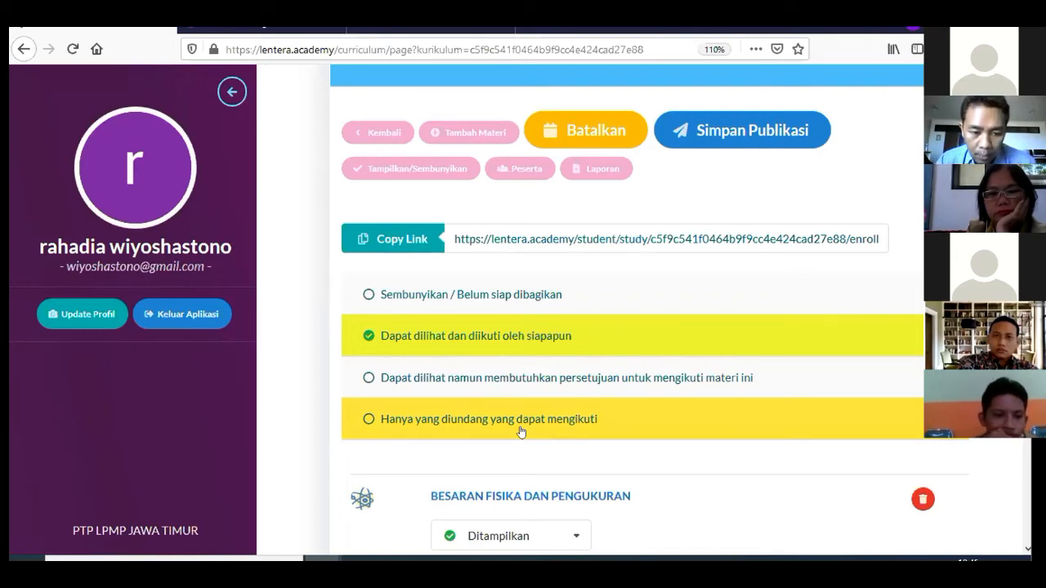
Set course access to 'Hanya yang diundang yang dapat mengikuti' and save the publication settings
click(522, 430)
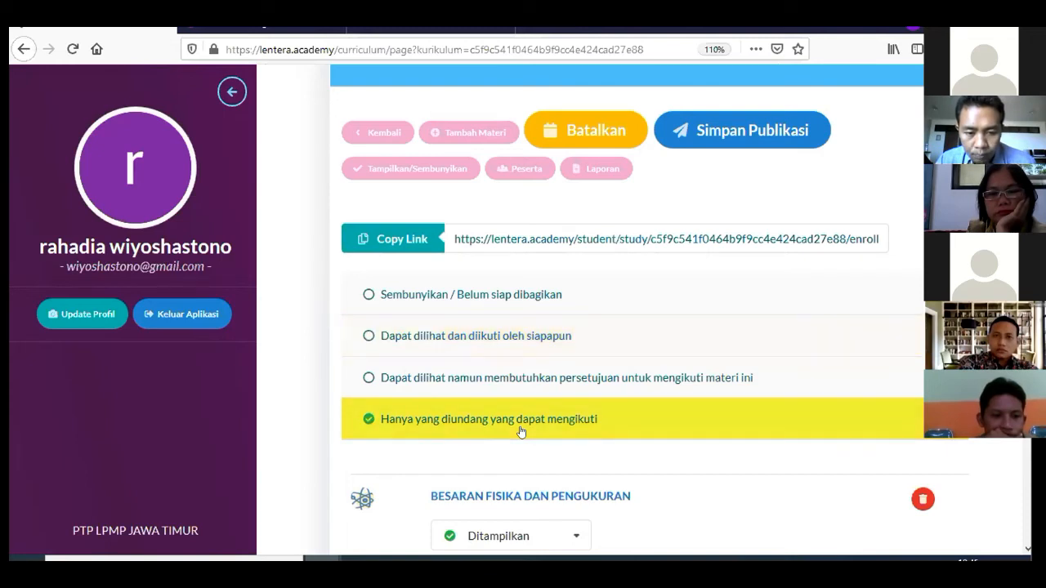
scroll(611, 433, down, 4)
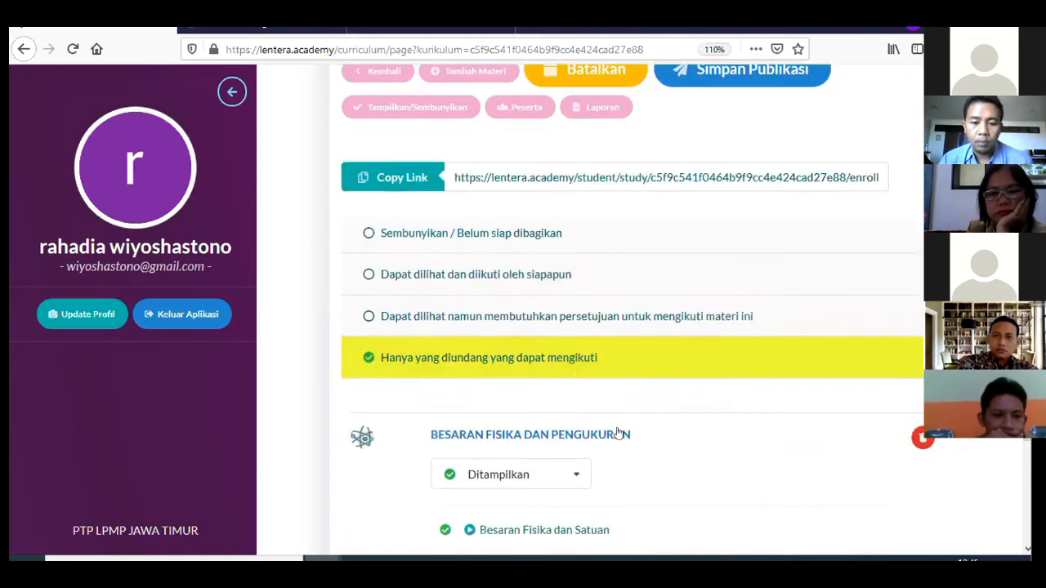
scroll(619, 432, up, 7)
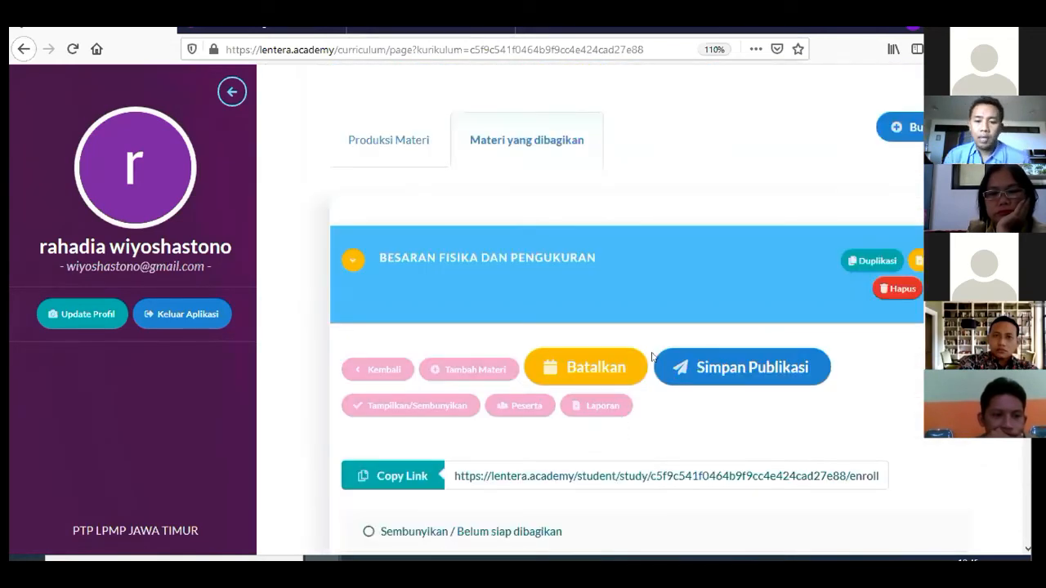
click(715, 365)
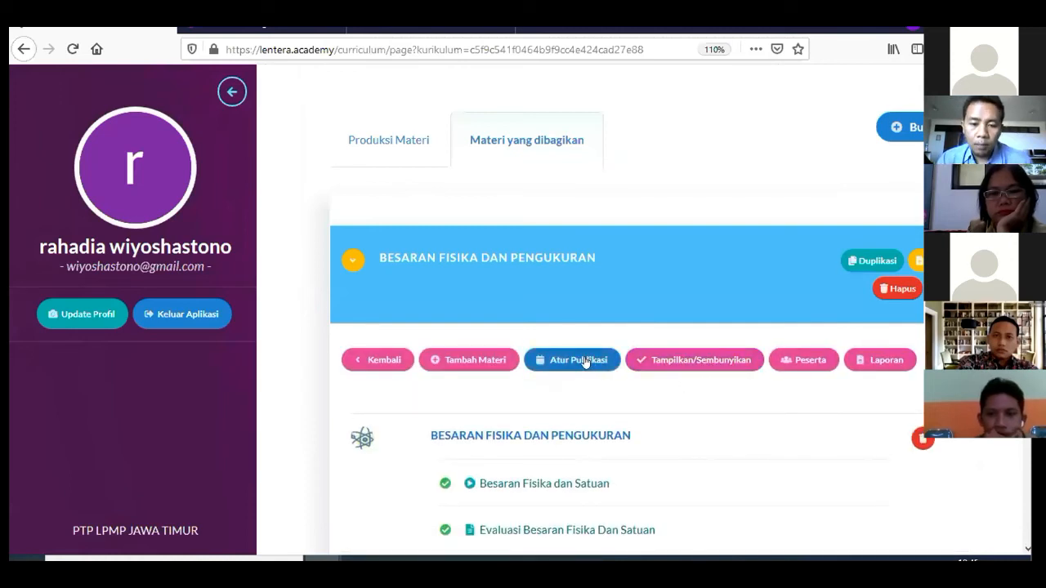
In Peserta, invite the participant by entering their e-mail address under 'Undang dengan Email'
click(809, 369)
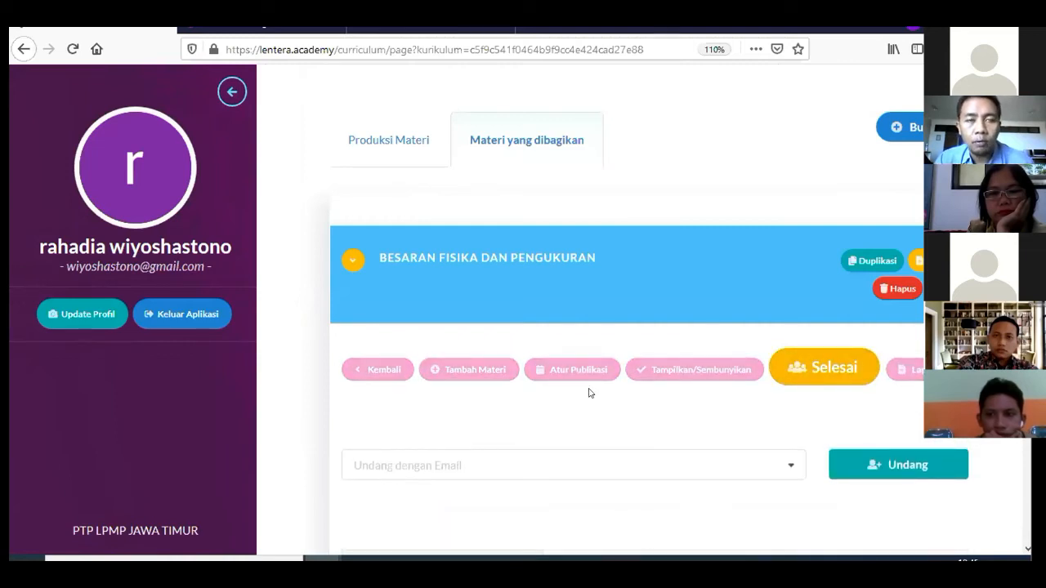
scroll(586, 390, down, 2)
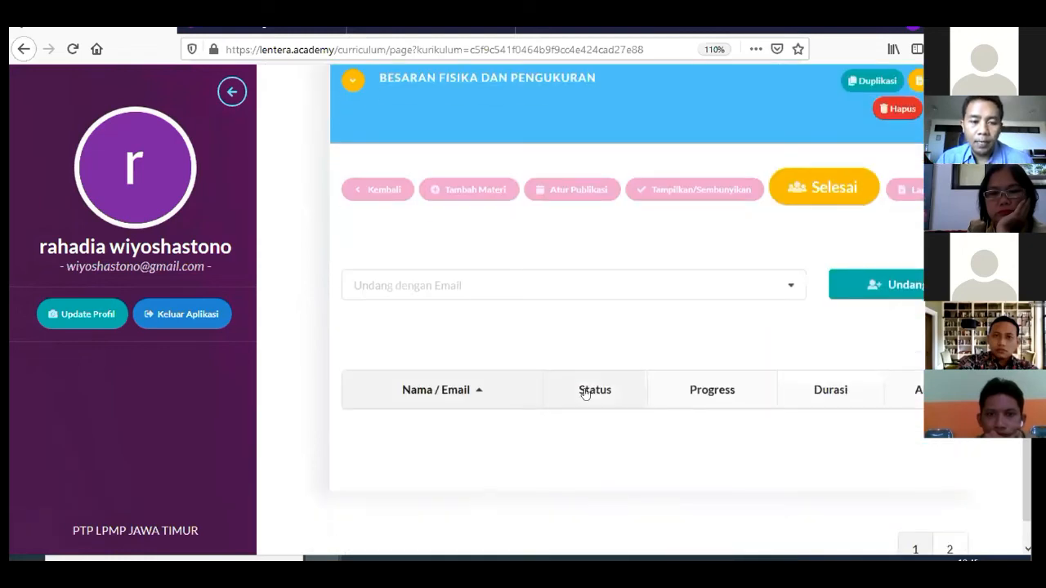
click(670, 278)
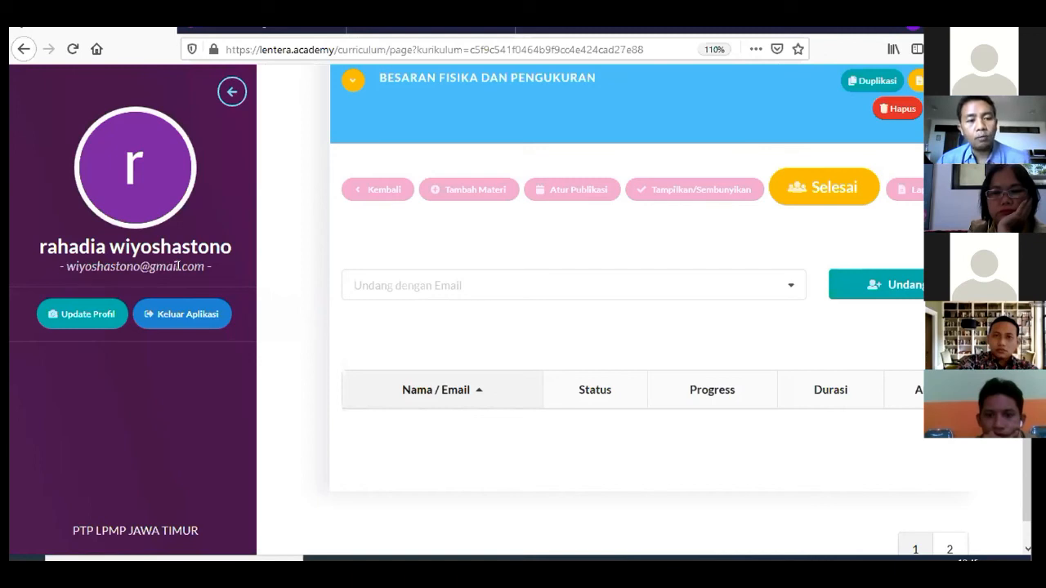
click(557, 284)
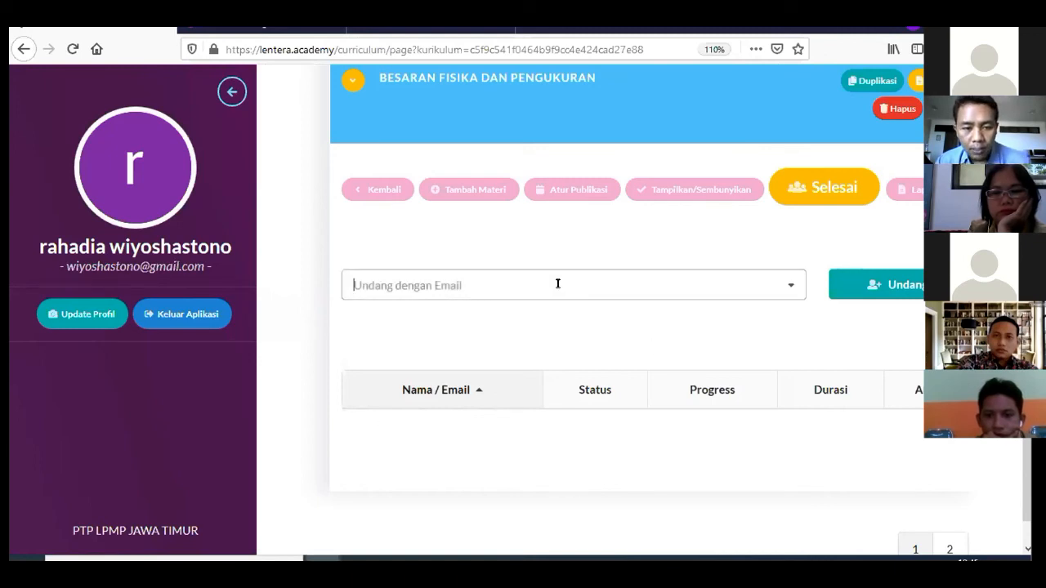
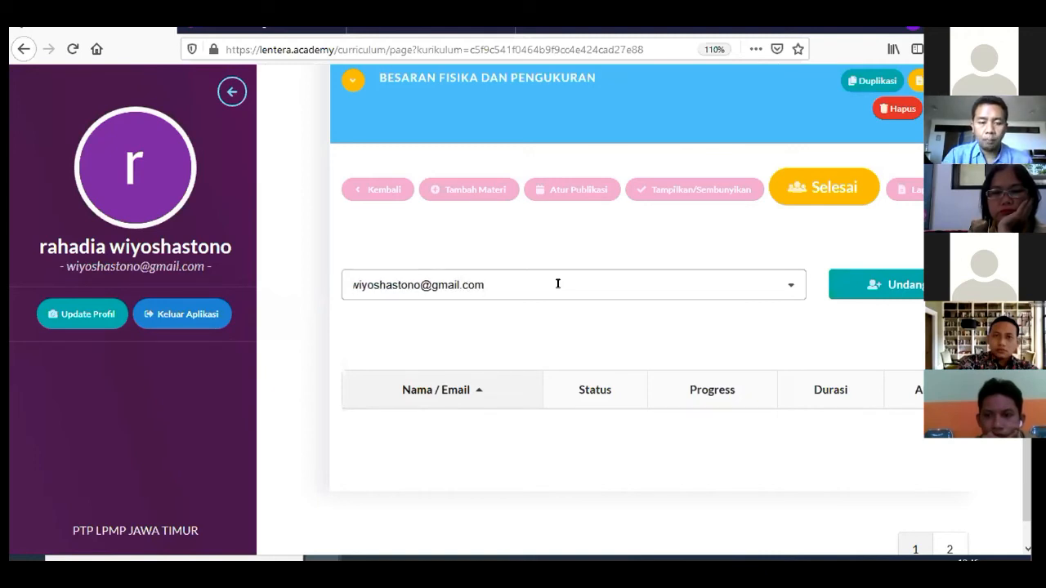
click(877, 296)
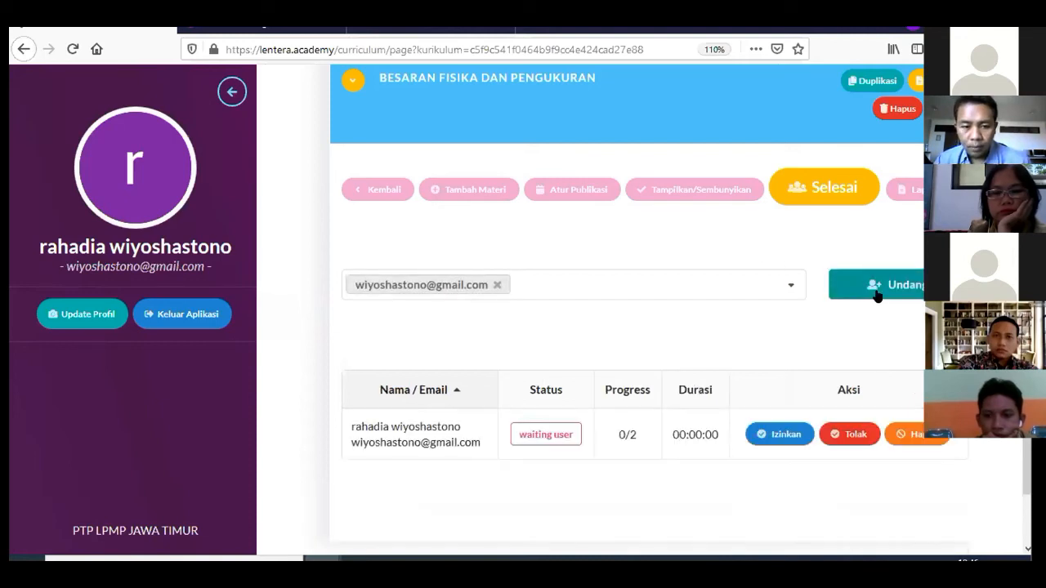
Check the invited participant's waiting user status, then switch to the Belajar area
scroll(736, 327, down, 2)
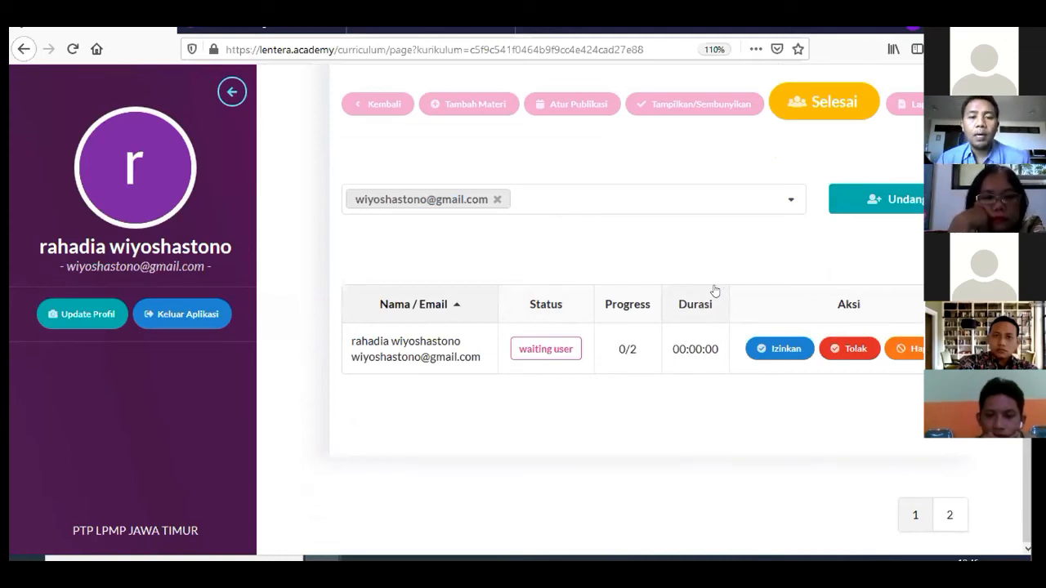
scroll(715, 290, up, 5)
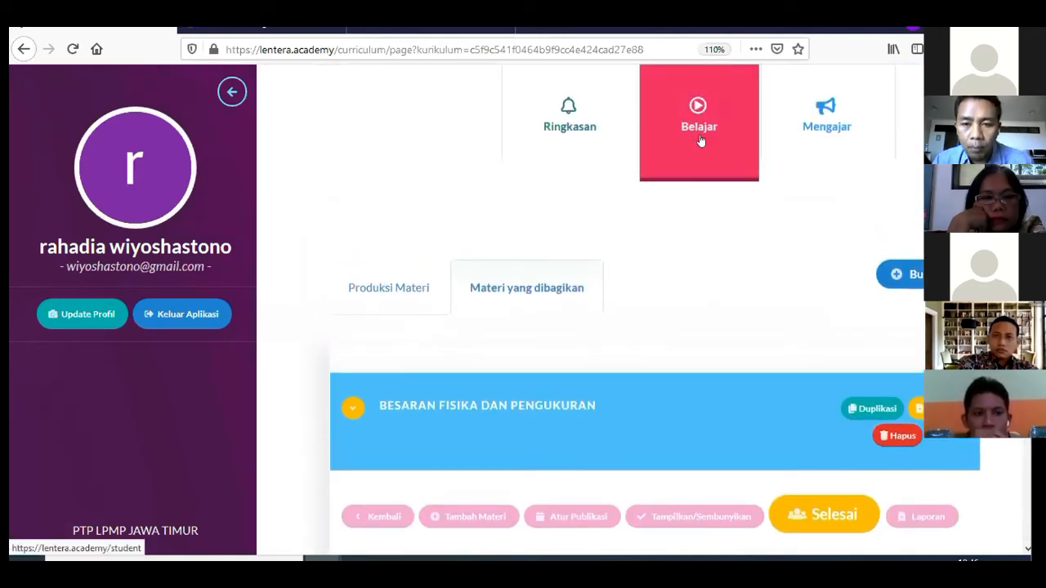
click(700, 140)
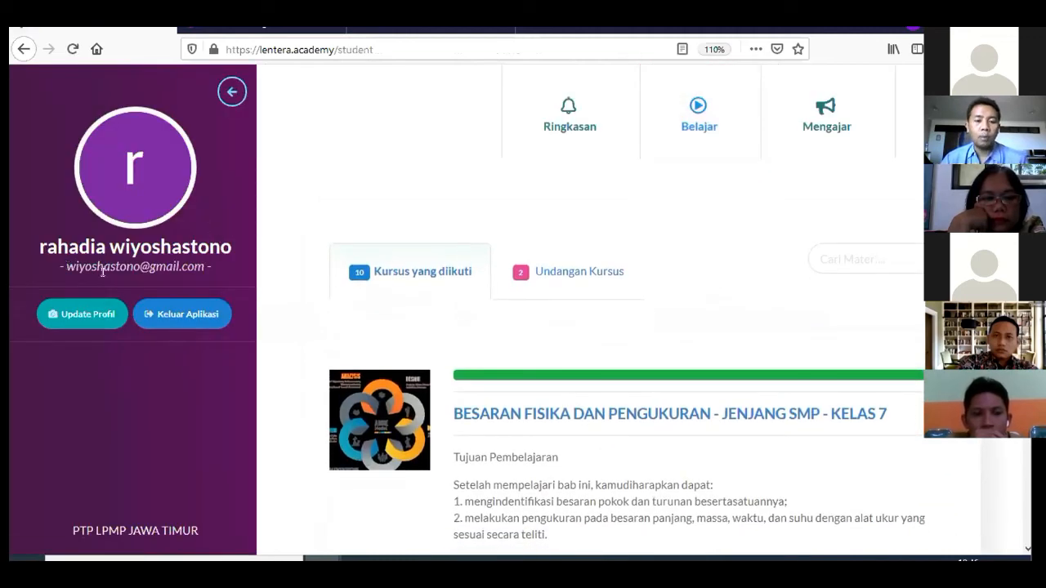
In Undangan Kursus, accept the Besaran Fisika dan Pengukuran invitation with 'Terima Kursus ini'
click(558, 280)
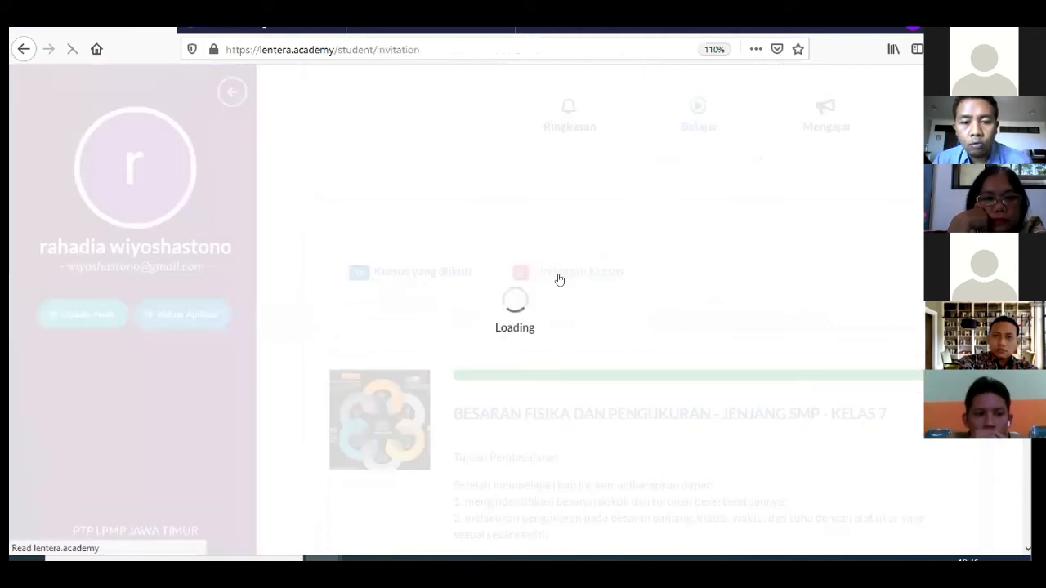
scroll(556, 280, down, 3)
scroll(552, 221, down, 3)
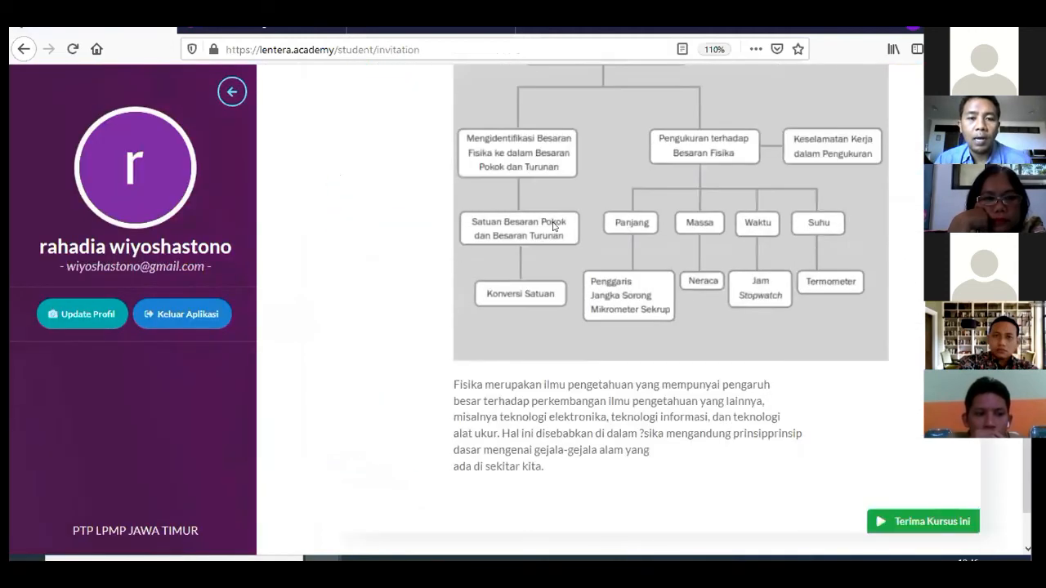
scroll(553, 226, up, 5)
scroll(553, 226, down, 5)
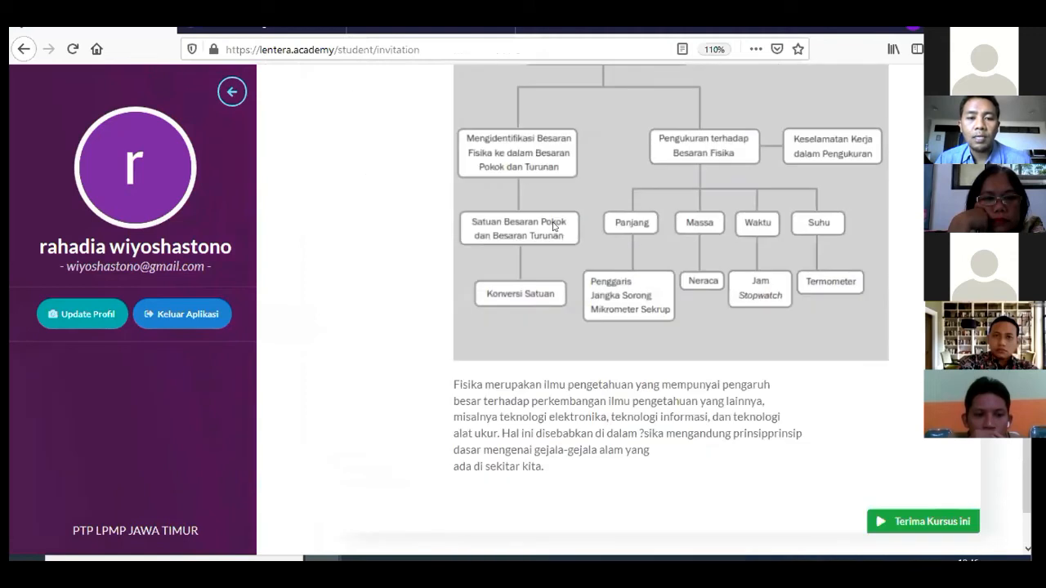
scroll(553, 226, up, 5)
scroll(544, 225, down, 3)
scroll(544, 197, up, 1)
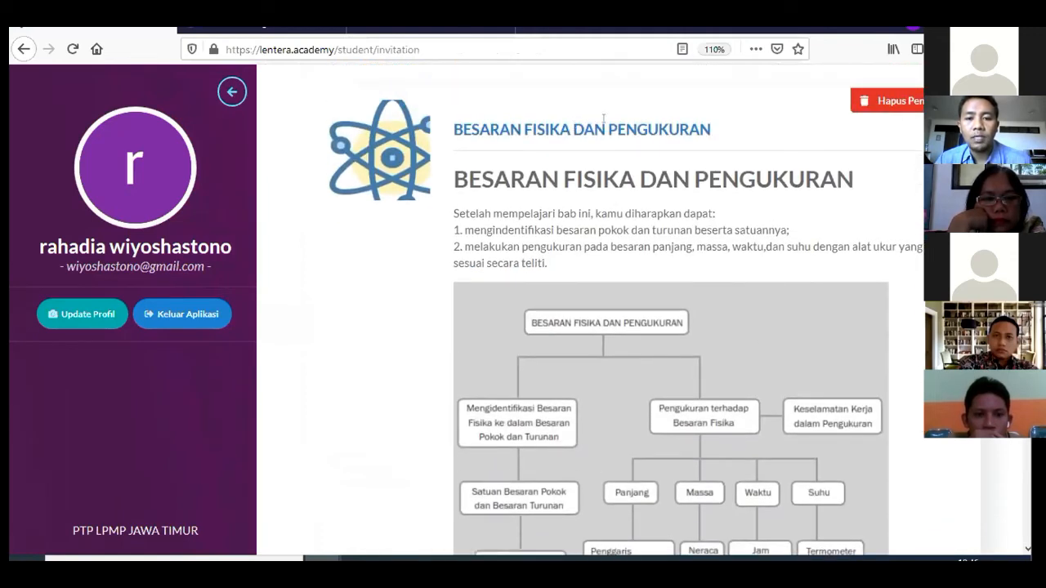
scroll(604, 118, down, 5)
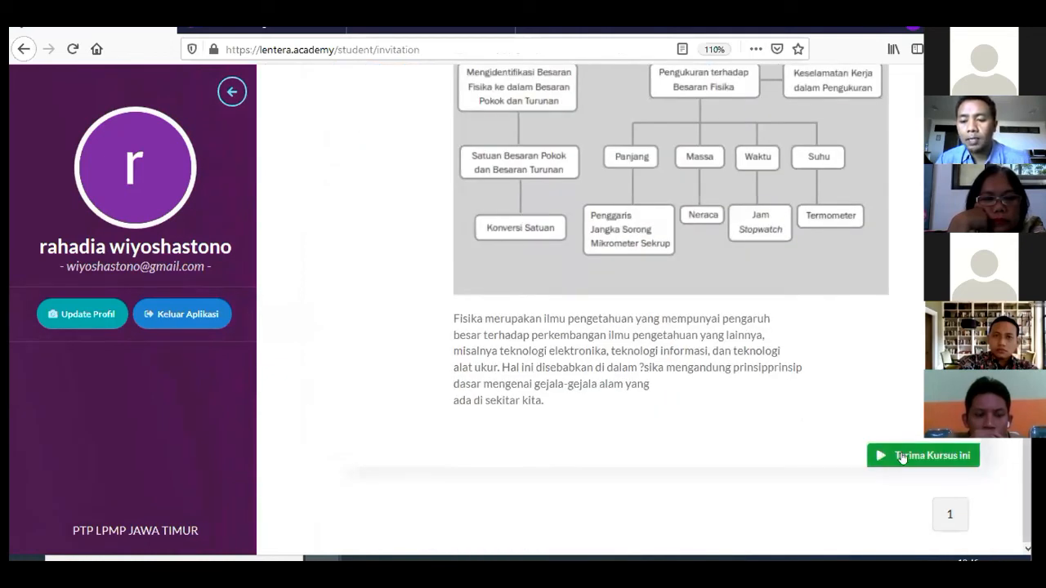
click(903, 457)
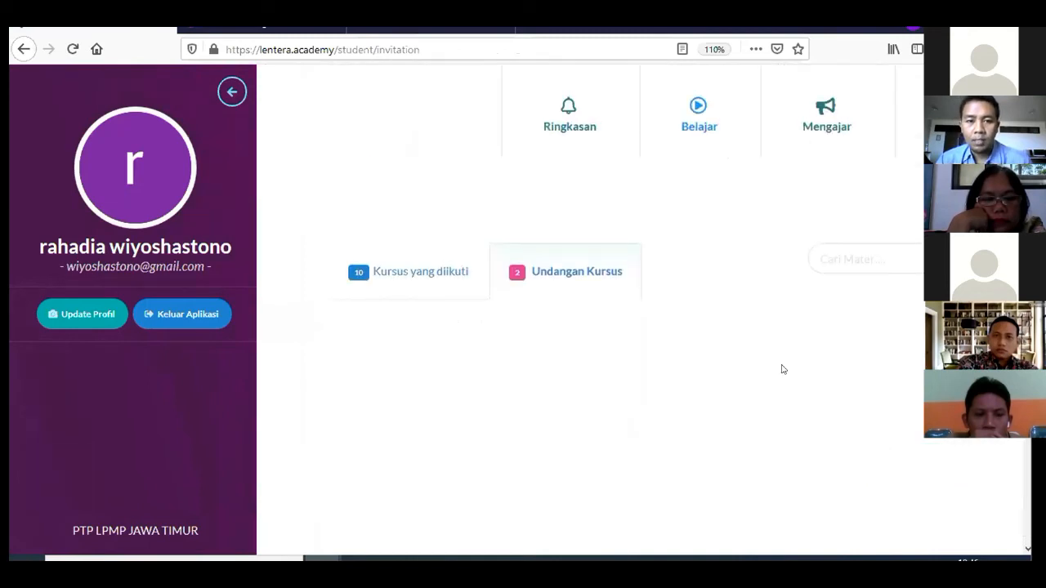
click(401, 277)
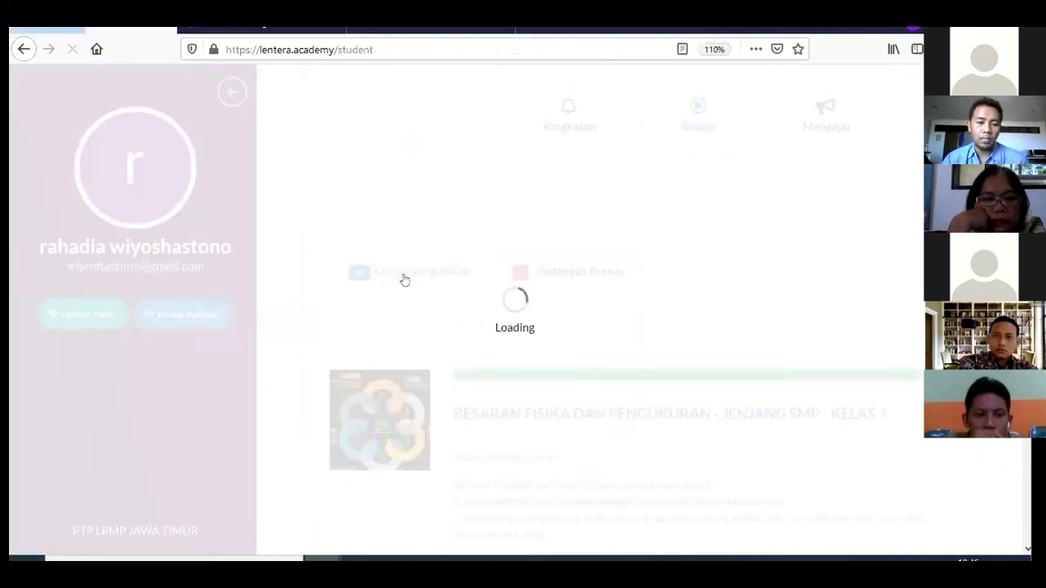
scroll(406, 278, down, 3)
scroll(407, 279, down, 15)
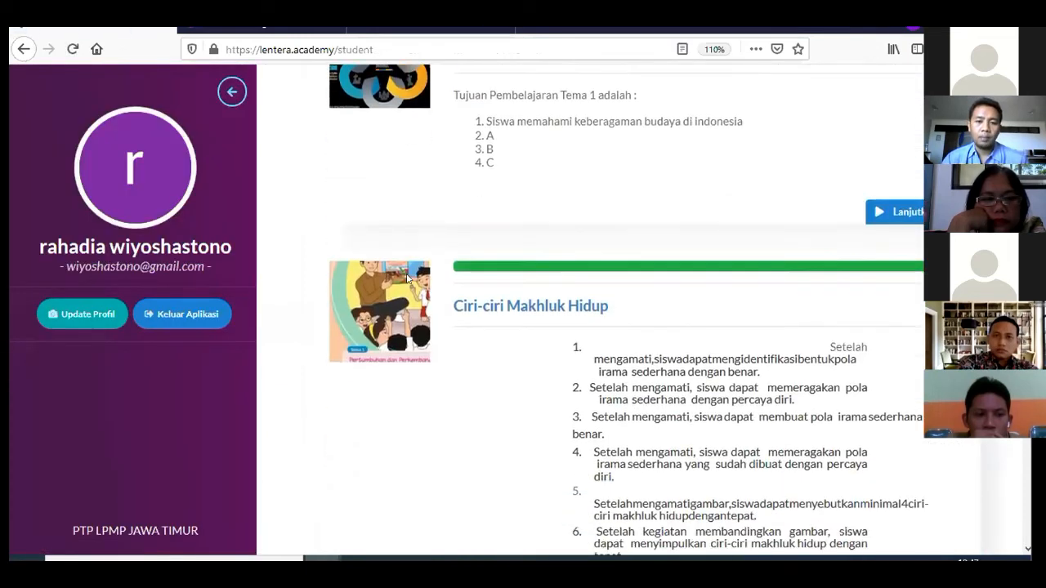
scroll(409, 279, down, 12)
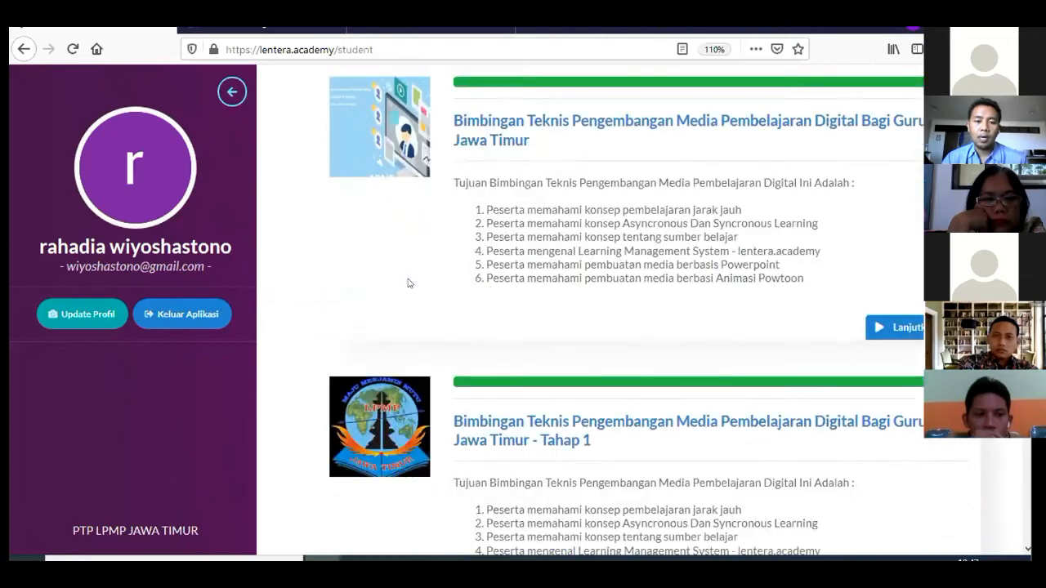
scroll(410, 283, down, 2)
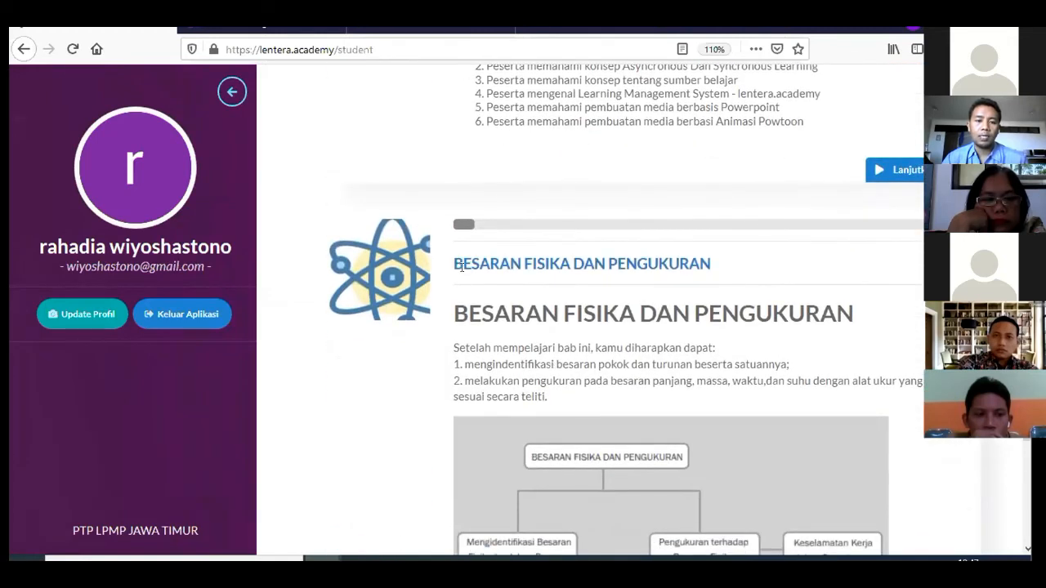
scroll(466, 274, down, 3)
scroll(466, 272, up, 2)
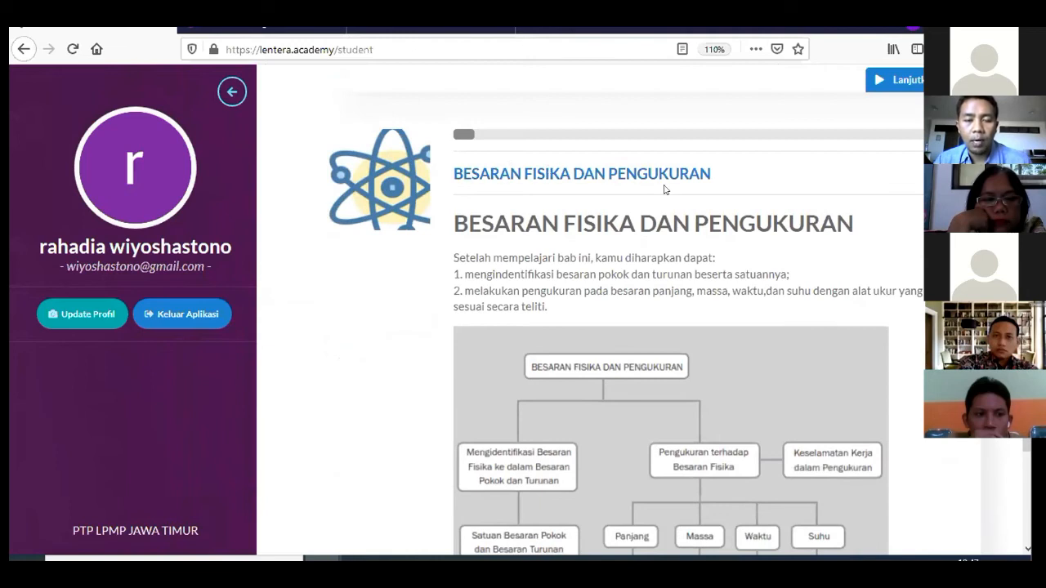
scroll(662, 188, down, 4)
scroll(664, 186, down, 8)
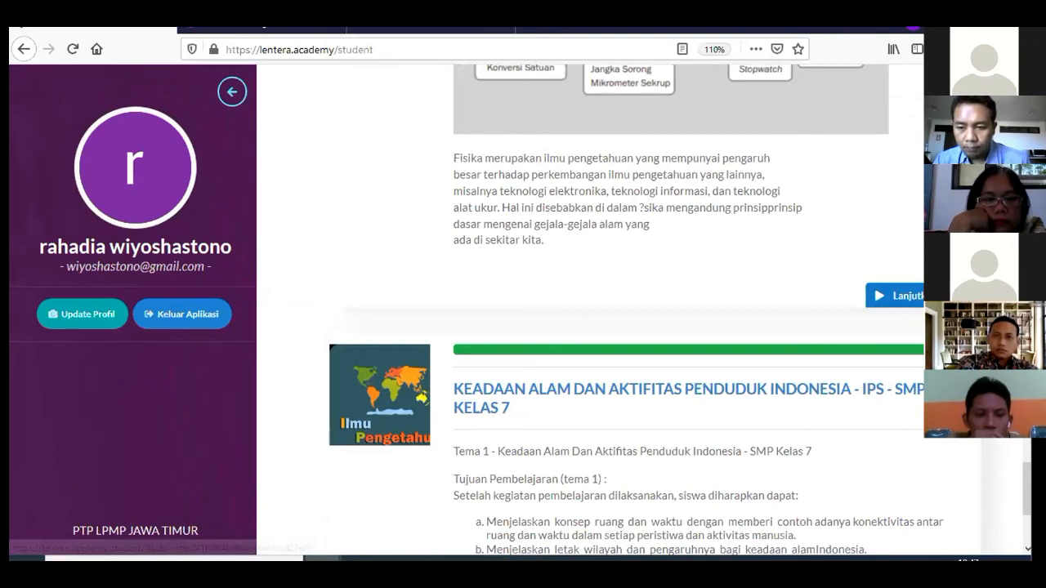
Open the Besaran Fisika dan Satuan lesson, play its video, skip ahead to about 0:47 and pause
click(883, 295)
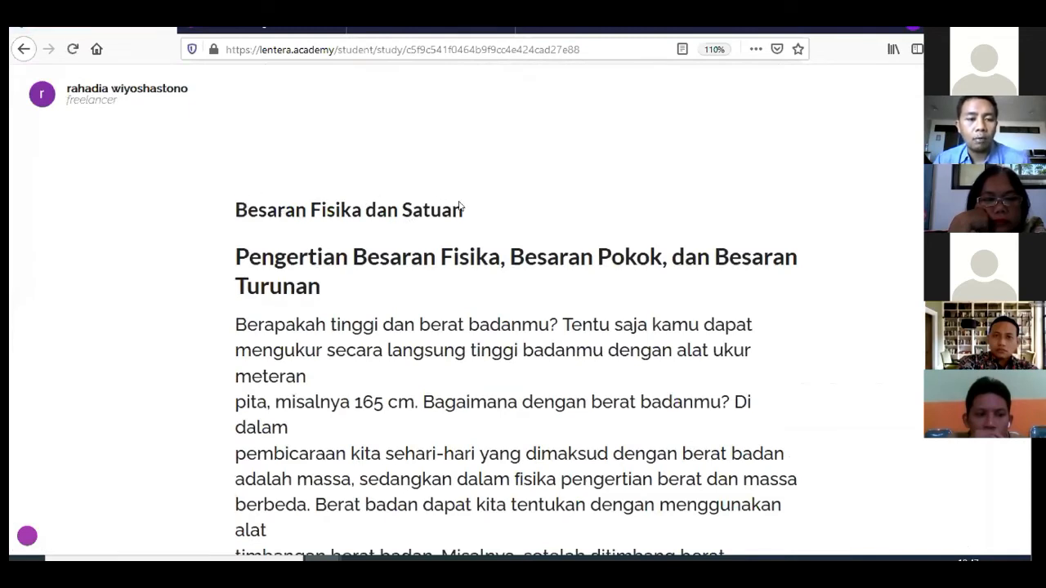
scroll(290, 277, down, 4)
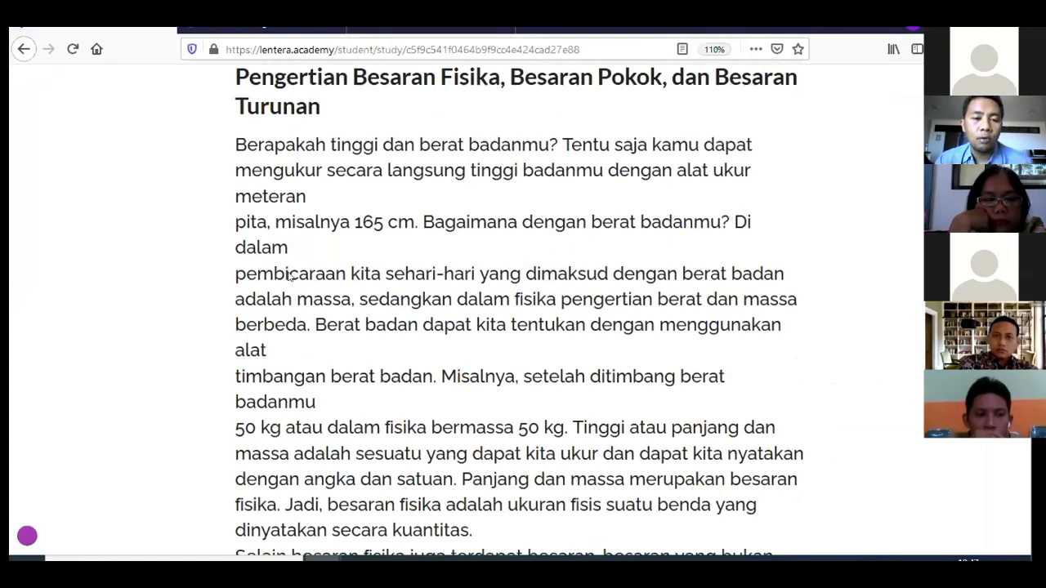
scroll(290, 276, down, 14)
scroll(288, 276, down, 11)
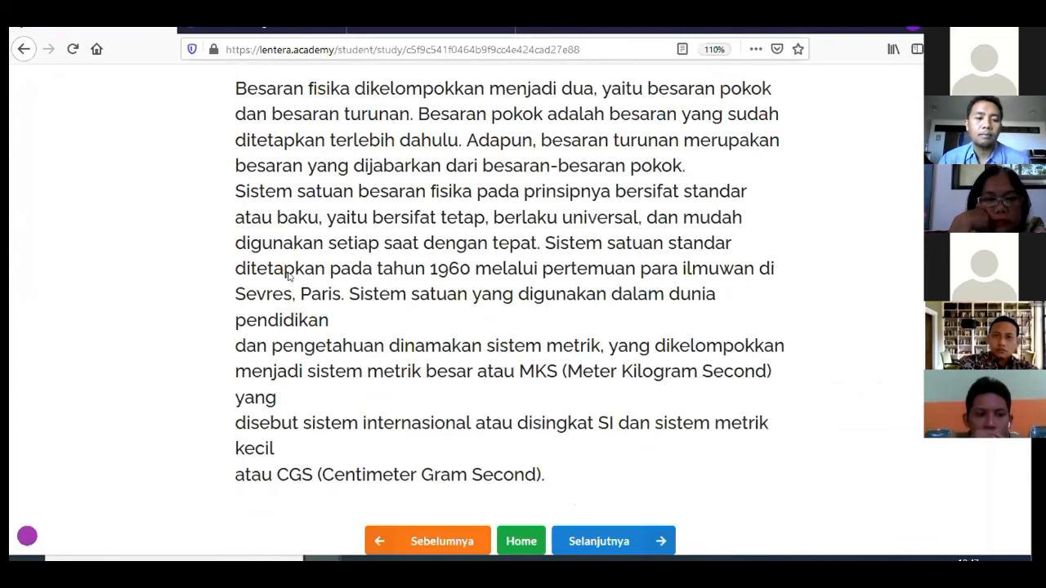
scroll(287, 277, up, 20)
scroll(422, 295, down, 8)
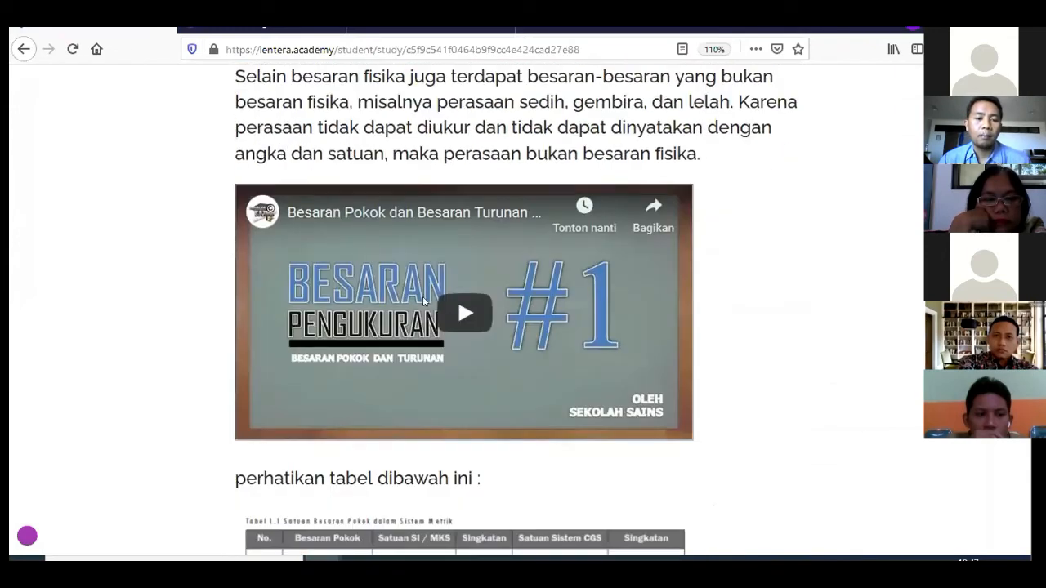
click(462, 314)
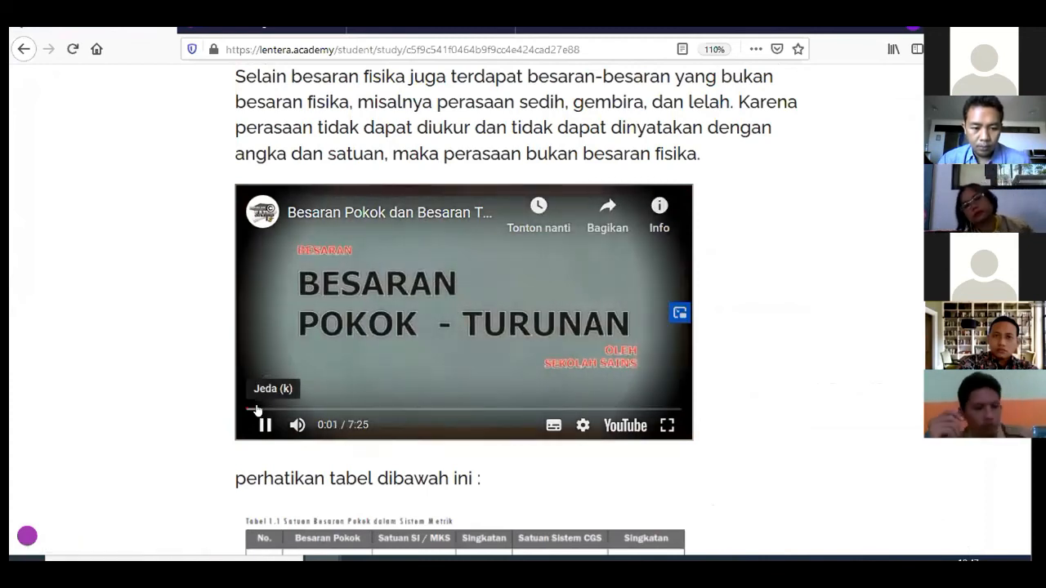
click(256, 409)
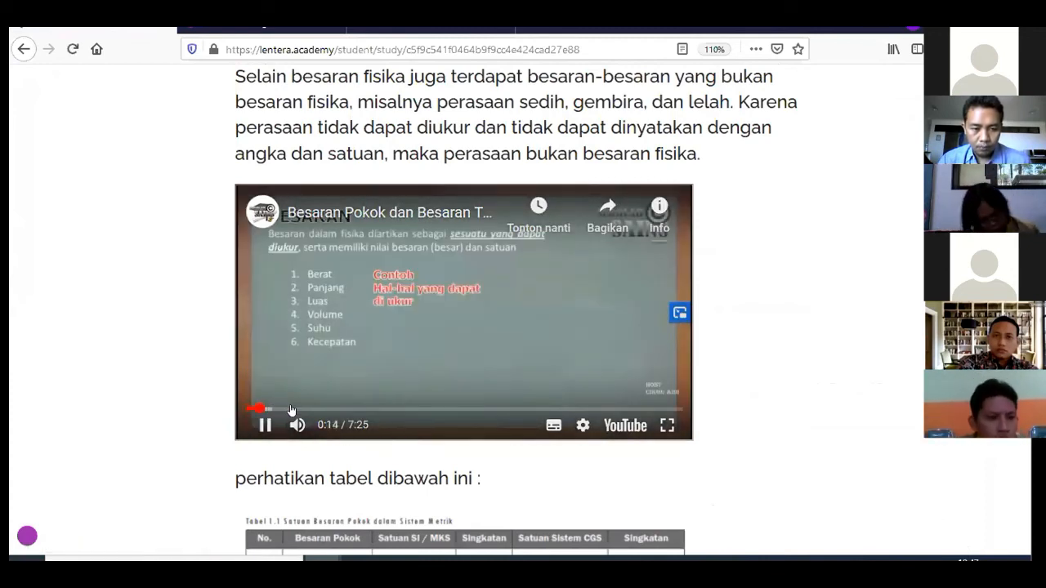
click(294, 408)
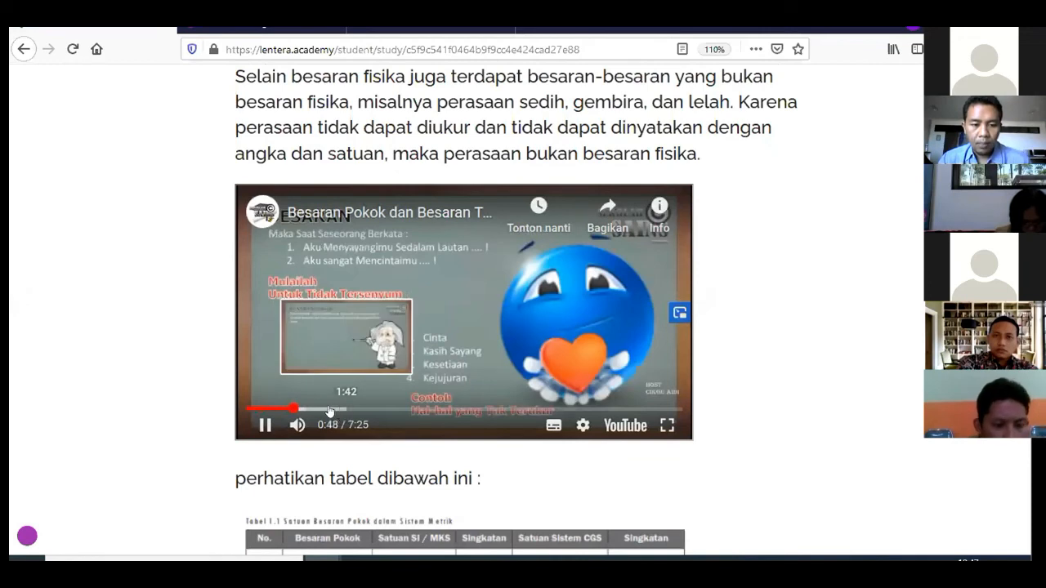
click(264, 425)
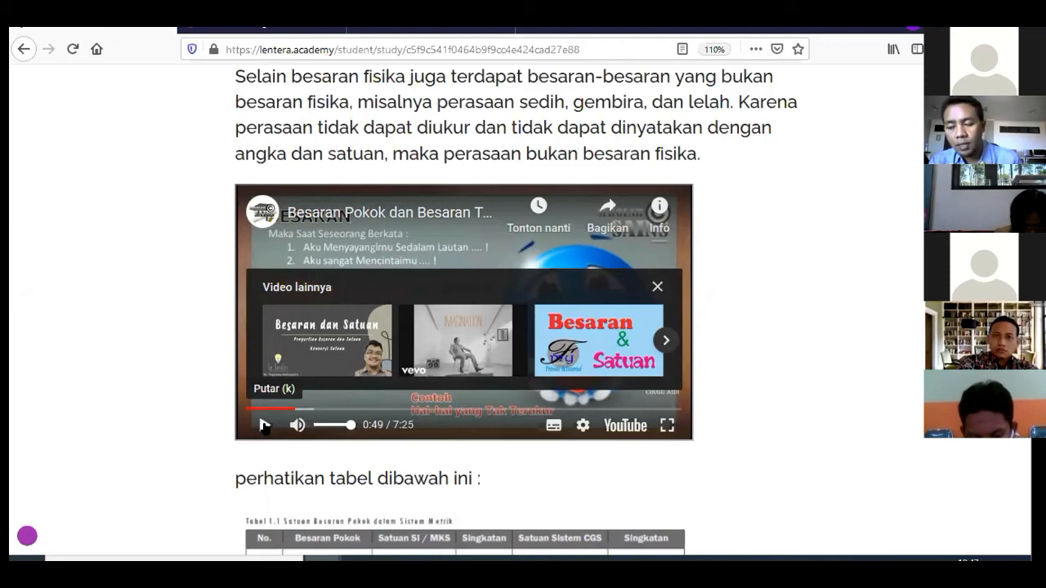
Review the lesson text and continue to the Evaluasi Besaran Fisika Dan Satuan page
scroll(264, 426, up, 2)
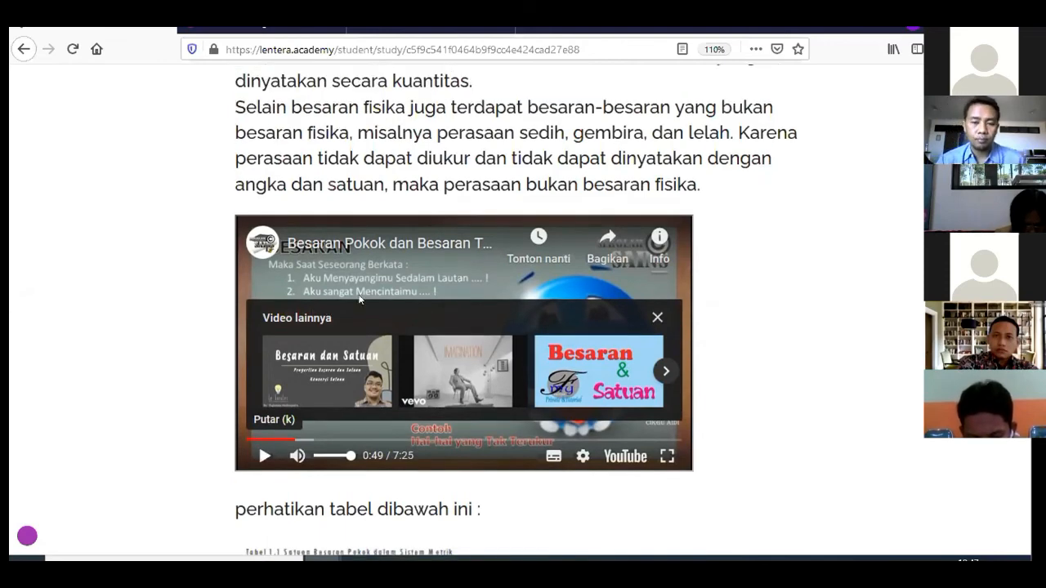
scroll(801, 275, down, 8)
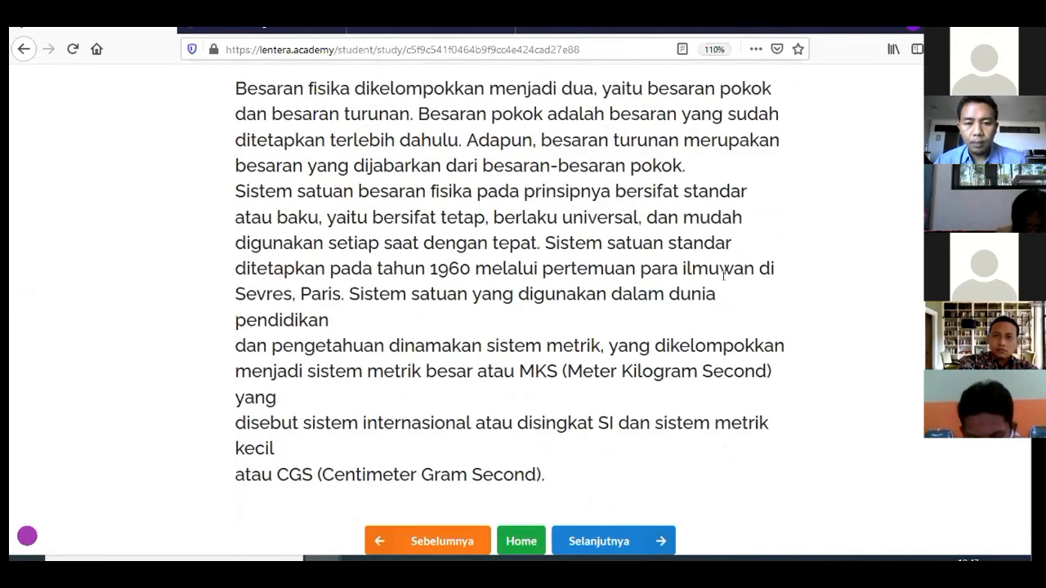
scroll(724, 275, up, 10)
scroll(709, 362, up, 3)
scroll(710, 362, down, 15)
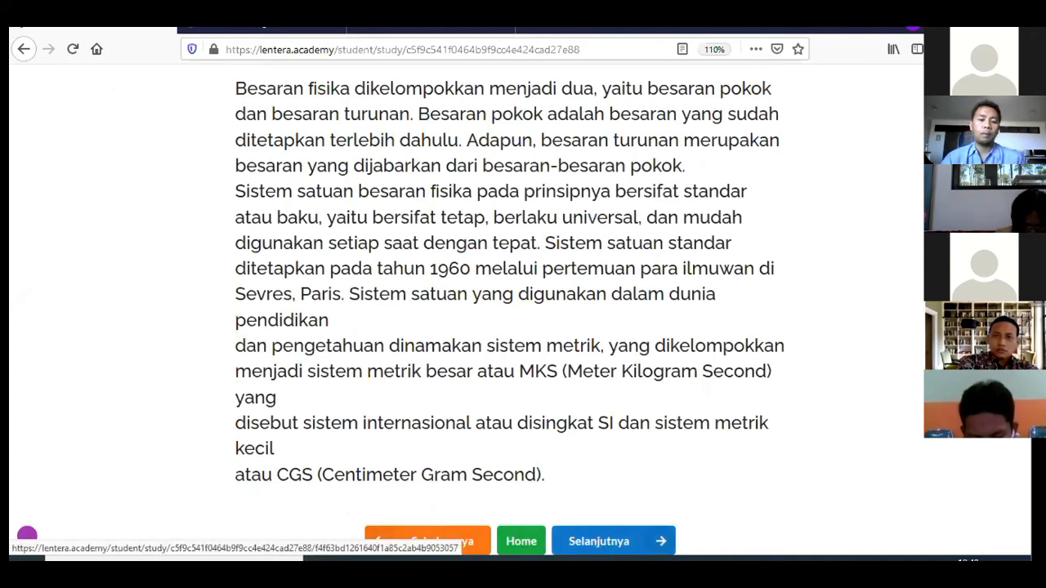
click(604, 546)
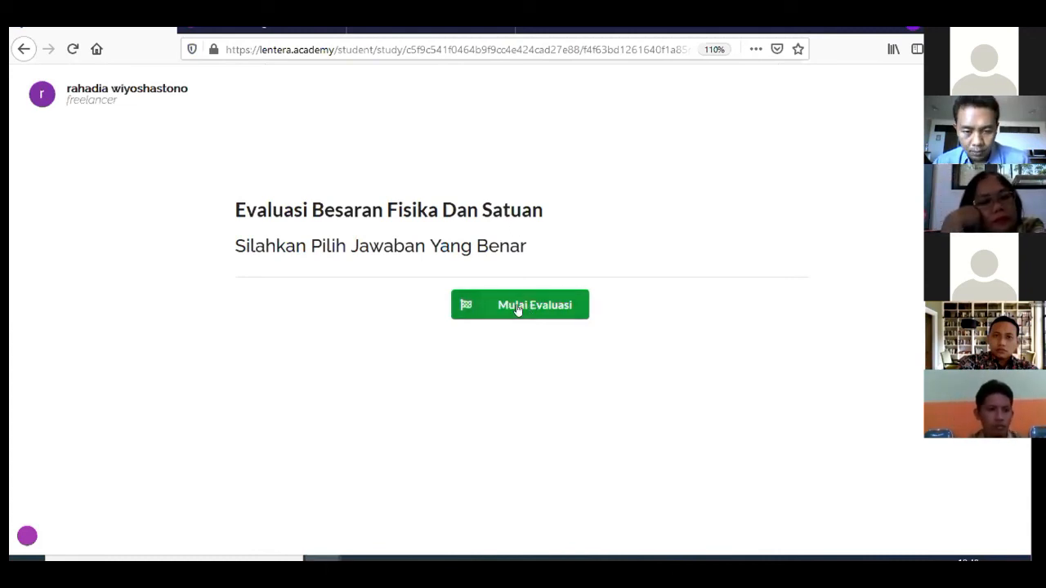
Start the Besaran Fisika Dan Satuan evaluation, answer 'satuan' and '2 Dan 3', then submit
click(518, 308)
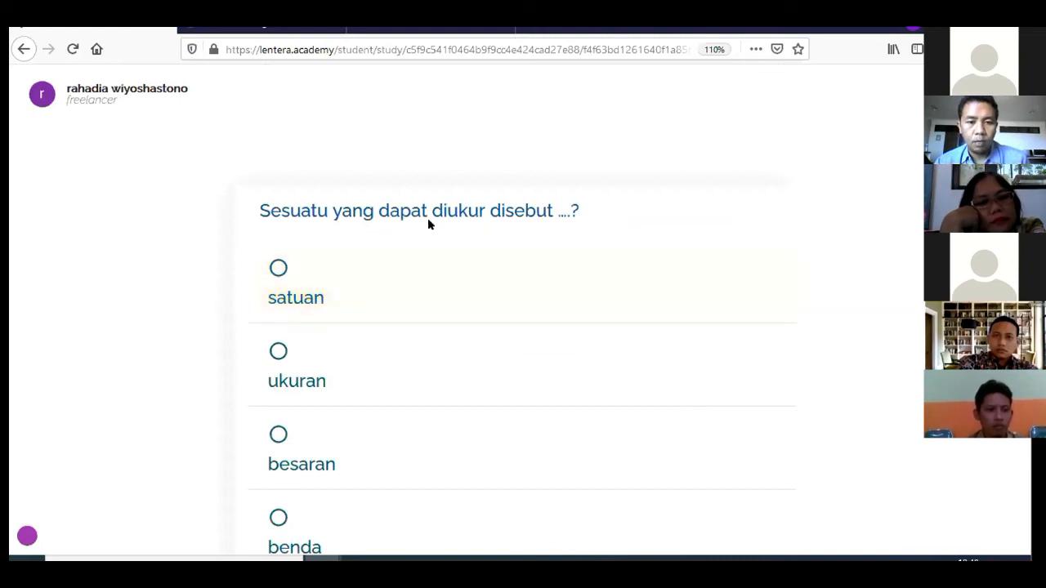
scroll(429, 224, down, 2)
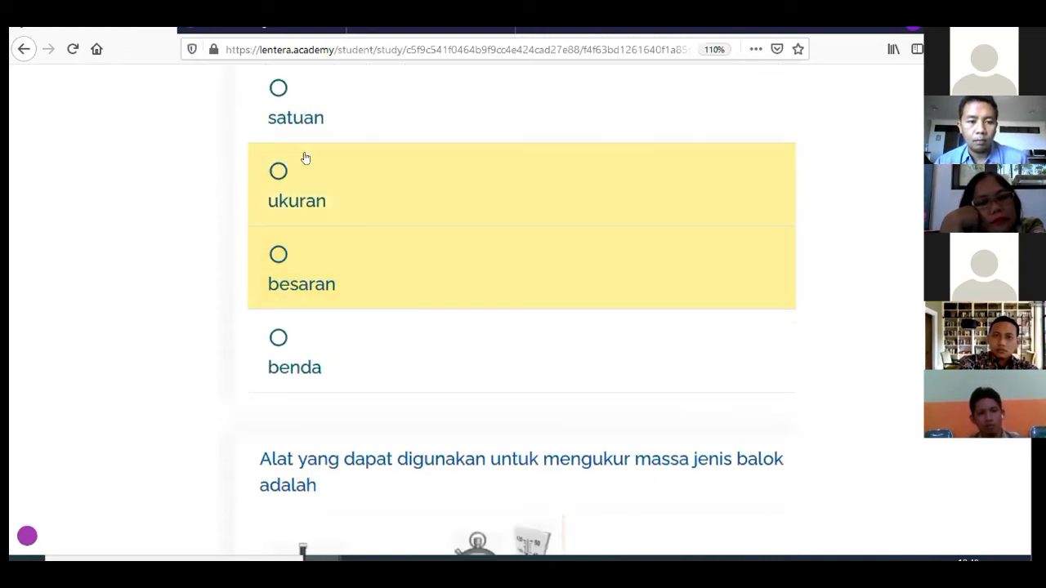
click(293, 110)
scroll(451, 193, down, 5)
scroll(452, 188, up, 2)
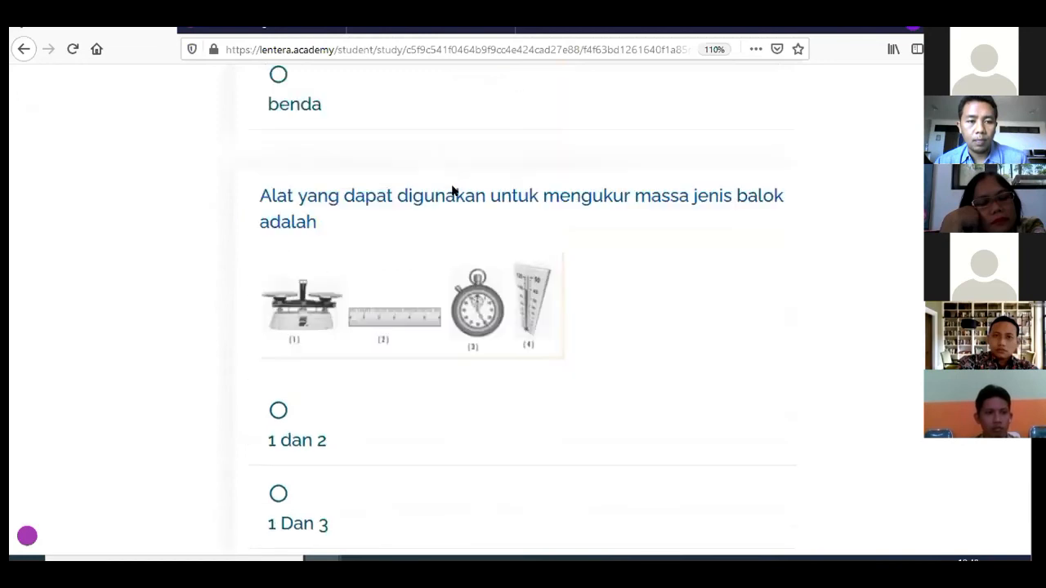
scroll(452, 191, up, 1)
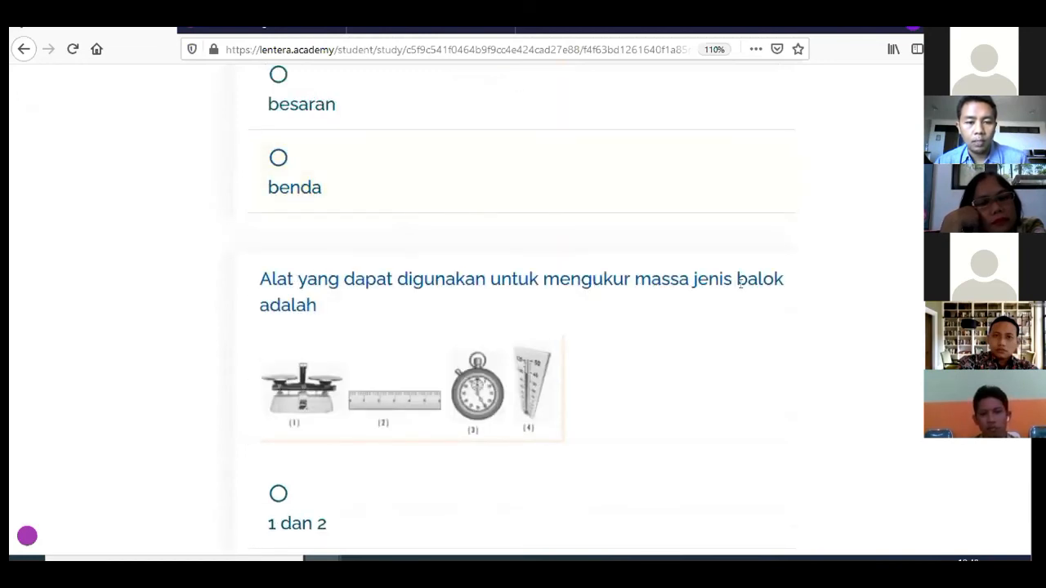
scroll(740, 282, down, 4)
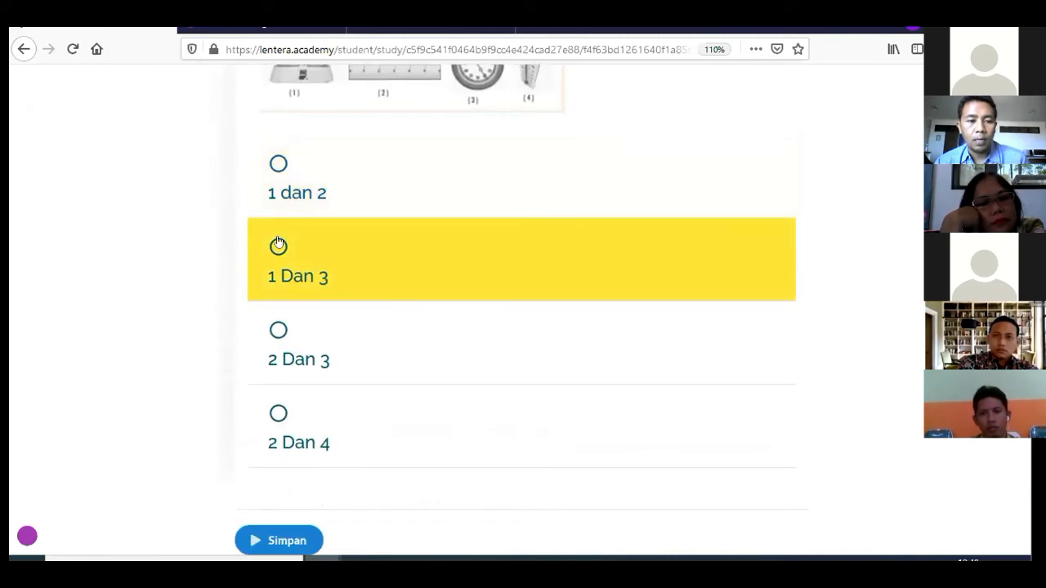
click(278, 331)
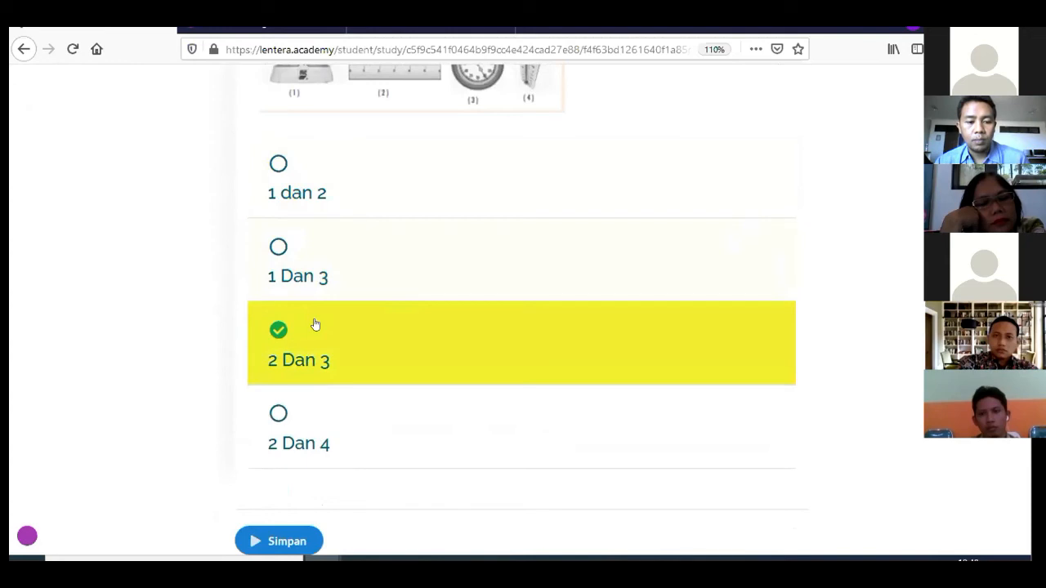
click(287, 543)
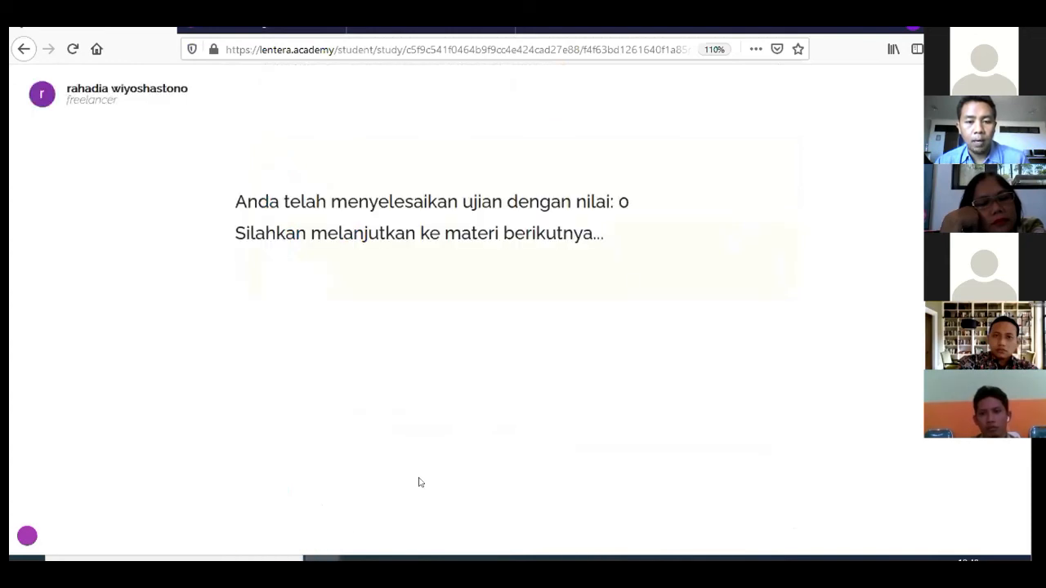